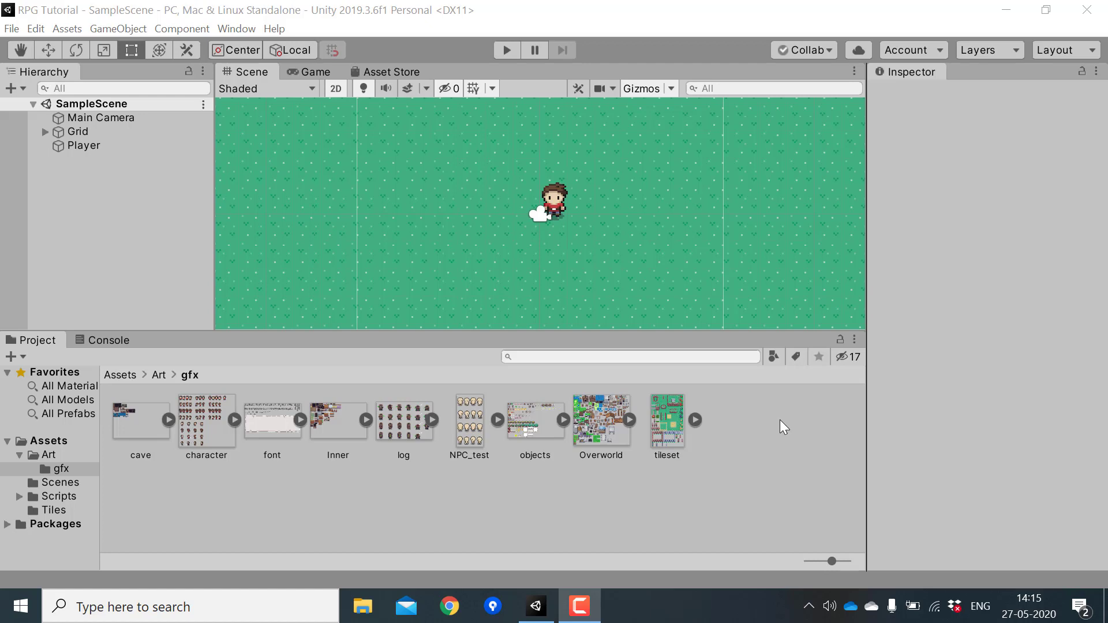
Inspect the front-facing and side-facing walking frames of the character sprite sheet in the Sprite Editor, and close it.
{"action": "left_click", "coordinate": [196, 424]}
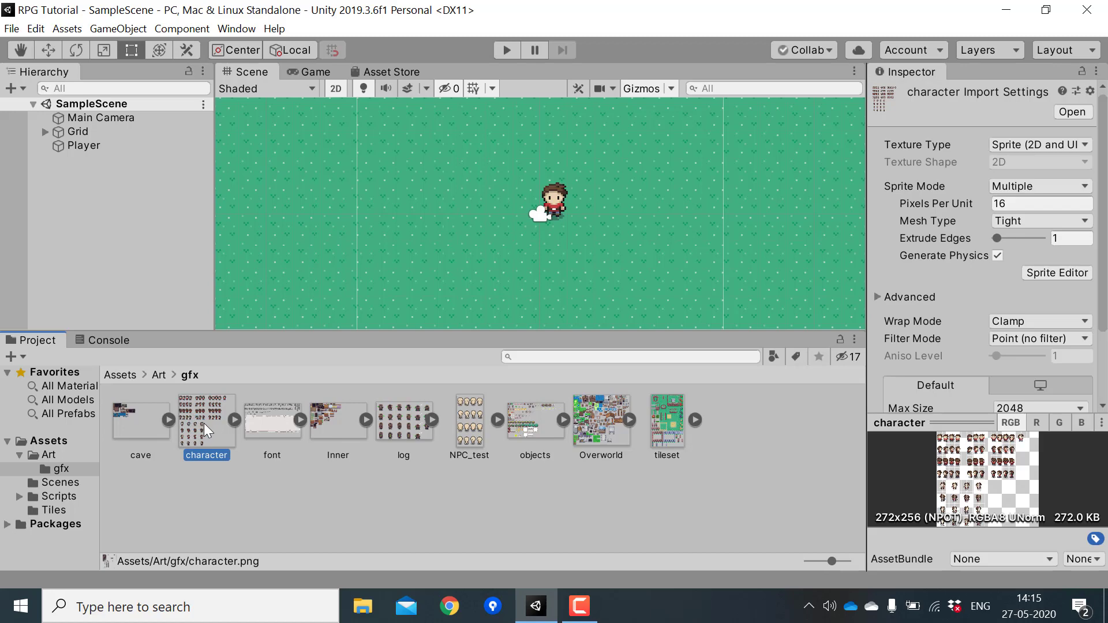
{"action": "left_click", "coordinate": [1039, 274]}
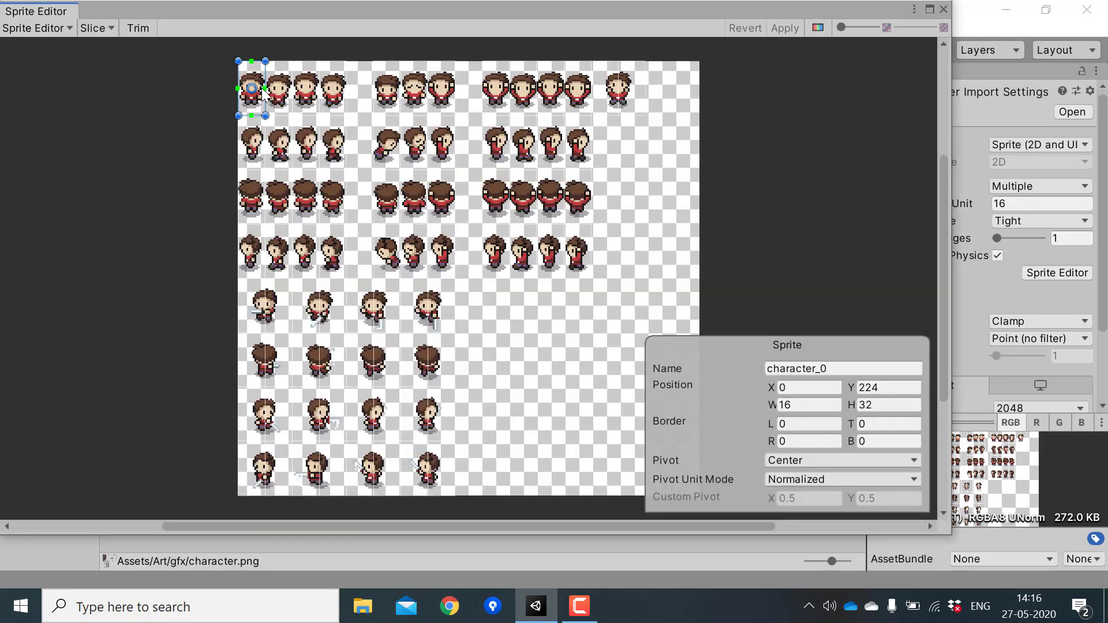
{"action": "left_click", "coordinate": [275, 95]}
{"action": "left_click", "coordinate": [304, 96]}
{"action": "left_click", "coordinate": [332, 95]}
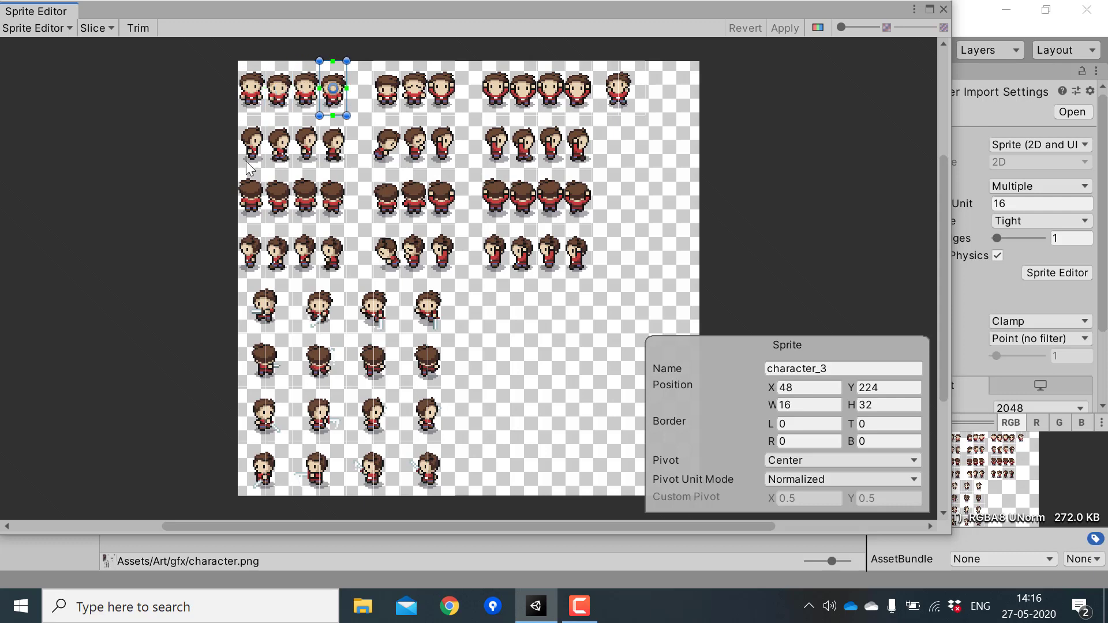
{"action": "left_click", "coordinate": [248, 168]}
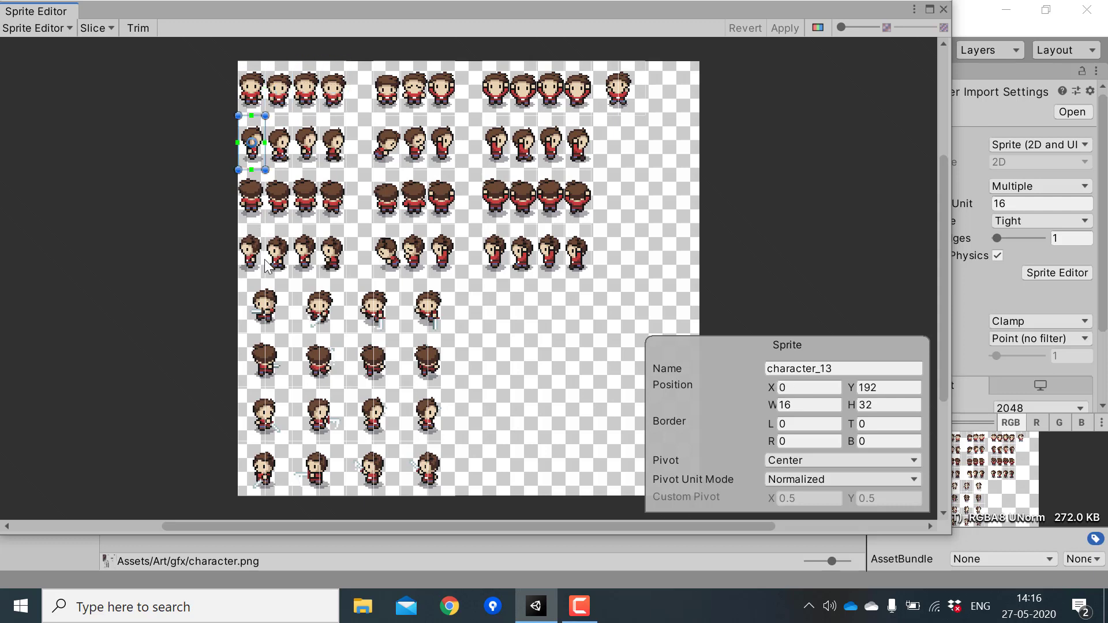
{"action": "left_click", "coordinate": [943, 11]}
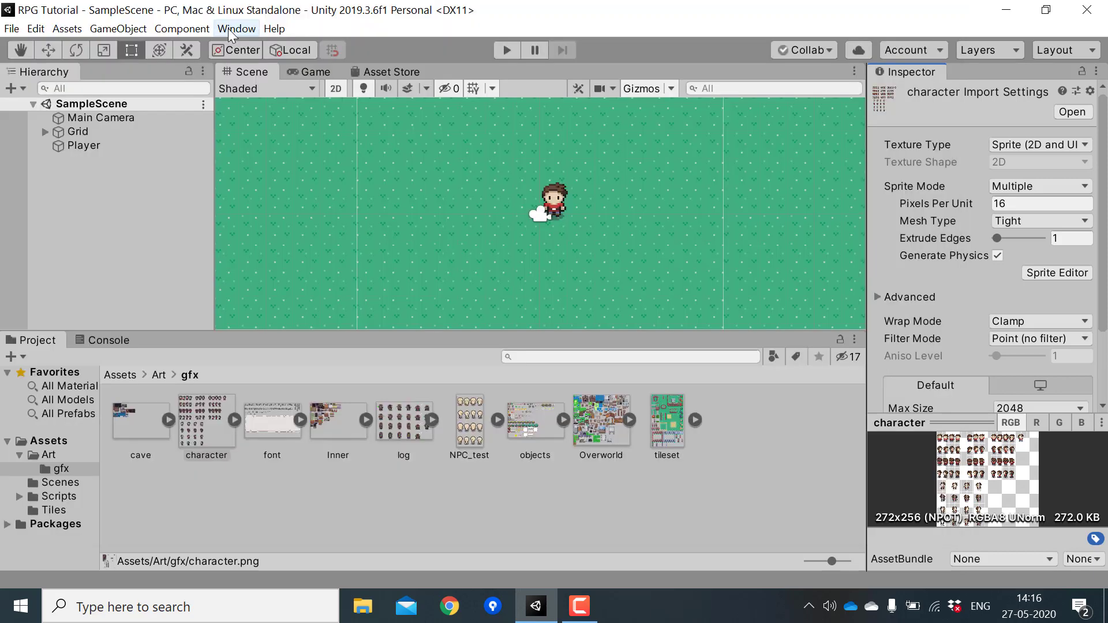
Open the Animation window and dock it beside the Project and Console panels.
{"action": "left_click", "coordinate": [231, 33]}
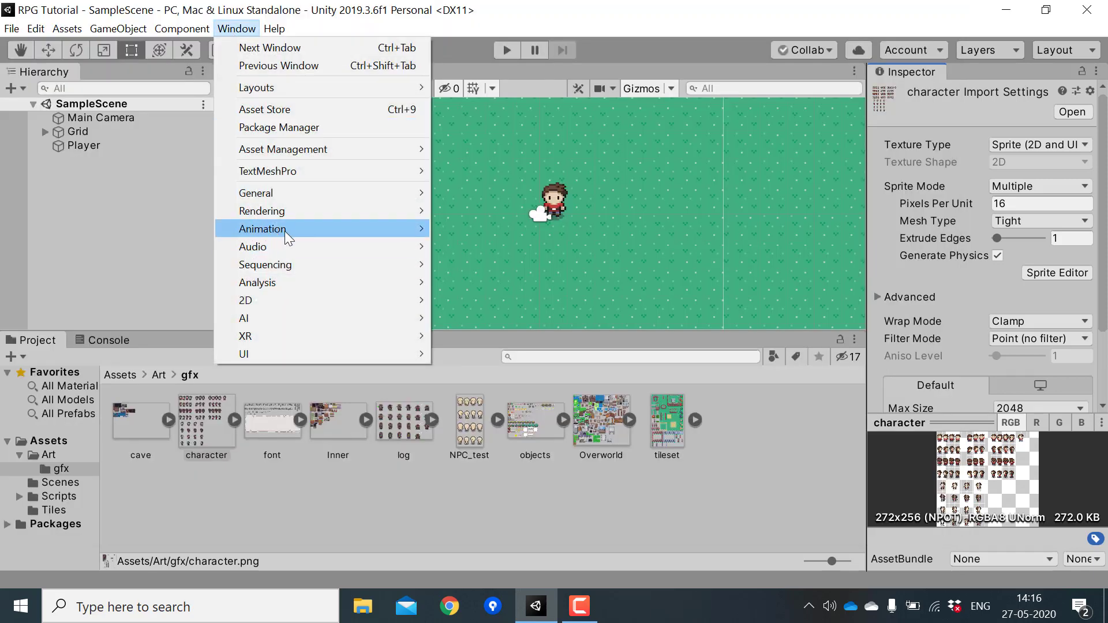
{"action": "mouse_move", "coordinate": [280, 231]}
{"action": "left_click", "coordinate": [476, 229]}
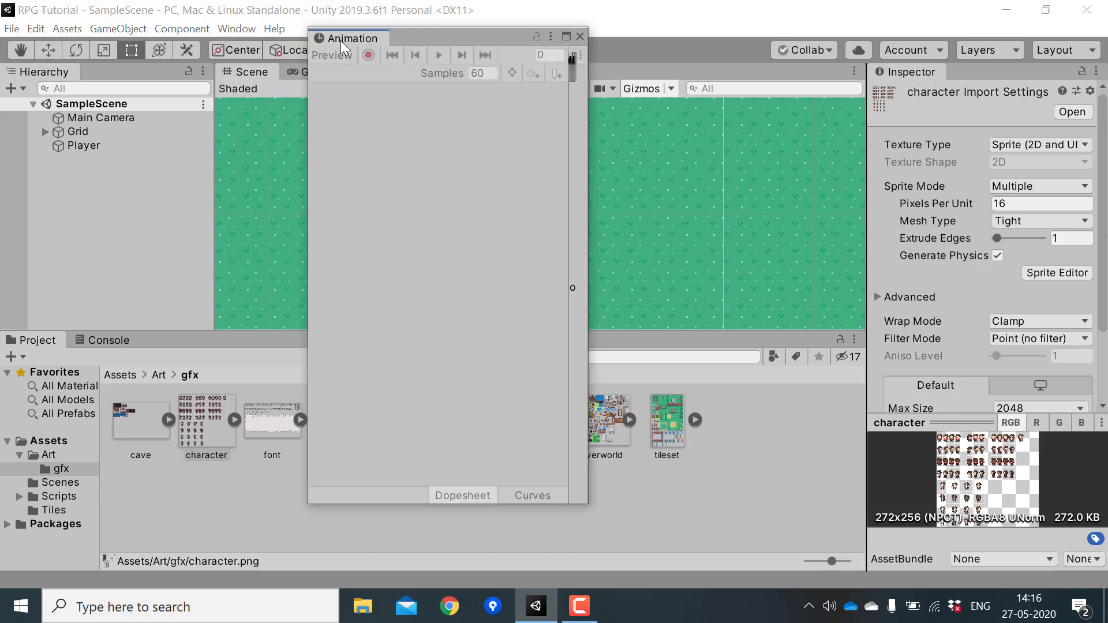
{"action": "left_click_drag", "start_coordinate": [340, 40], "coordinate": [154, 337]}
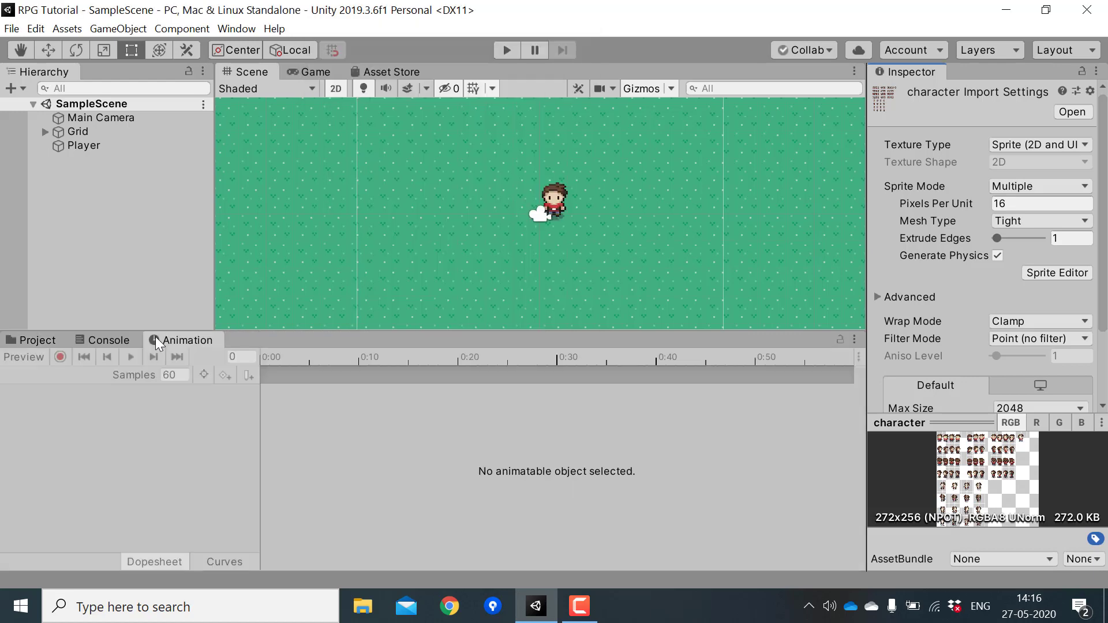
Rearrange the layout with the Project panel under the Hierarchy, the Console closed and the Animation panel directly below the Scene view.
{"action": "left_click_drag", "start_coordinate": [17, 338], "coordinate": [25, 316]}
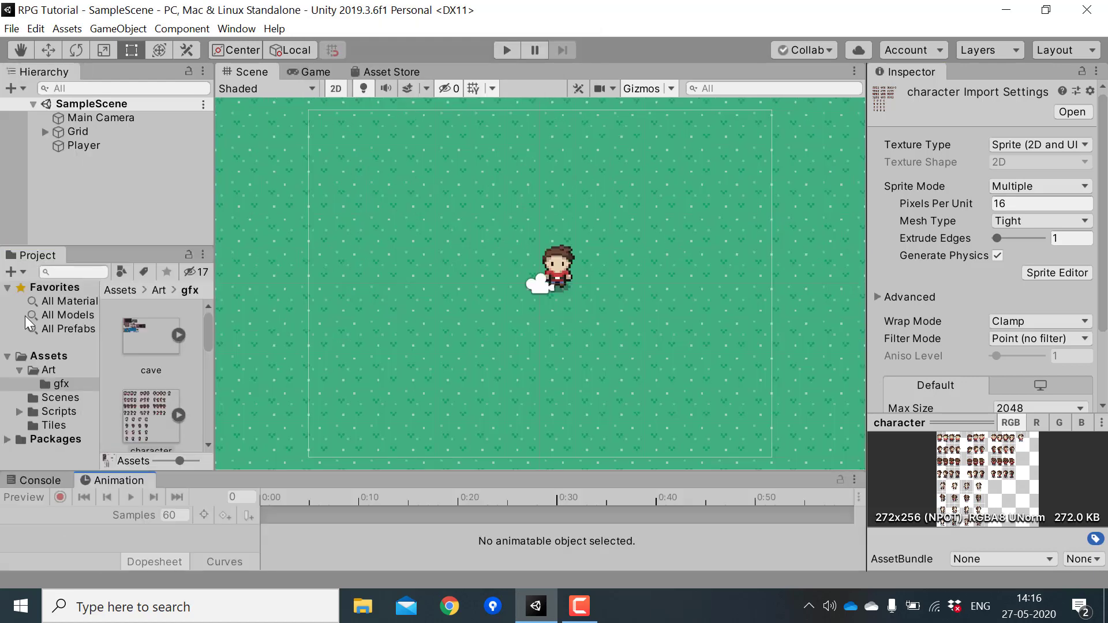
{"action": "left_click", "coordinate": [29, 479]}
{"action": "left_click", "coordinate": [856, 479]}
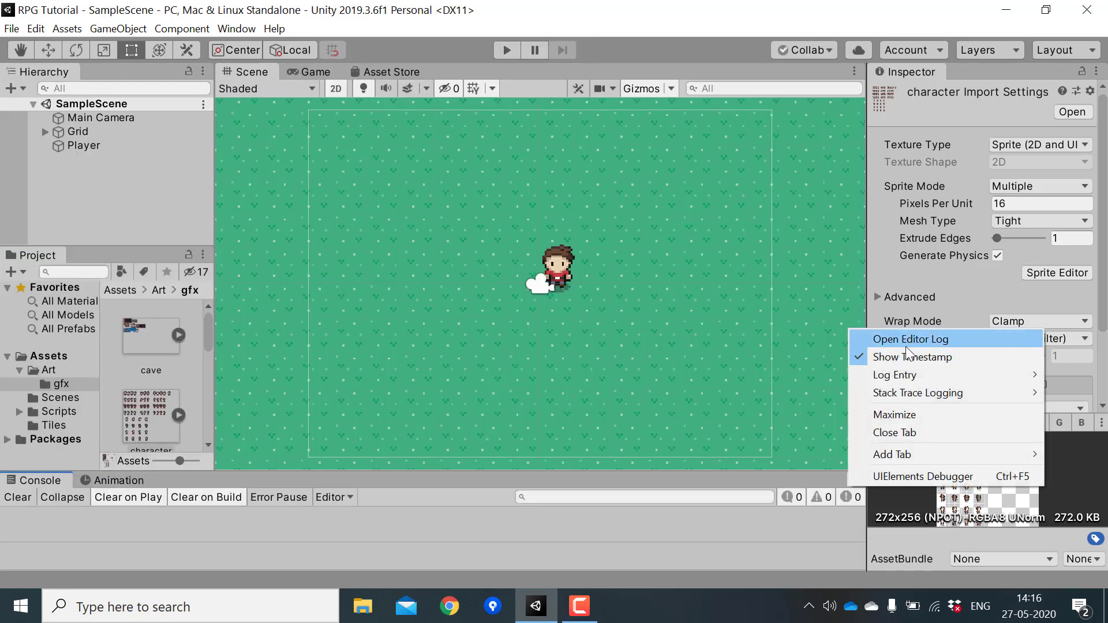
{"action": "left_click", "coordinate": [899, 431]}
{"action": "left_click_drag", "start_coordinate": [46, 480], "coordinate": [282, 456]}
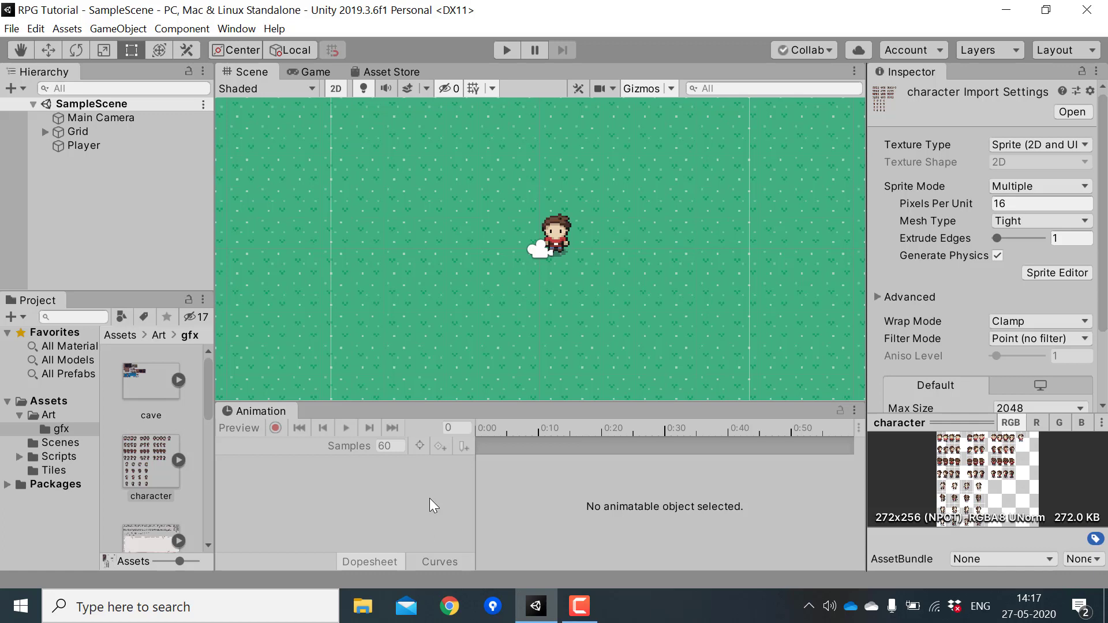
Start a new animation clip for the Player object and create an Animations folder inside Assets for it.
{"action": "left_click", "coordinate": [77, 145]}
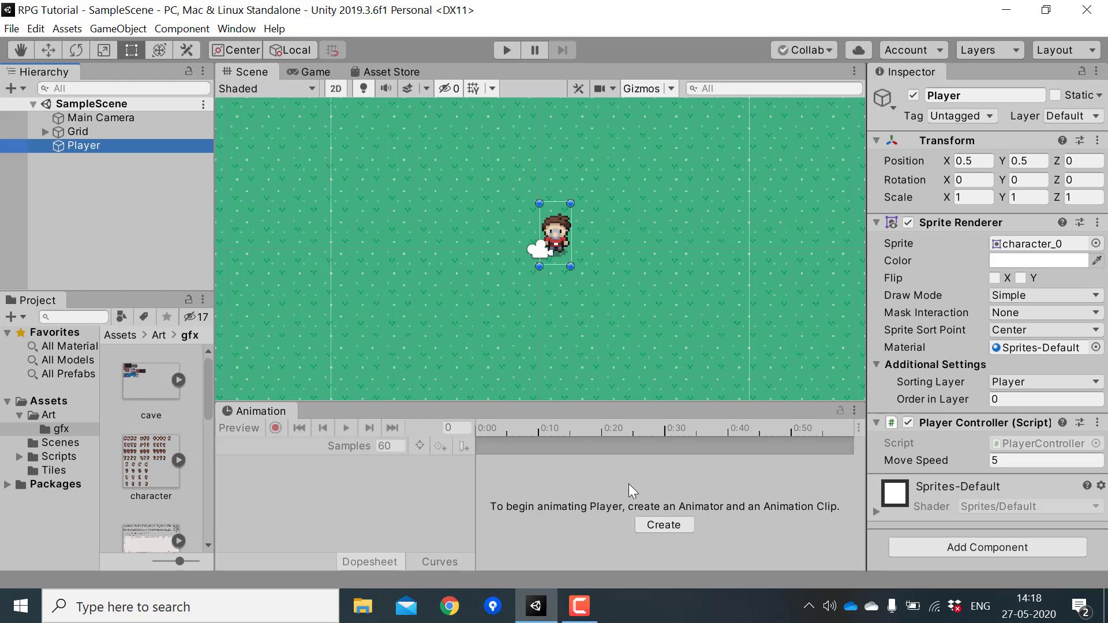
{"action": "left_click", "coordinate": [662, 524]}
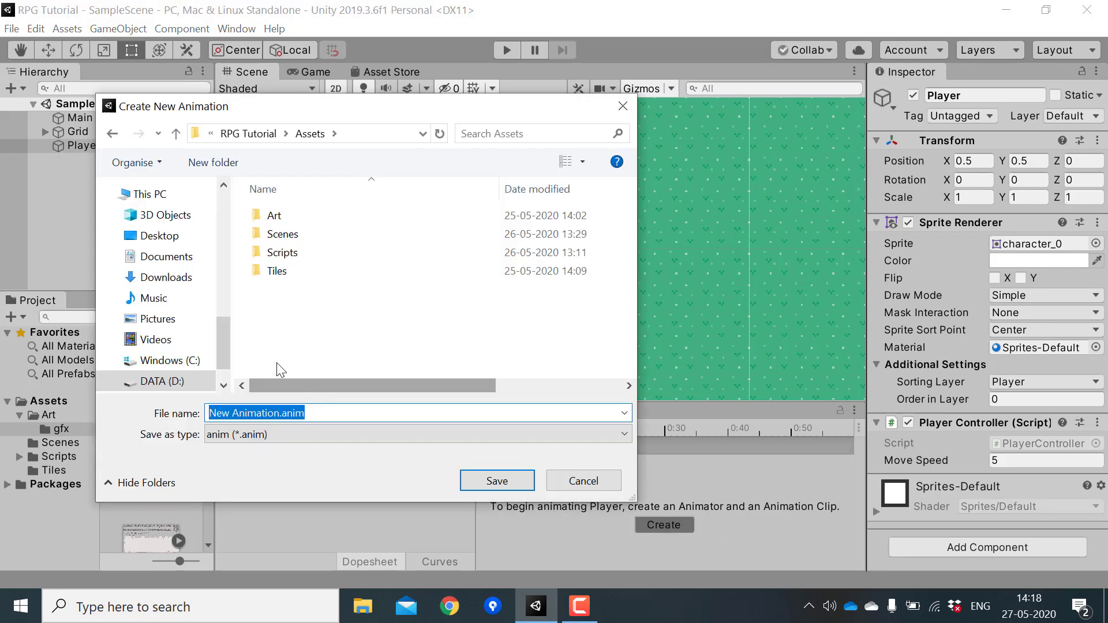
{"action": "left_click", "coordinate": [229, 172]}
{"action": "type", "text": "Ani"}
{"action": "type", "text": "mations"}
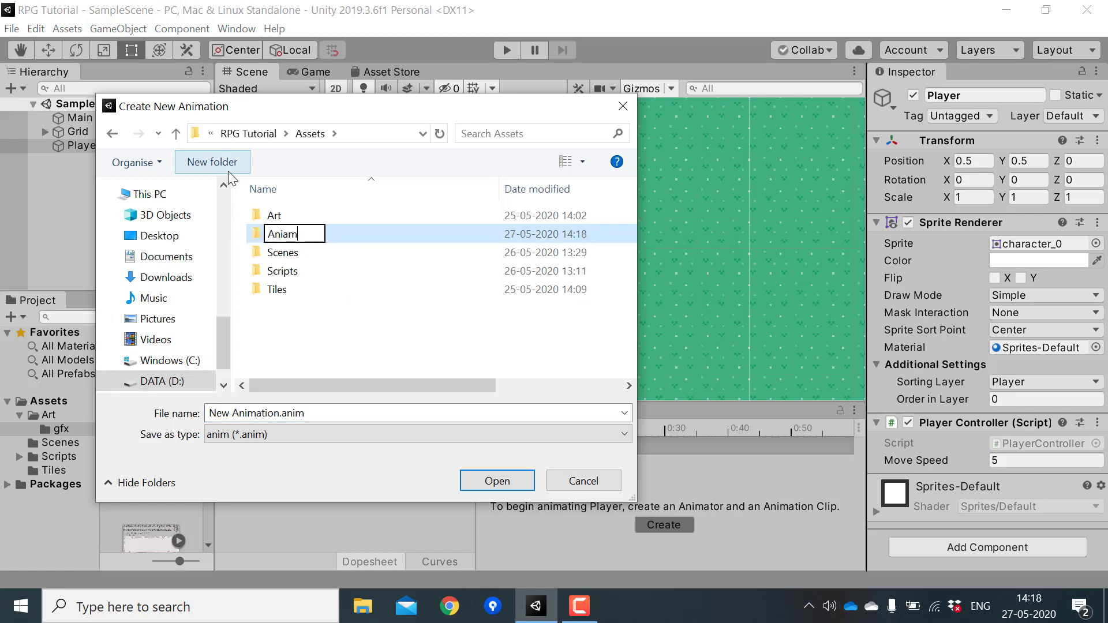
{"action": "left_click", "coordinate": [497, 482]}
{"action": "left_click", "coordinate": [497, 481]}
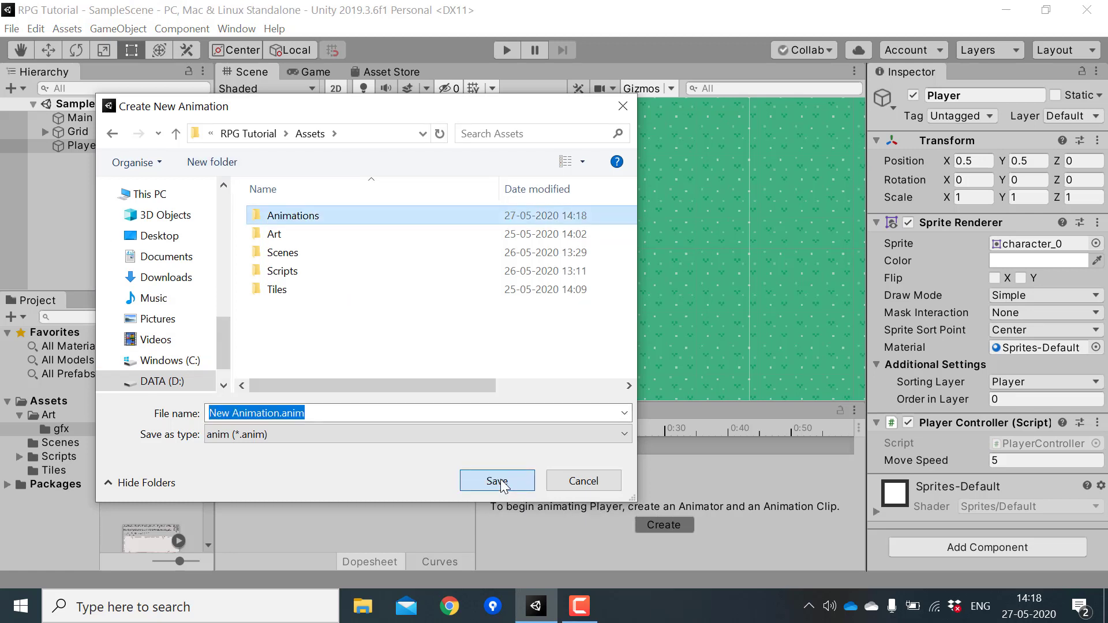
Save the new Player clip as IdleDown in the Animations folder.
{"action": "key", "text": "ctrl+a"}
{"action": "key", "text": "BackSpace"}
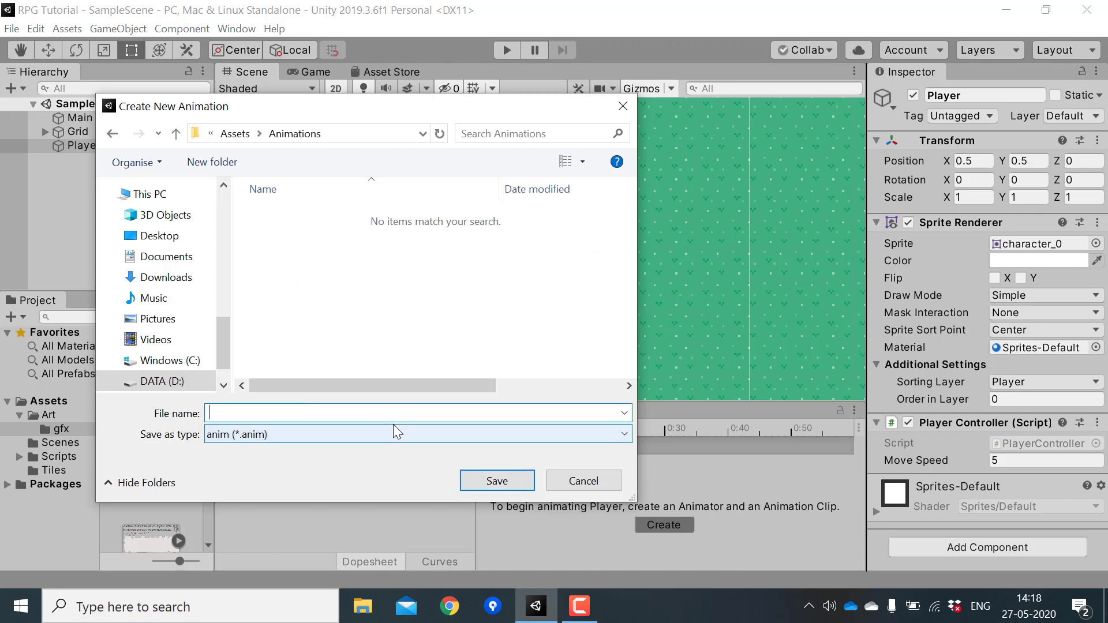
{"action": "type", "text": "IdleDown"}
{"action": "left_click", "coordinate": [498, 481]}
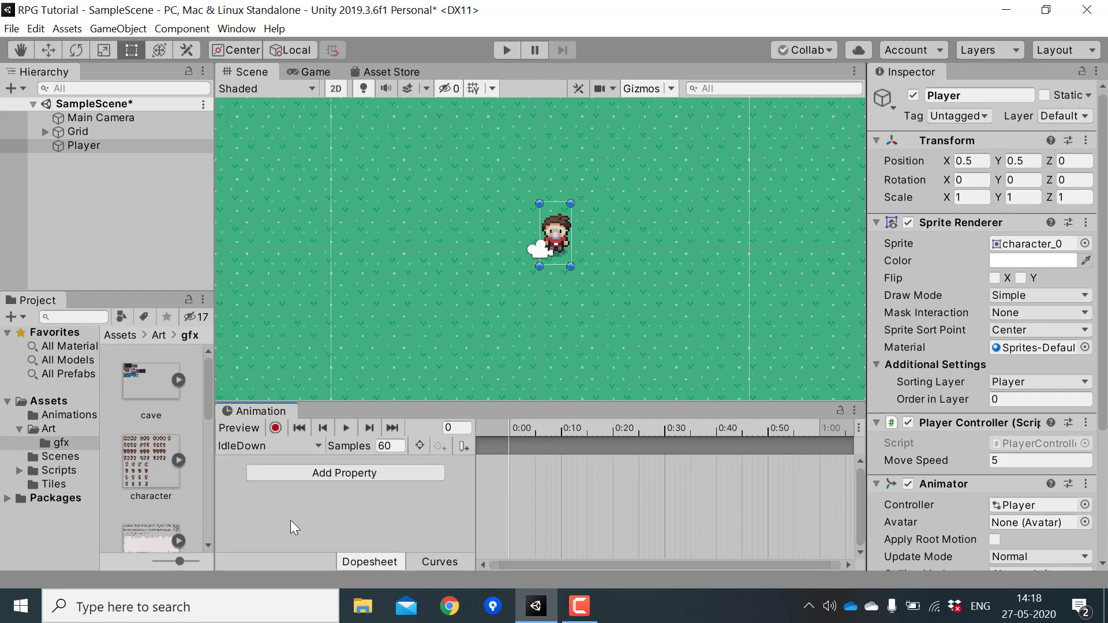
Expand the character sprite sheet and add its character_0 sprite to the IdleDown clip as a keyframe at 0:00.
{"action": "left_click", "coordinate": [179, 460]}
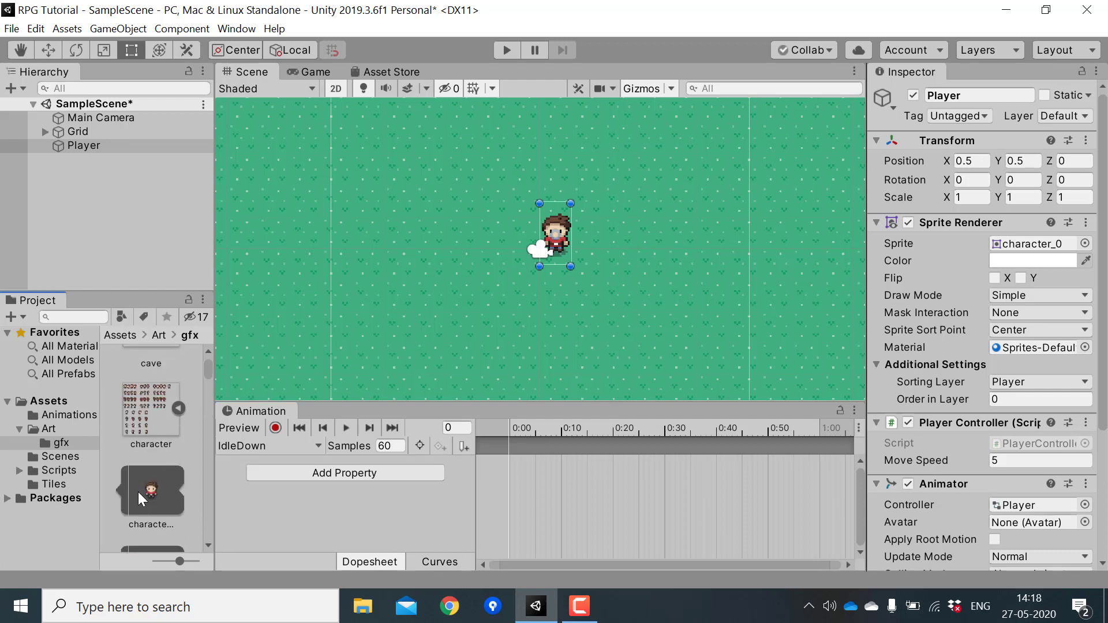
{"action": "left_click_drag", "start_coordinate": [150, 489], "coordinate": [510, 462]}
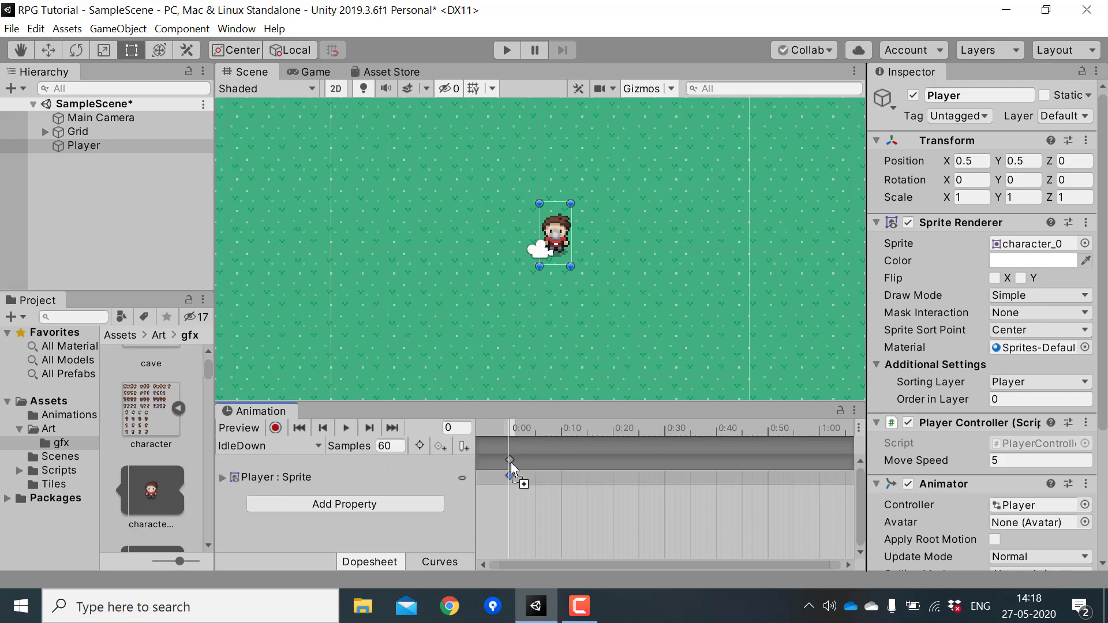
{"action": "left_click", "coordinate": [147, 489]}
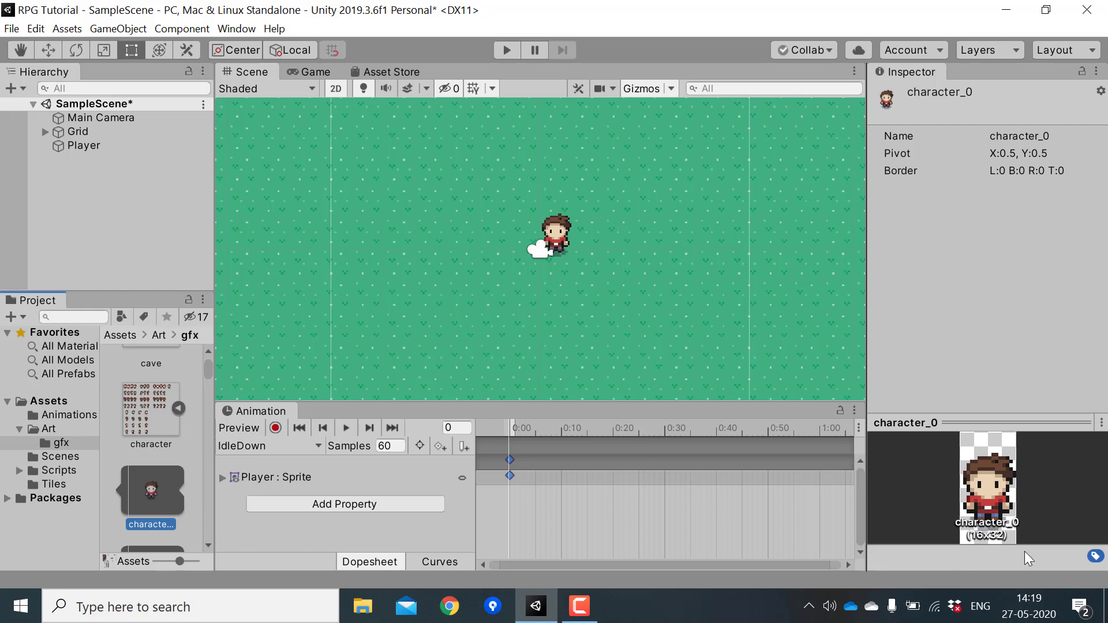
{"action": "left_click", "coordinate": [449, 474]}
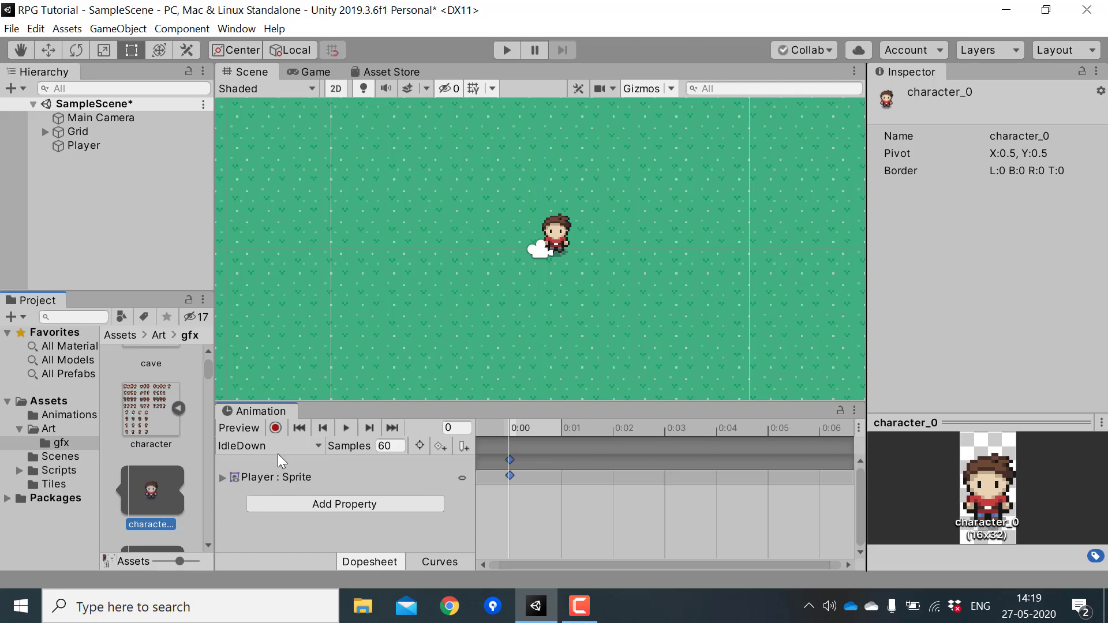
Create a second Player animation clip named WalkDown in the Animations folder.
{"action": "left_click", "coordinate": [314, 444]}
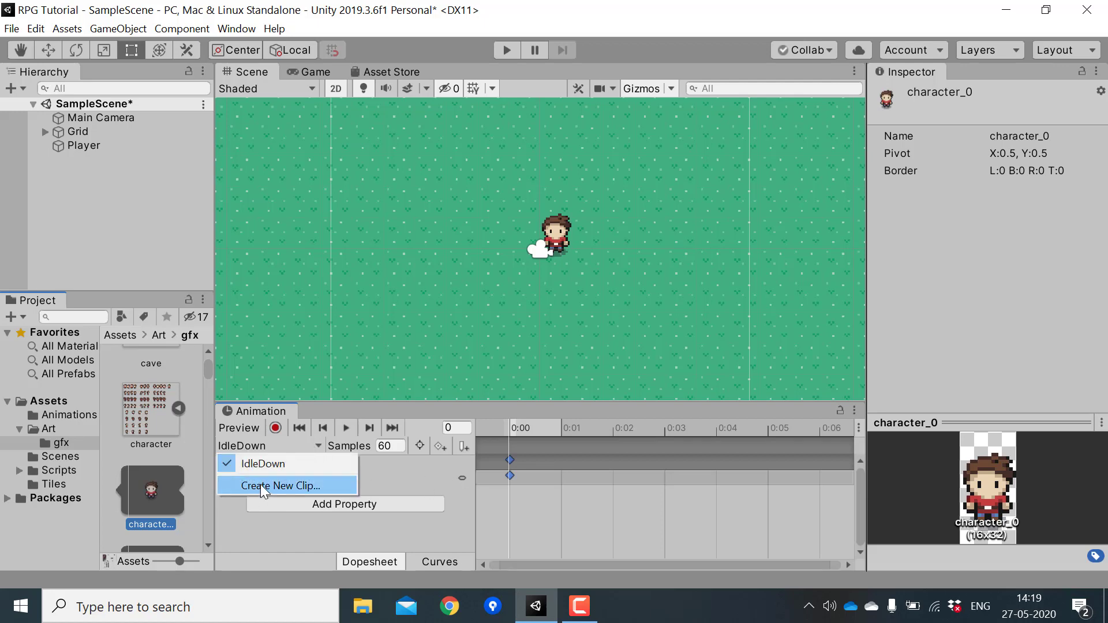
{"action": "left_click", "coordinate": [258, 485]}
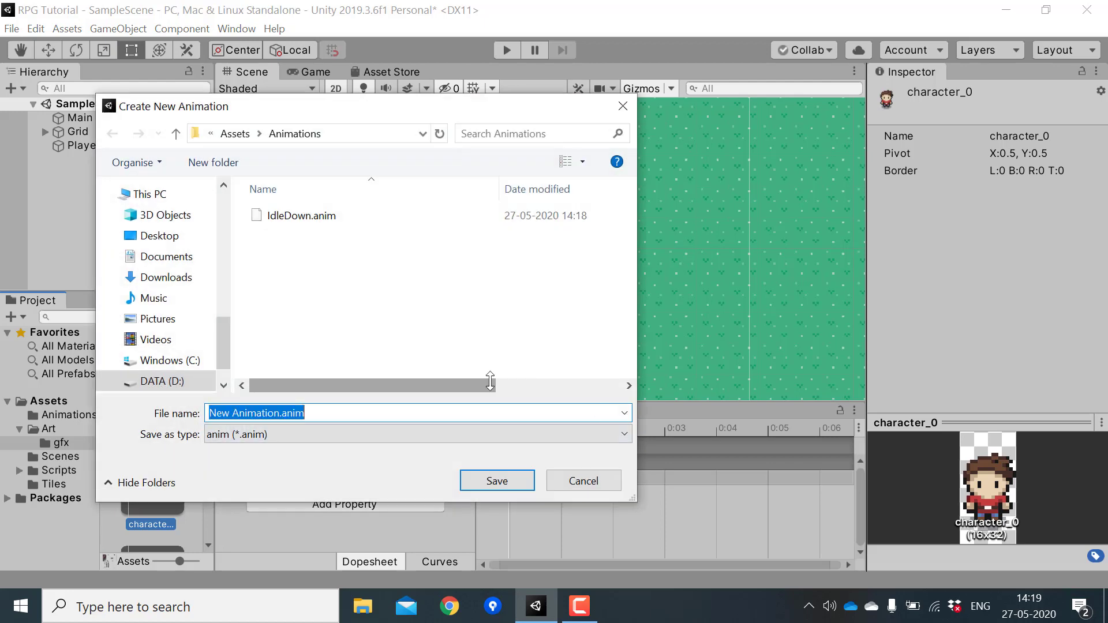
{"action": "key", "text": "BackSpace"}
{"action": "type", "text": "Wakl"}
{"action": "key", "text": "BackSpace"}
{"action": "key", "text": "BackSpace"}
{"action": "type", "text": "lkDown"}
{"action": "left_click", "coordinate": [498, 485]}
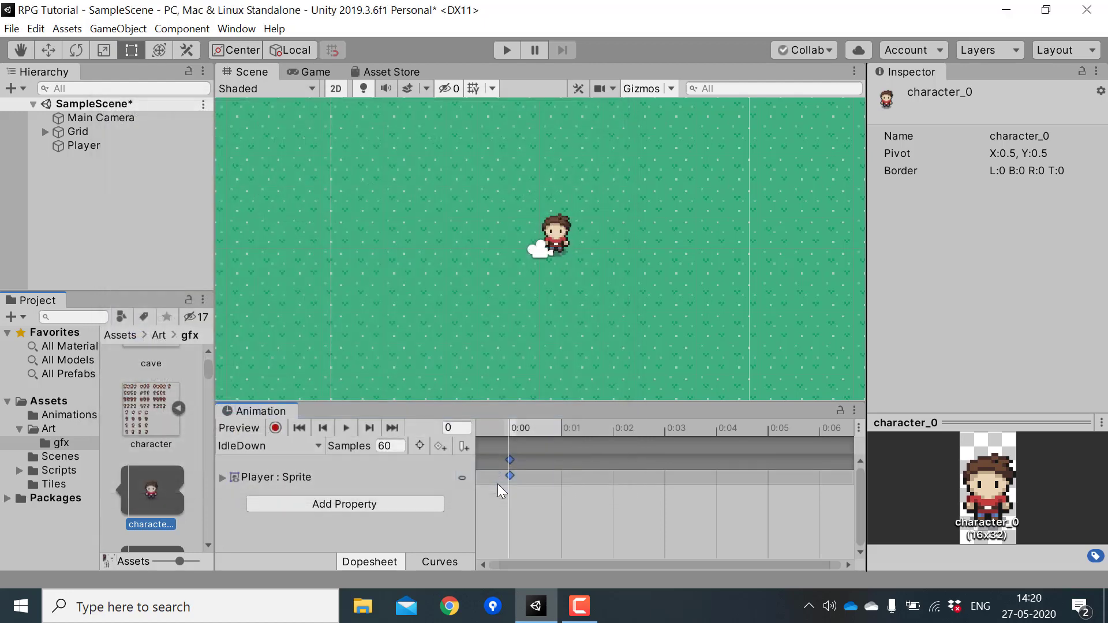
Add the sprites character_0 through character_3 as consecutive keyframes to the WalkDown clip, starting at 0:00.
{"action": "left_click_drag", "start_coordinate": [185, 559], "coordinate": [192, 559]}
{"action": "left_click_drag", "start_coordinate": [116, 292], "coordinate": [115, 255]}
{"action": "scroll", "coordinate": [154, 432], "scroll_direction": "down", "scroll_amount": 2}
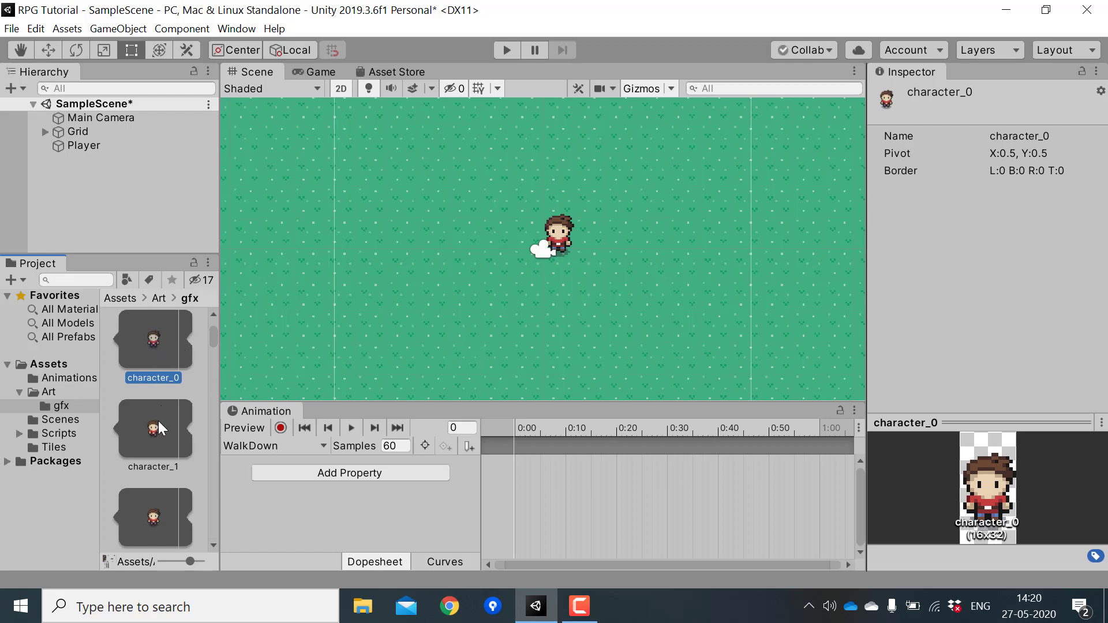
{"action": "left_click", "coordinate": [155, 442], "text": "shift"}
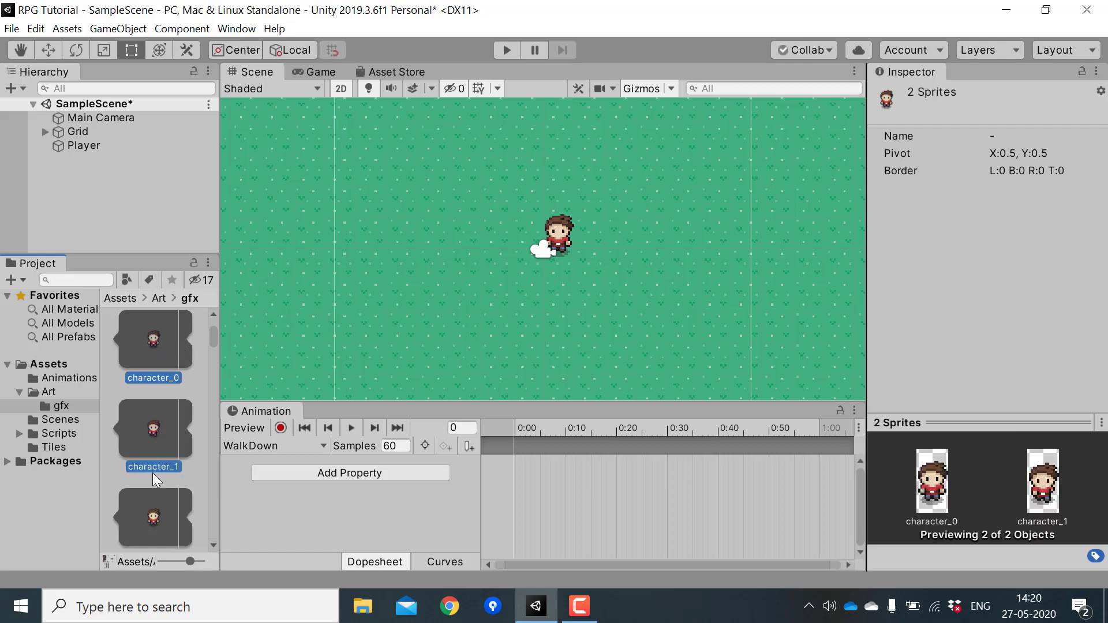
{"action": "left_click", "coordinate": [153, 508], "text": "shift"}
{"action": "scroll", "coordinate": [153, 508], "scroll_direction": "down", "scroll_amount": 1}
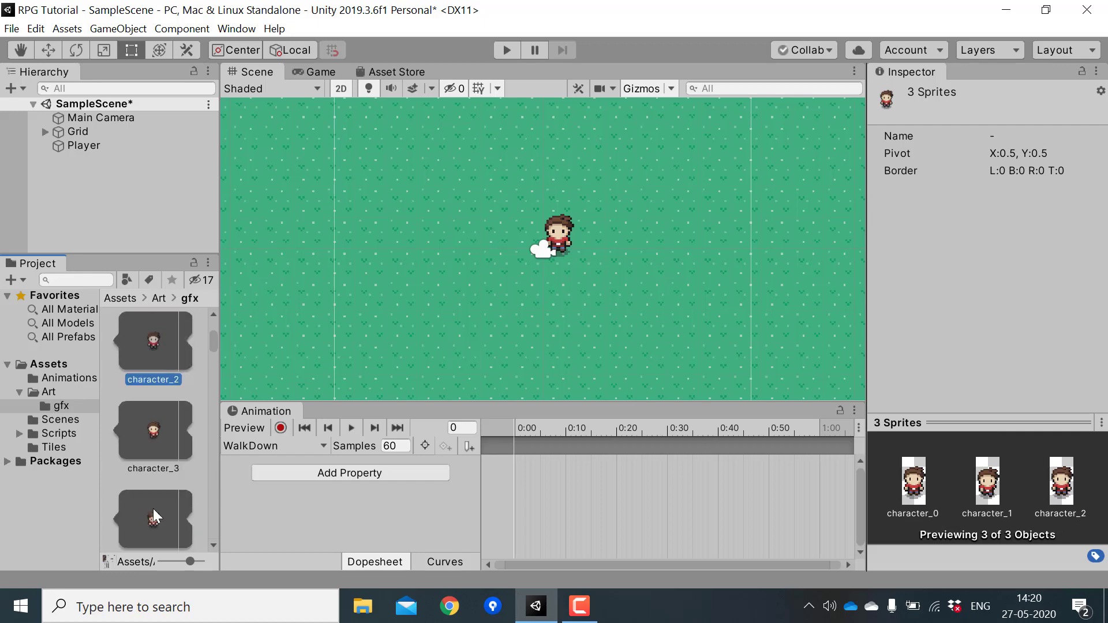
{"action": "left_click", "coordinate": [161, 430], "text": "shift"}
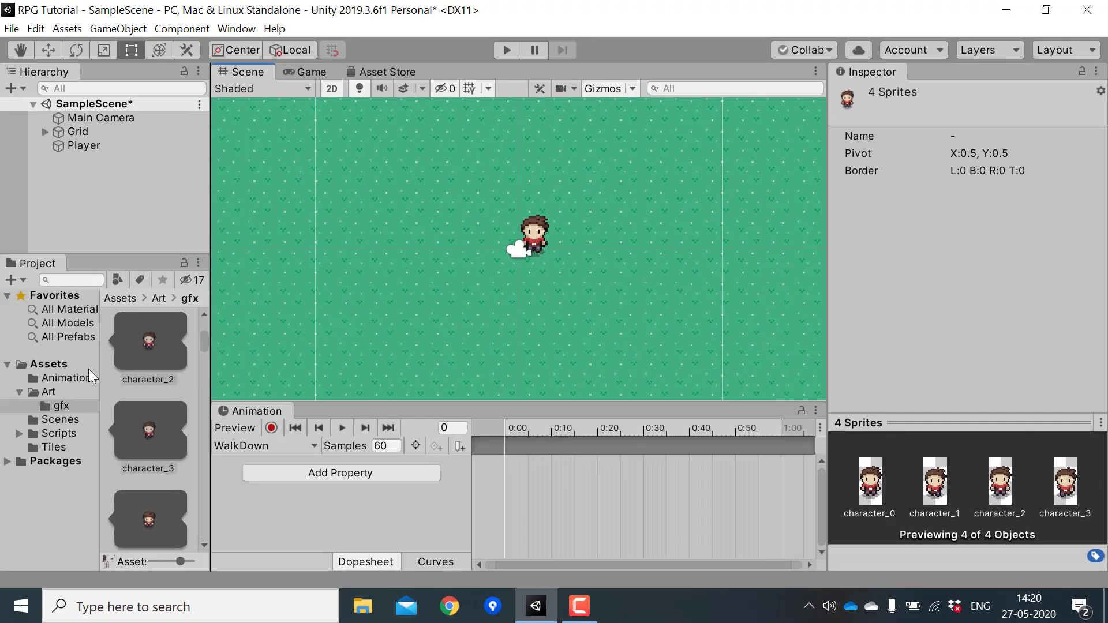
{"action": "left_click_drag", "start_coordinate": [157, 348], "coordinate": [413, 452]}
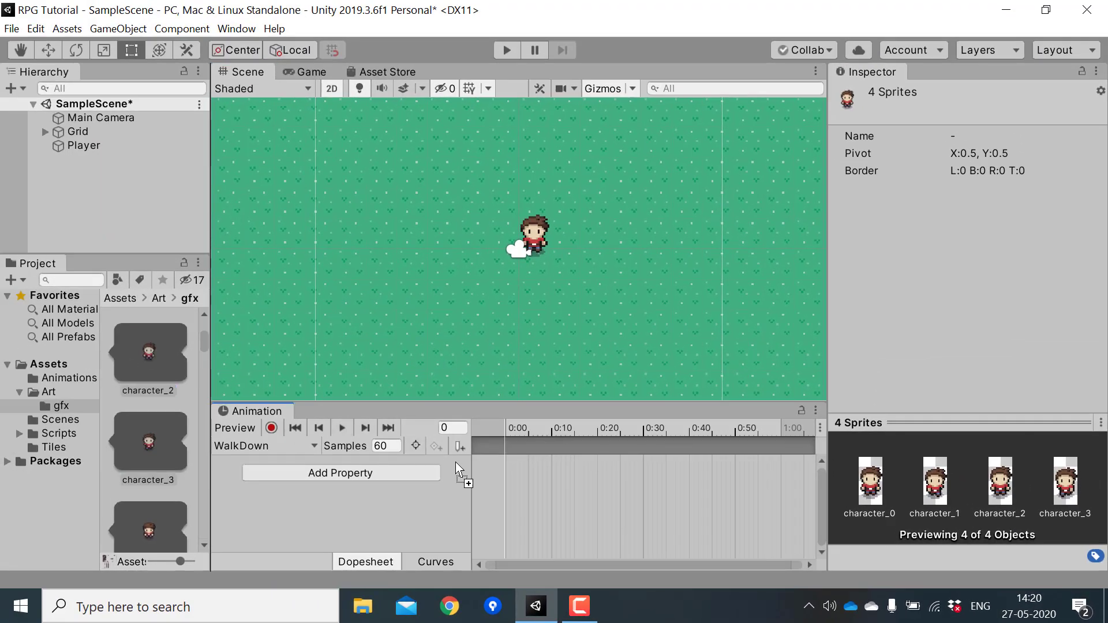
{"action": "left_click_drag", "start_coordinate": [496, 467], "coordinate": [503, 466]}
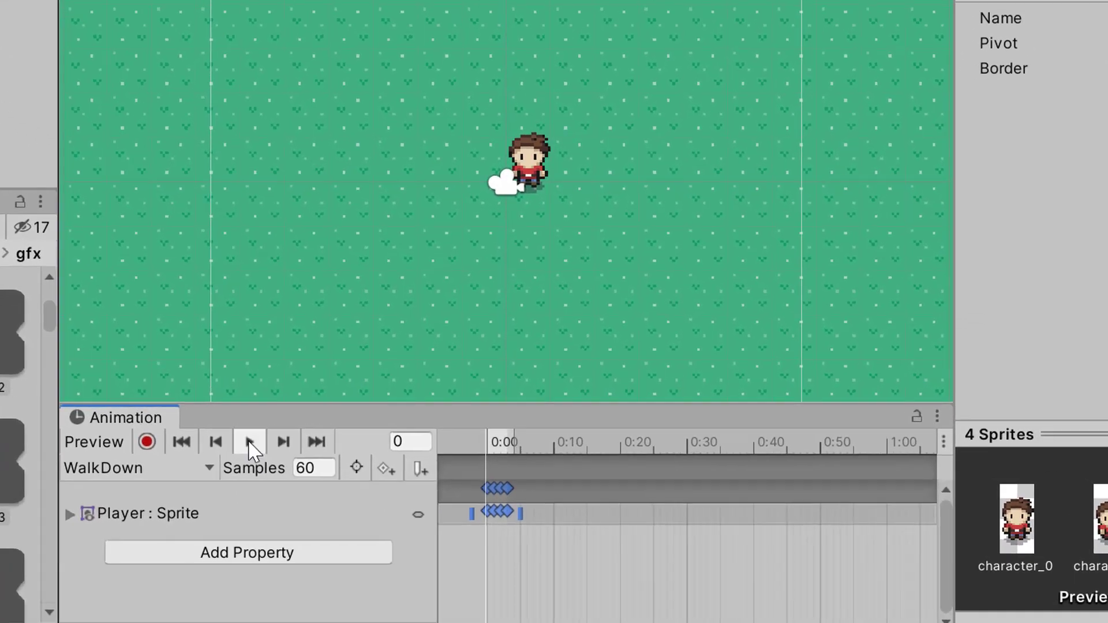
Preview the WalkDown animation and set its sample rate to 6.
{"action": "left_click", "coordinate": [249, 440]}
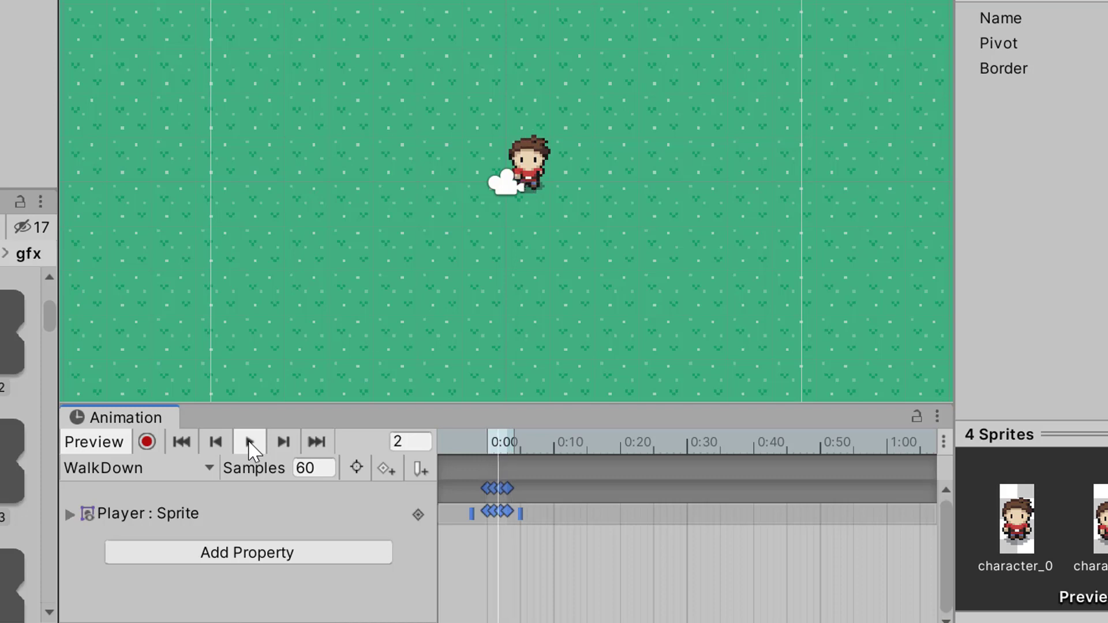
{"action": "left_click", "coordinate": [248, 438]}
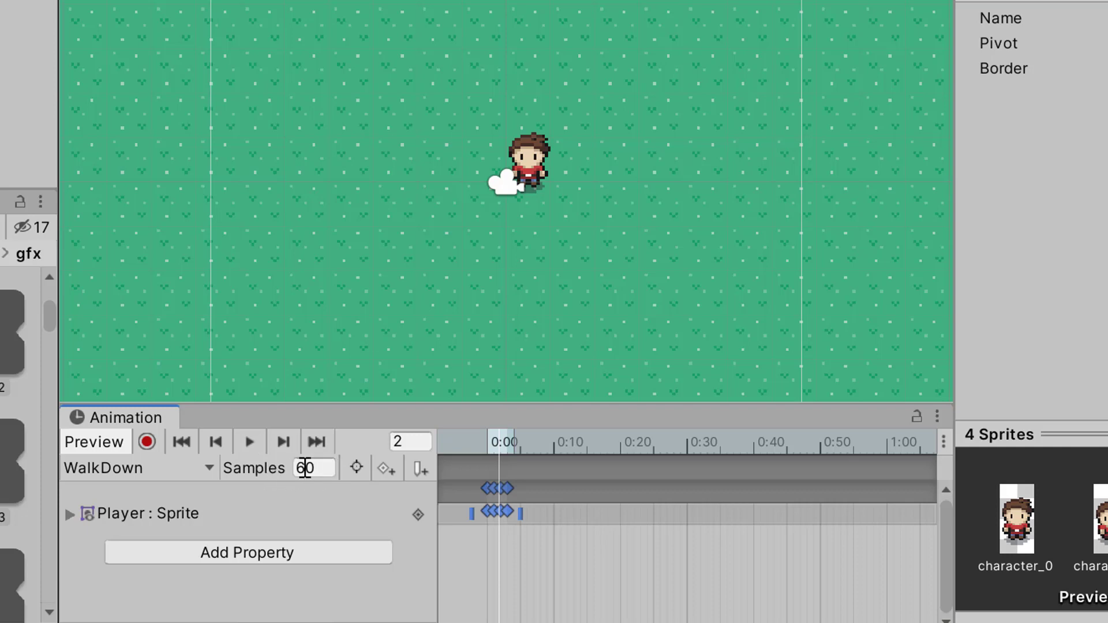
{"action": "left_click", "coordinate": [944, 442]}
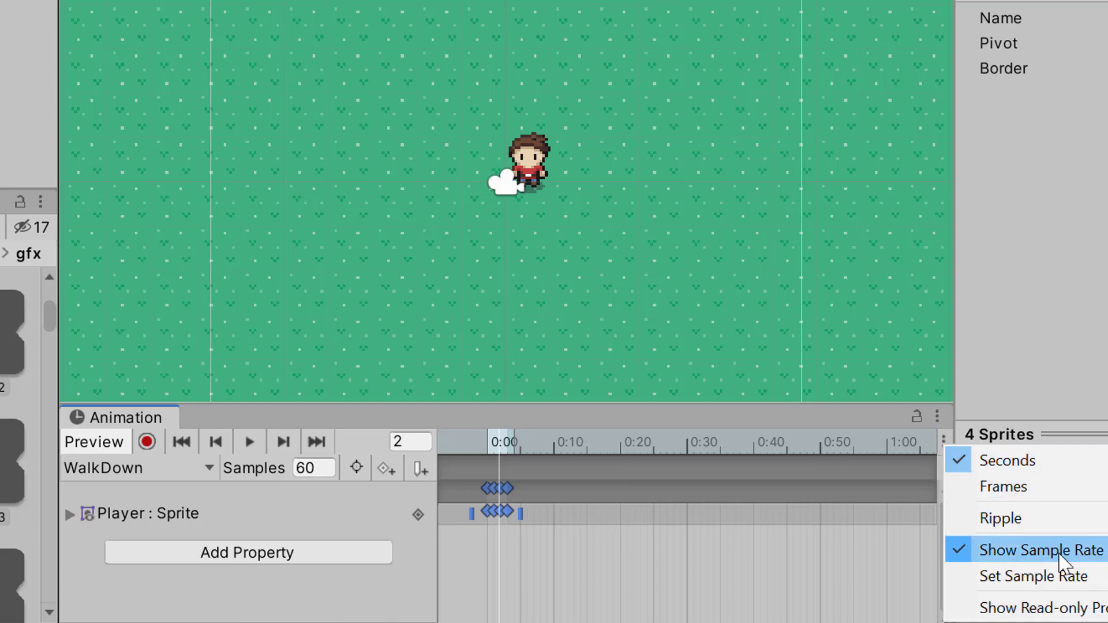
{"action": "left_click", "coordinate": [317, 469]}
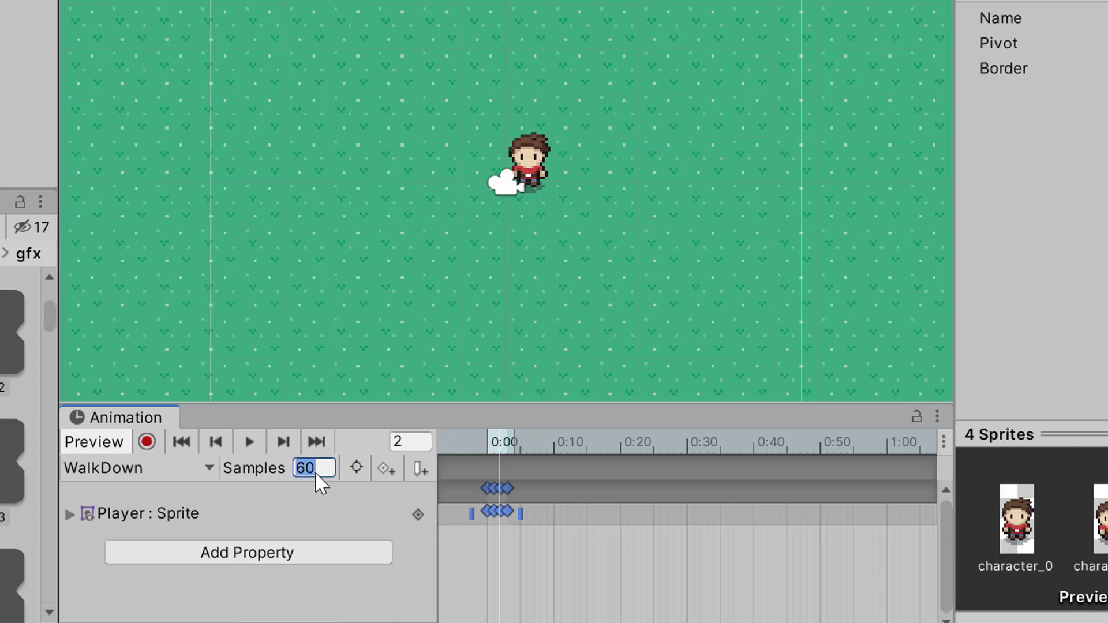
{"action": "key", "text": "BackSpace"}
{"action": "type", "text": "6"}
{"action": "key", "text": "Return"}
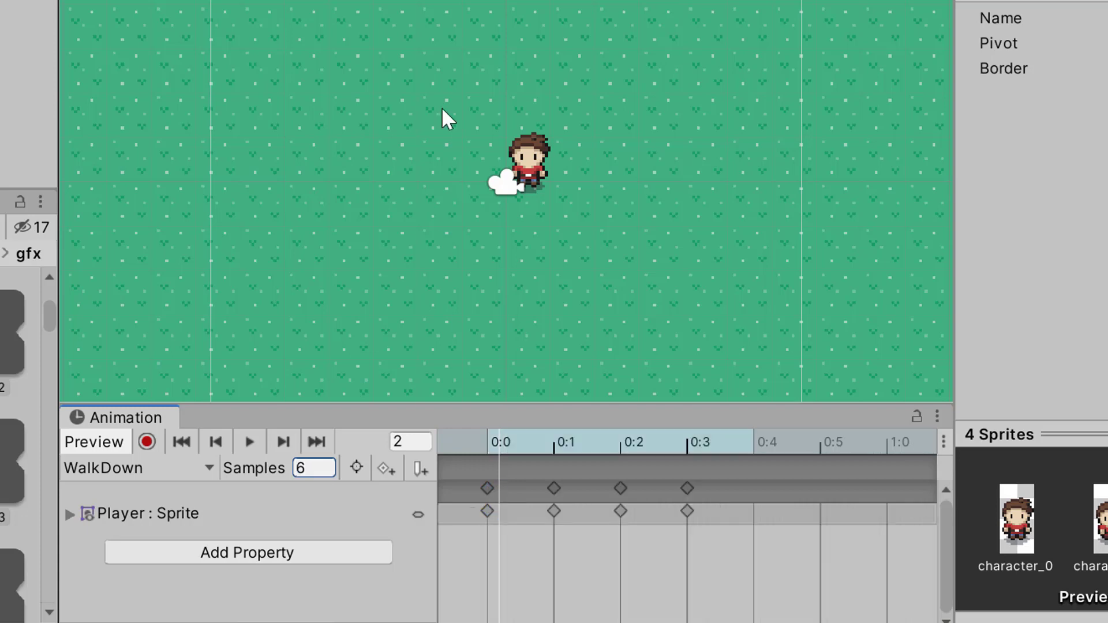
Stop the WalkDown preview and create a Player animation clip named IdleUp in the Animations folder.
{"action": "left_click", "coordinate": [250, 443]}
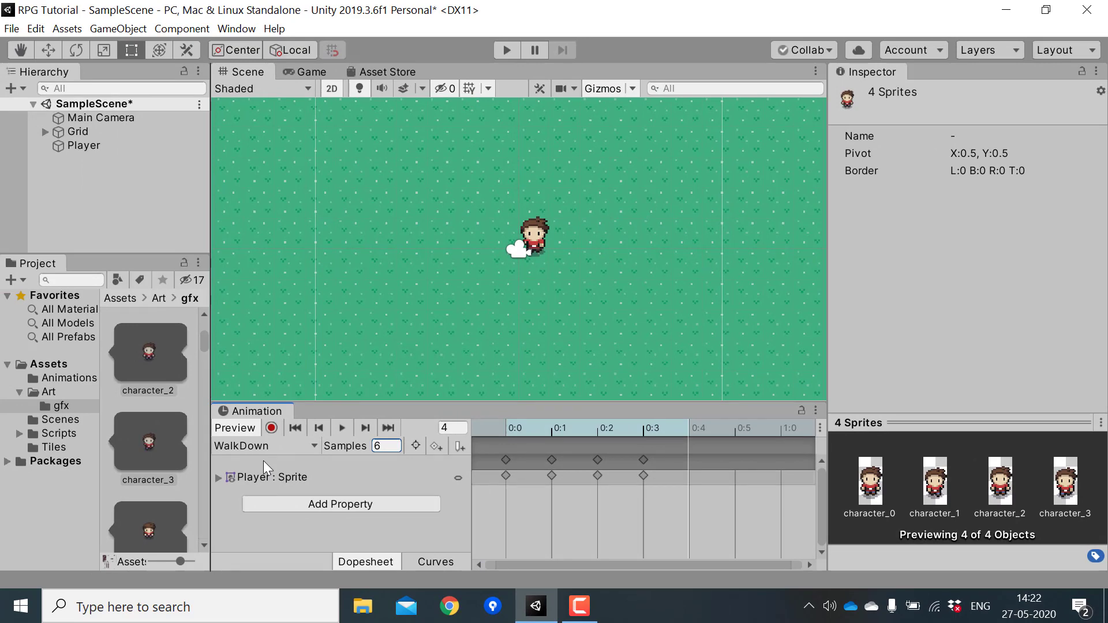
{"action": "left_click", "coordinate": [315, 446]}
{"action": "left_click", "coordinate": [277, 507]}
{"action": "type", "text": "IdleUp"}
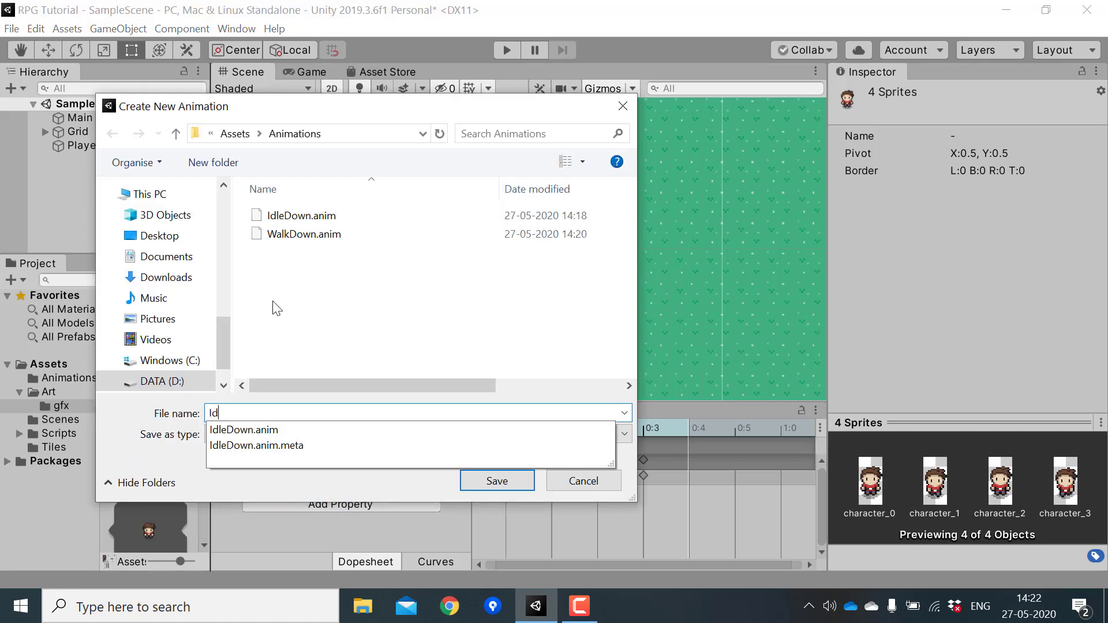
{"action": "left_click", "coordinate": [500, 481]}
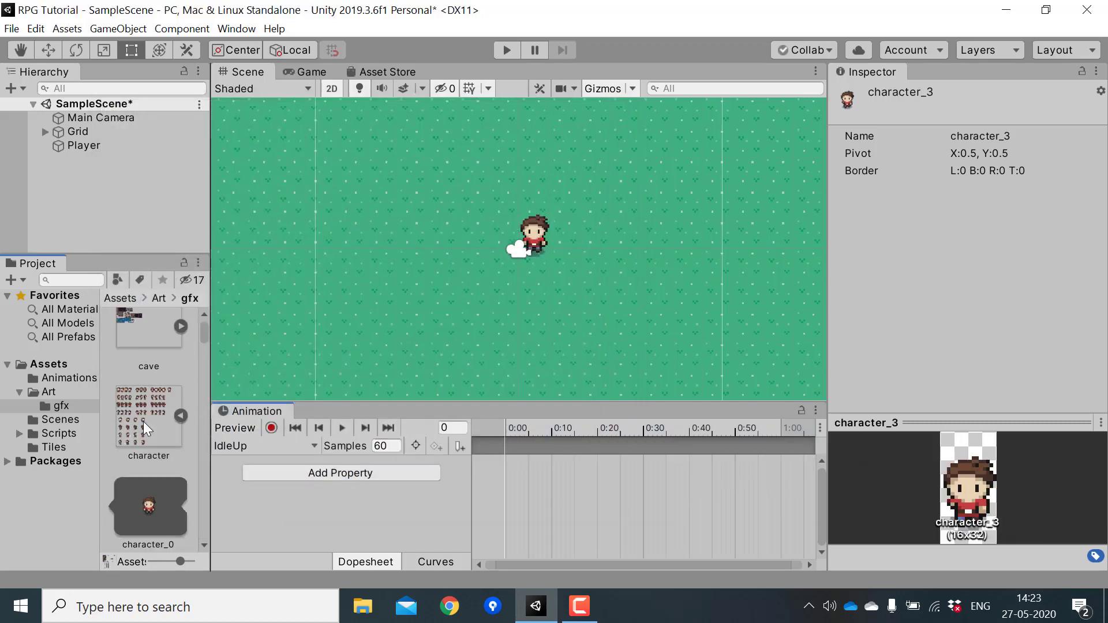
Identify the back-facing sprite in the character sheet's Sprite Editor and add character_24 to the IdleUp clip as a keyframe at 0:00.
{"action": "left_click", "coordinate": [151, 425]}
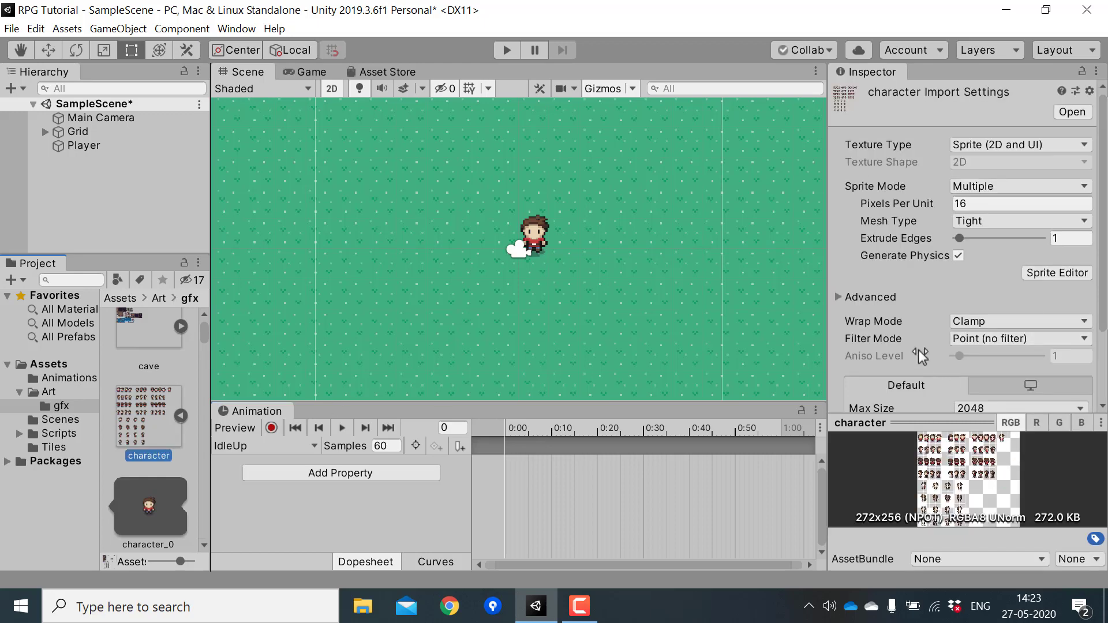
{"action": "left_click", "coordinate": [1071, 276]}
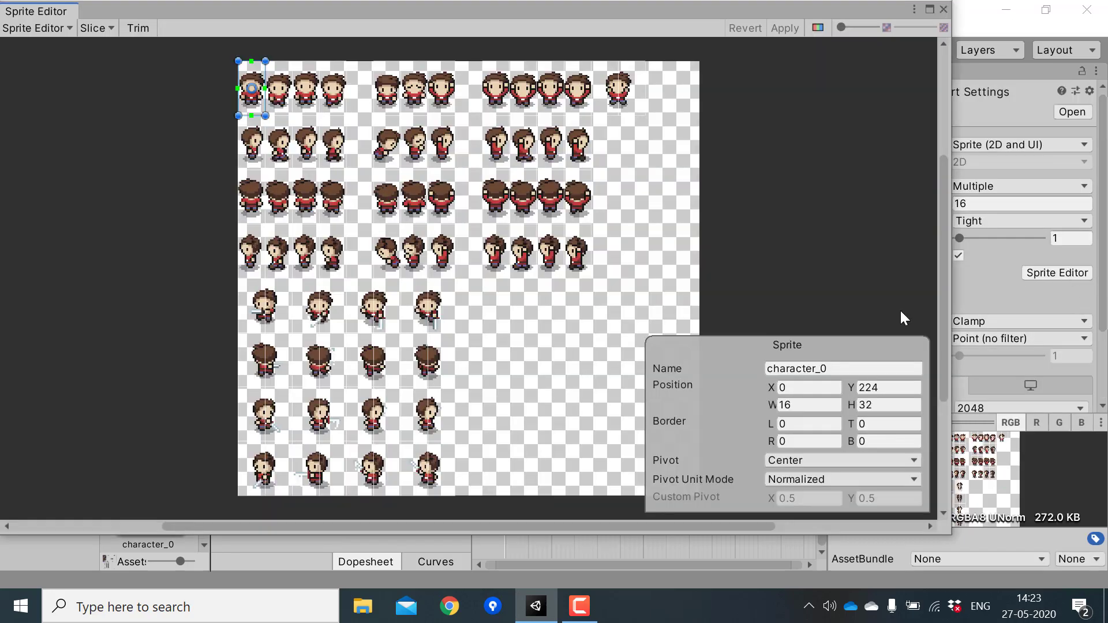
{"action": "left_click", "coordinate": [254, 144]}
{"action": "left_click", "coordinate": [258, 198]}
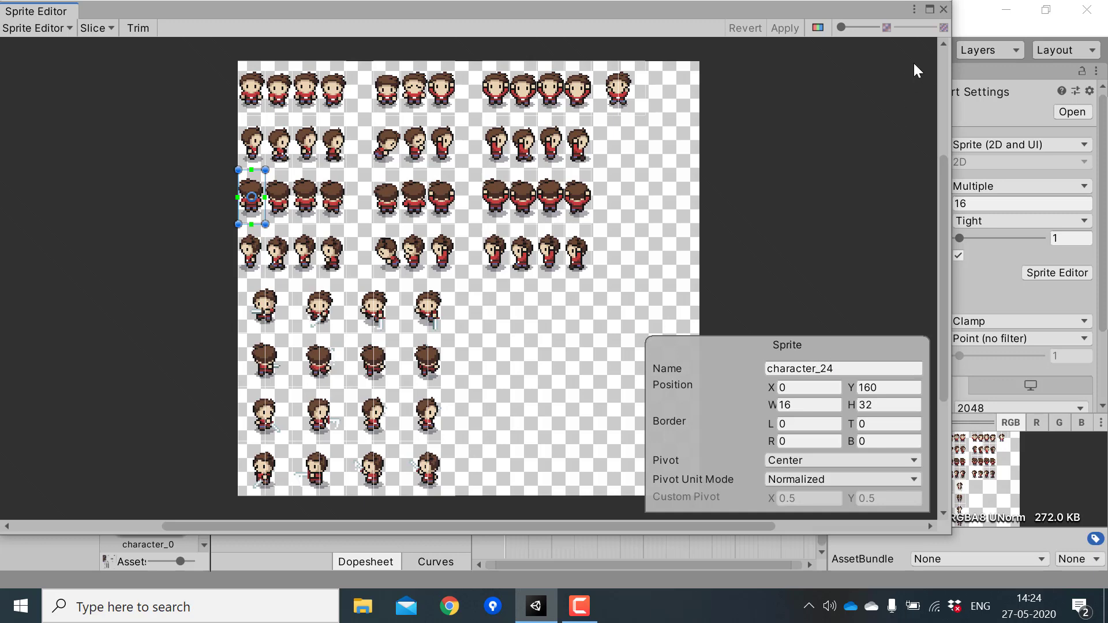
{"action": "left_click", "coordinate": [944, 9]}
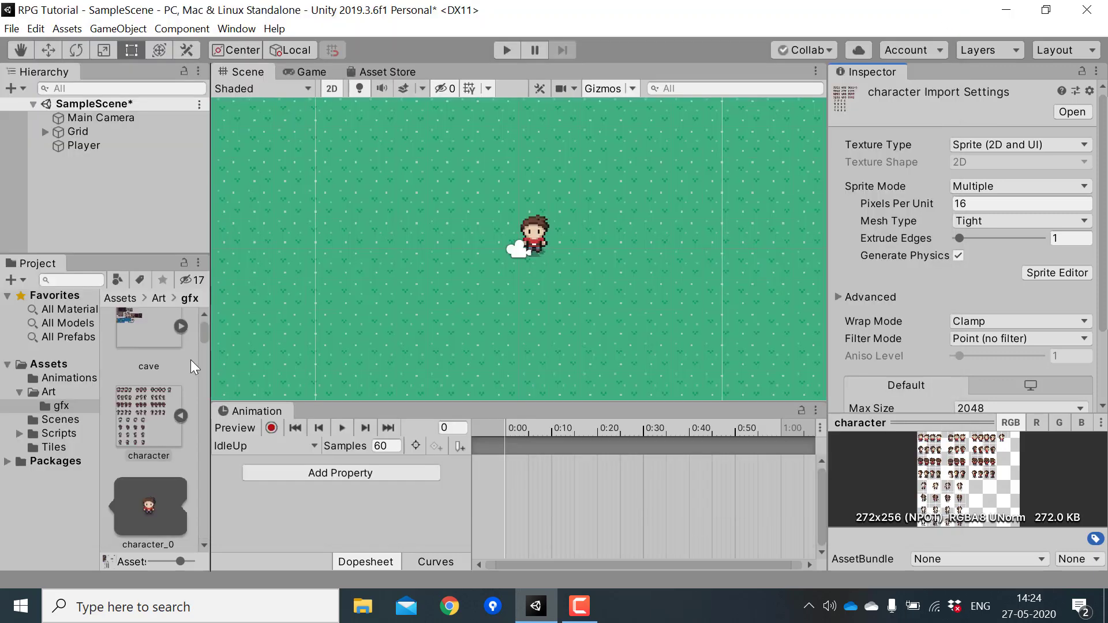
{"action": "left_click_drag", "start_coordinate": [203, 338], "coordinate": [206, 393]}
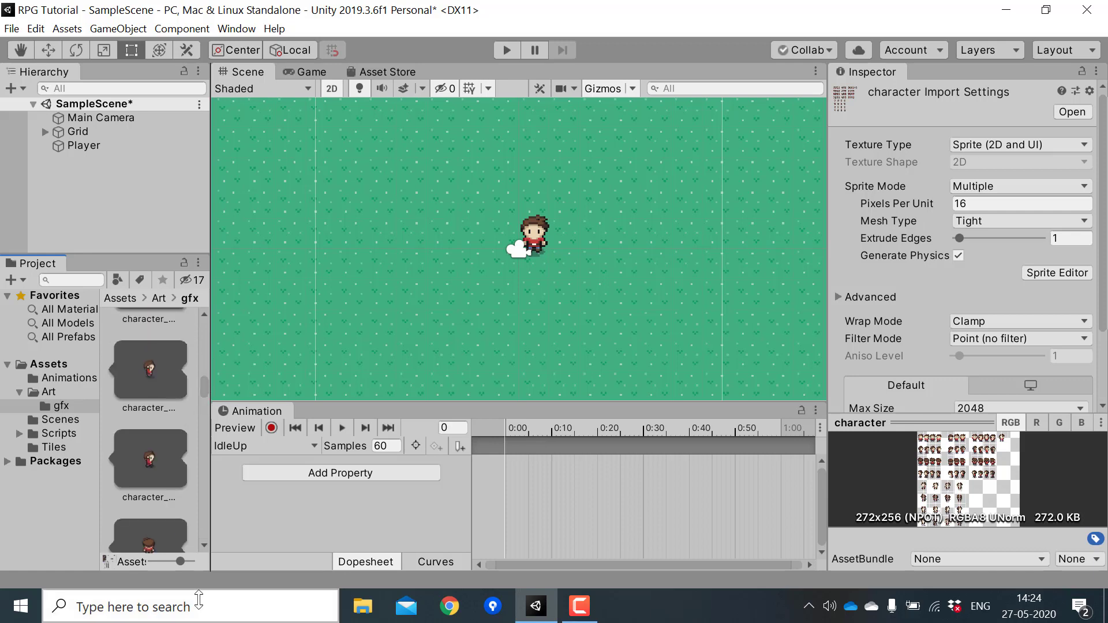
{"action": "scroll", "coordinate": [203, 379], "scroll_direction": "up", "scroll_amount": 1, "text": "ctrl"}
{"action": "scroll", "coordinate": [203, 379], "scroll_direction": "down", "scroll_amount": 3}
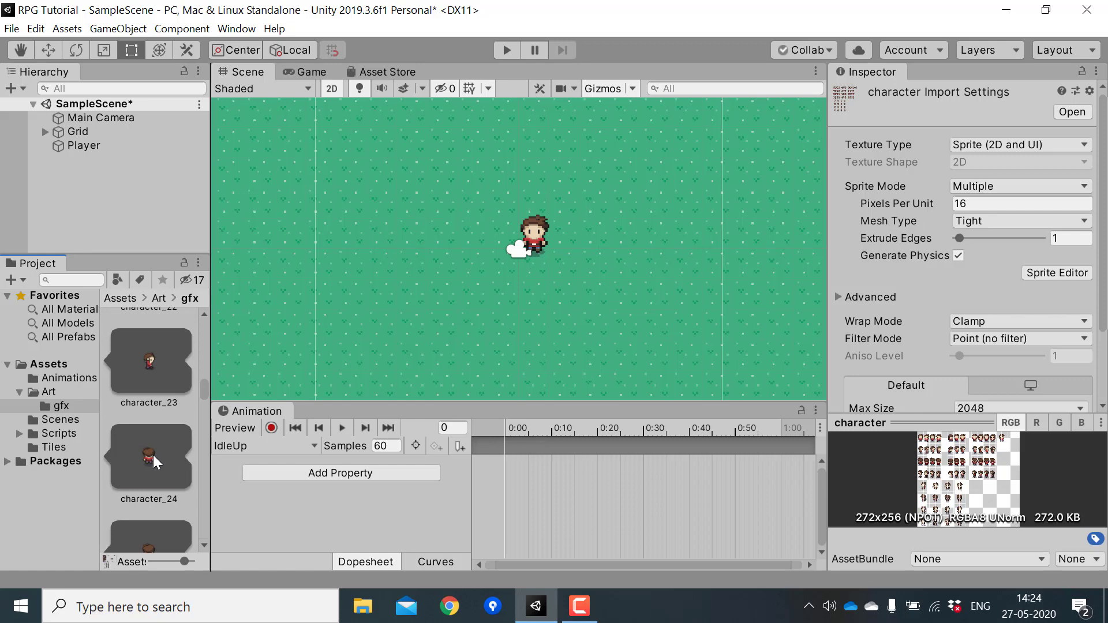
{"action": "left_click", "coordinate": [146, 455]}
{"action": "left_click_drag", "start_coordinate": [147, 455], "coordinate": [508, 465]}
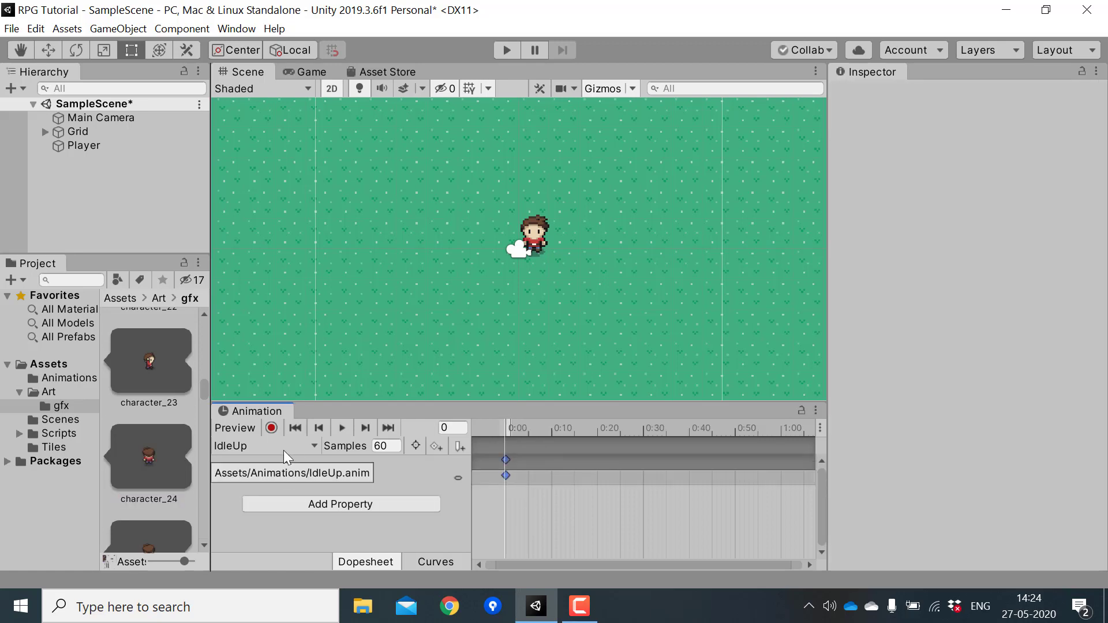
Create a Player animation clip named WalkUp in the Animations folder.
{"action": "left_click", "coordinate": [283, 450]}
{"action": "left_click", "coordinate": [271, 518]}
{"action": "type", "text": "W"}
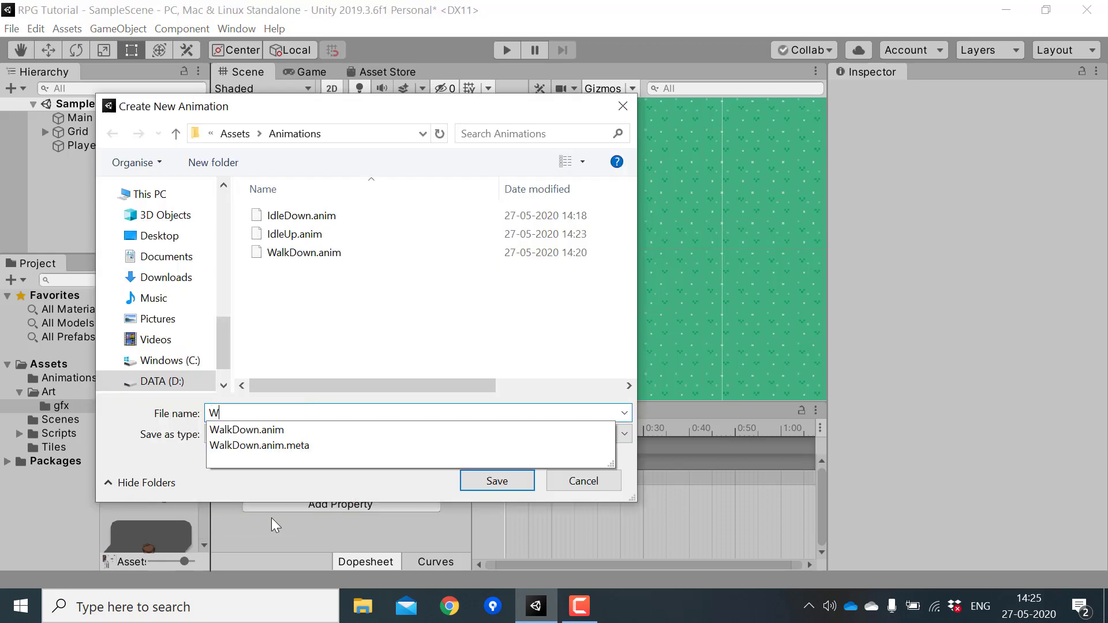
{"action": "type", "text": "alkUp"}
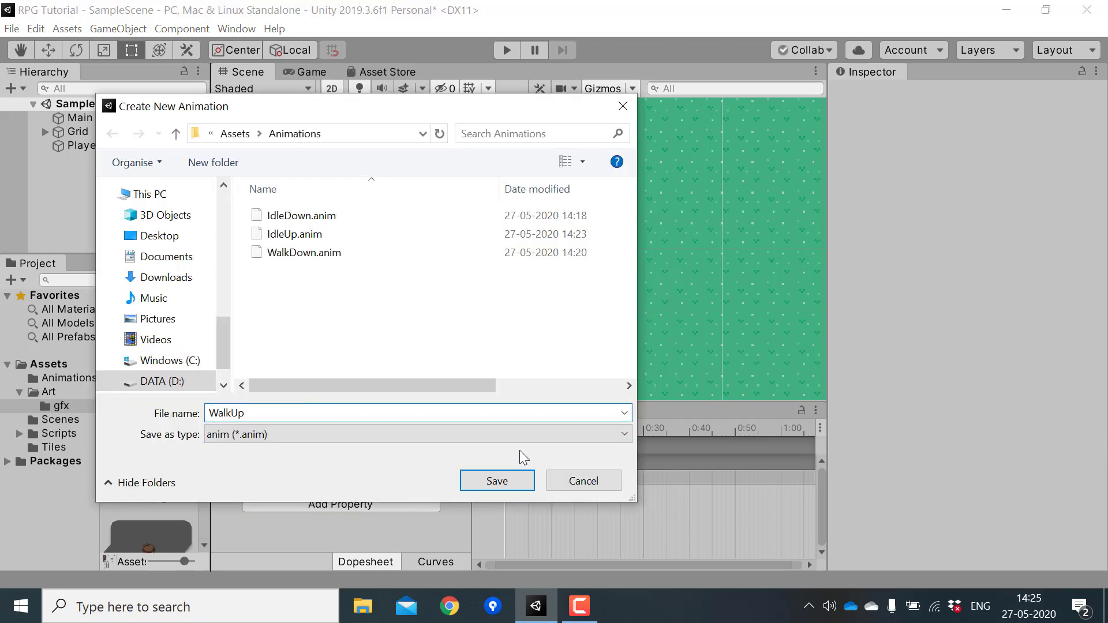
{"action": "left_click", "coordinate": [505, 477]}
Add the sprites character_24 through character_27 as consecutive keyframes to the WalkUp clip from 0:00 and preview it at 6 samples.
{"action": "left_click", "coordinate": [173, 372]}
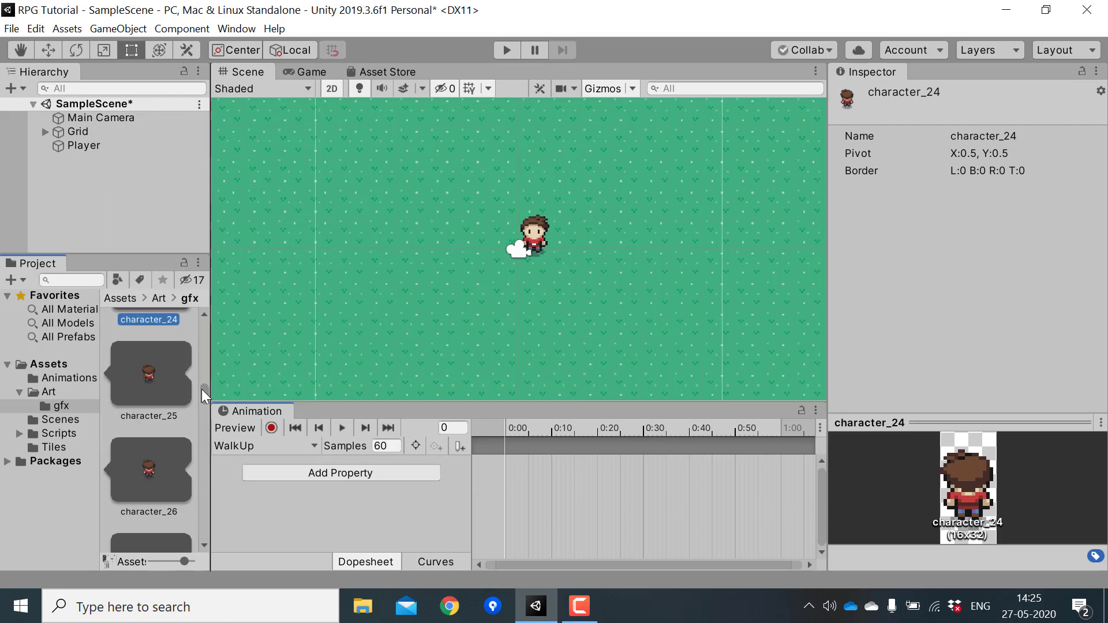
{"action": "scroll", "coordinate": [202, 389], "scroll_direction": "down", "scroll_amount": 2}
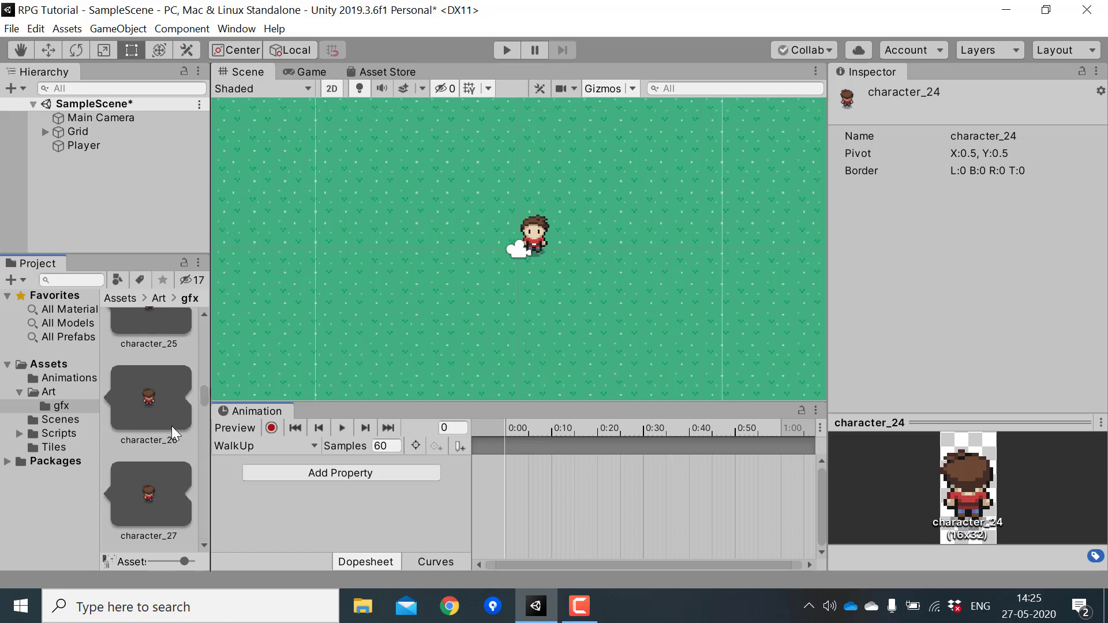
{"action": "left_click", "coordinate": [148, 476], "text": "shift"}
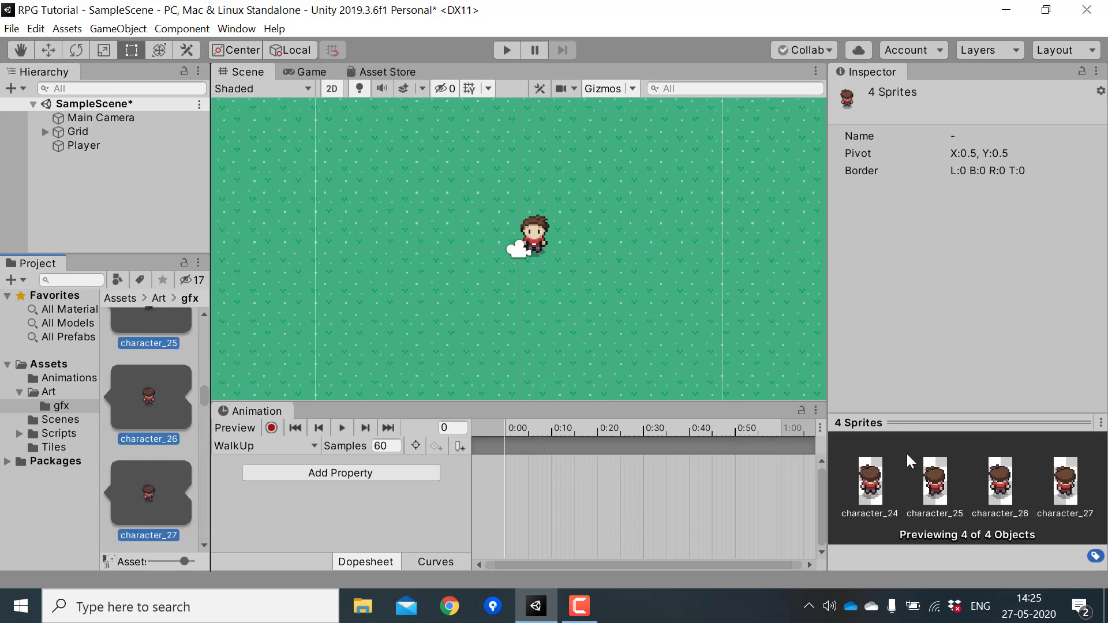
{"action": "left_click_drag", "start_coordinate": [153, 402], "coordinate": [535, 506]}
{"action": "left_click_drag", "start_coordinate": [517, 465], "coordinate": [512, 464]}
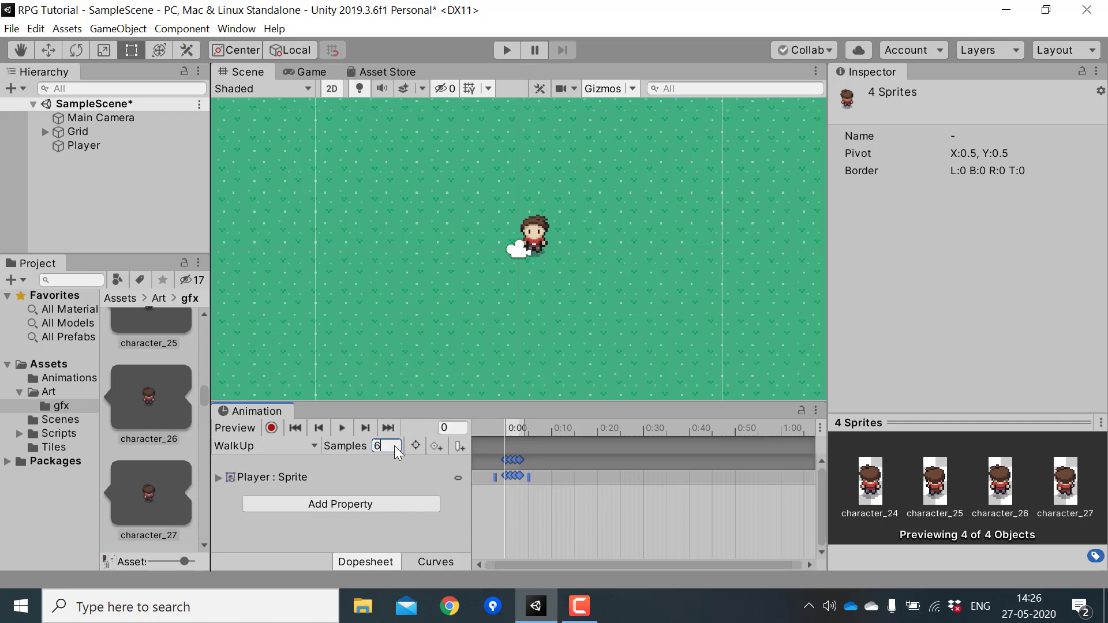
{"action": "key", "text": "Return"}
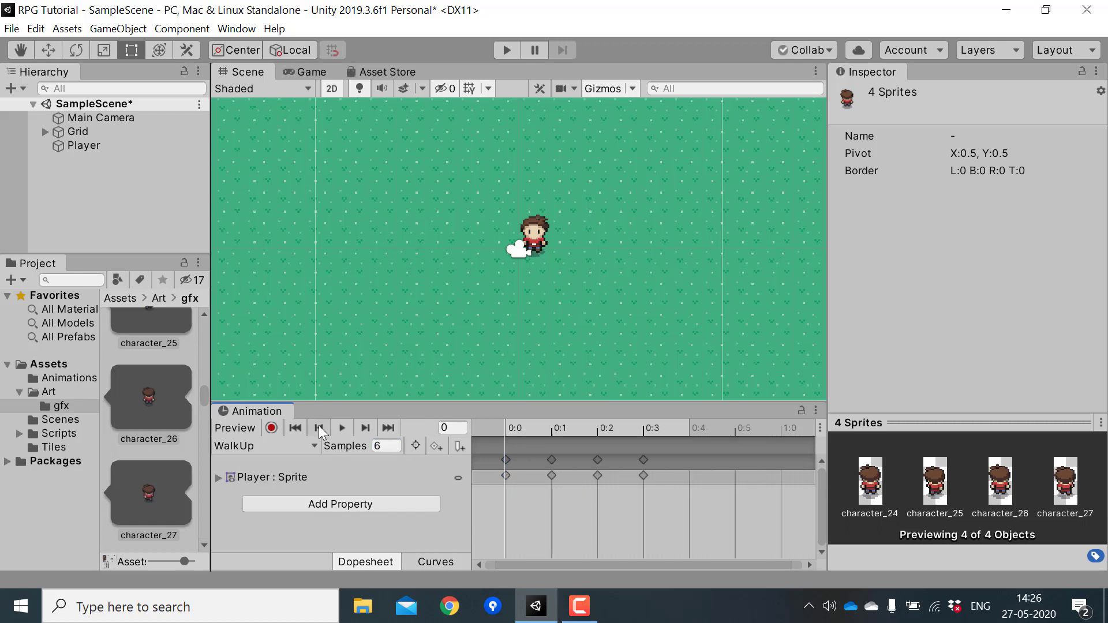
{"action": "left_click", "coordinate": [345, 427]}
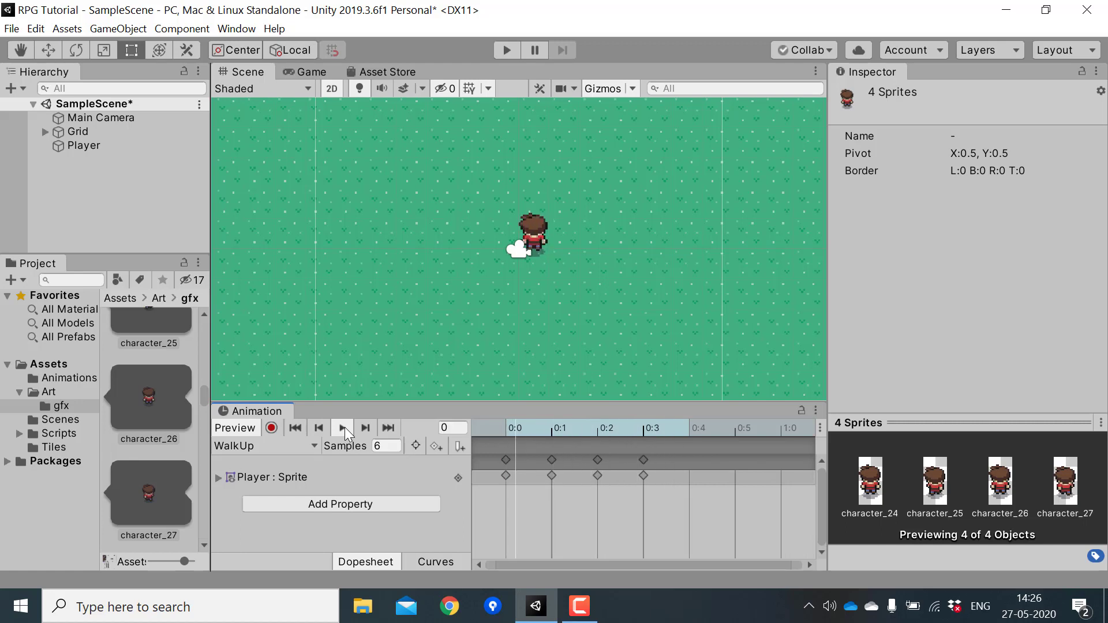
Create a Player animation clip named IdleRight in the Animations folder.
{"action": "left_click", "coordinate": [310, 446]}
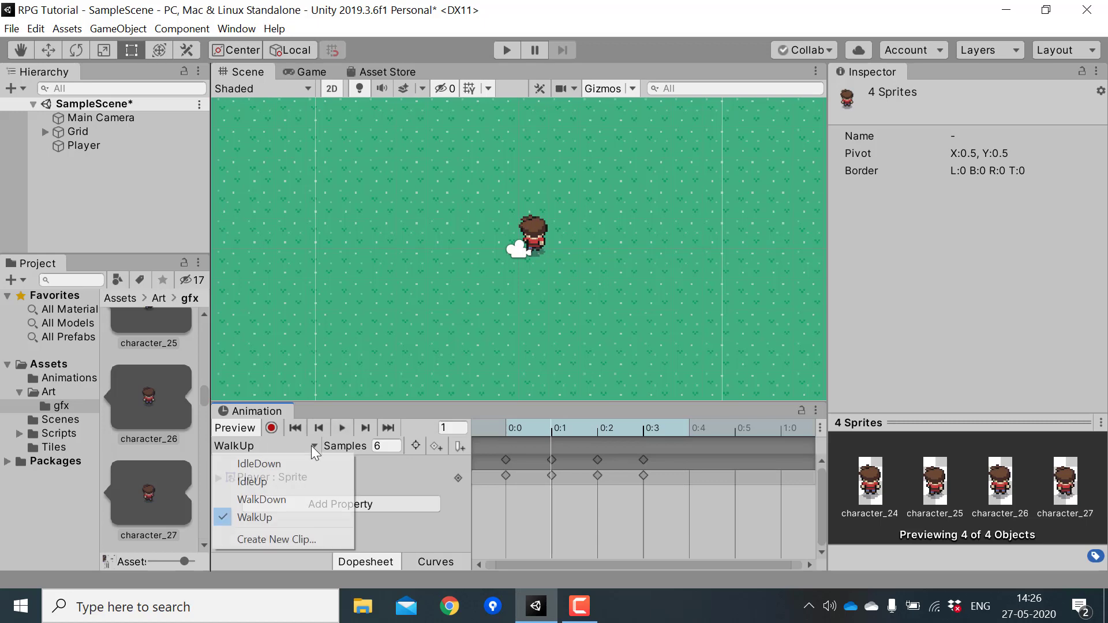
{"action": "left_click", "coordinate": [275, 541]}
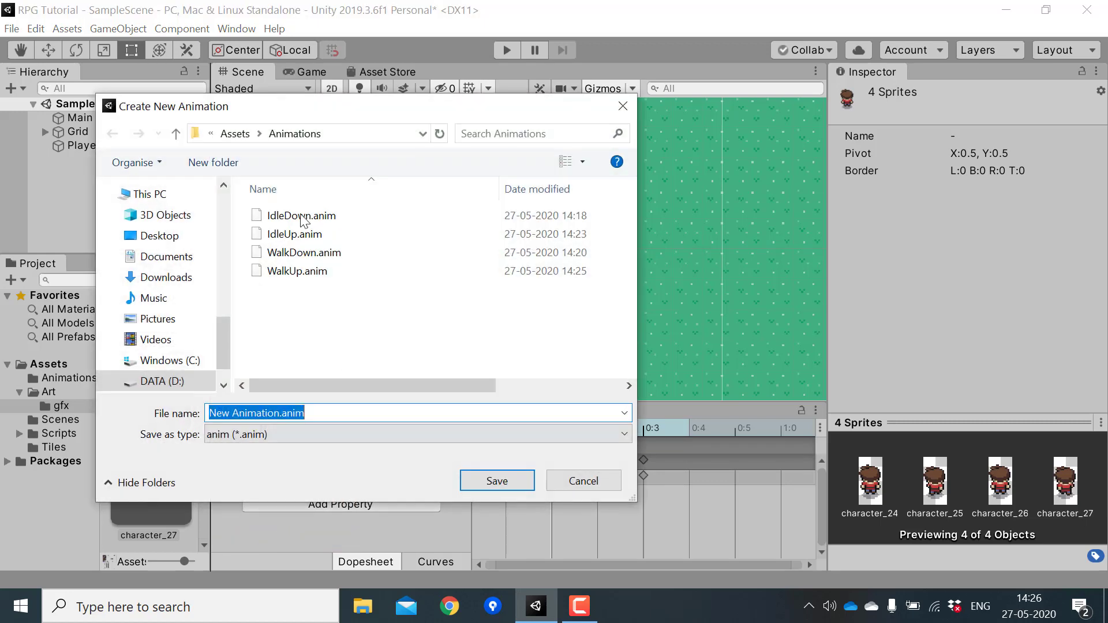
{"action": "type", "text": "Idle"}
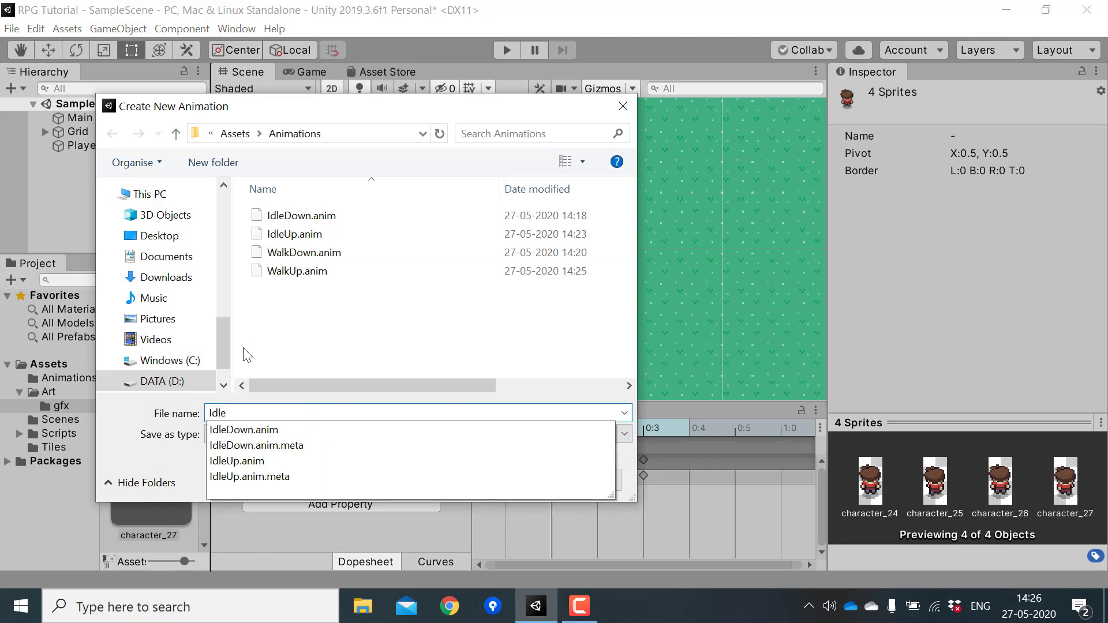
{"action": "type", "text": "Right"}
{"action": "key", "text": "Return"}
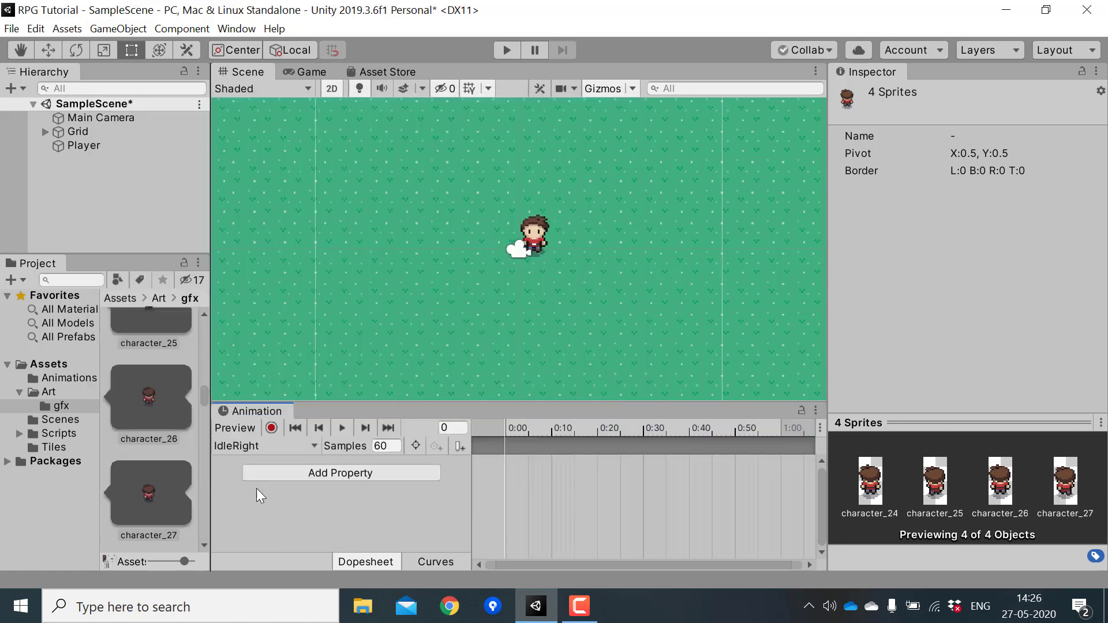
Add the right-facing sprite character_13 to the IdleRight clip as a keyframe at 0:00.
{"action": "scroll", "coordinate": [137, 376], "scroll_direction": "up", "scroll_amount": 10}
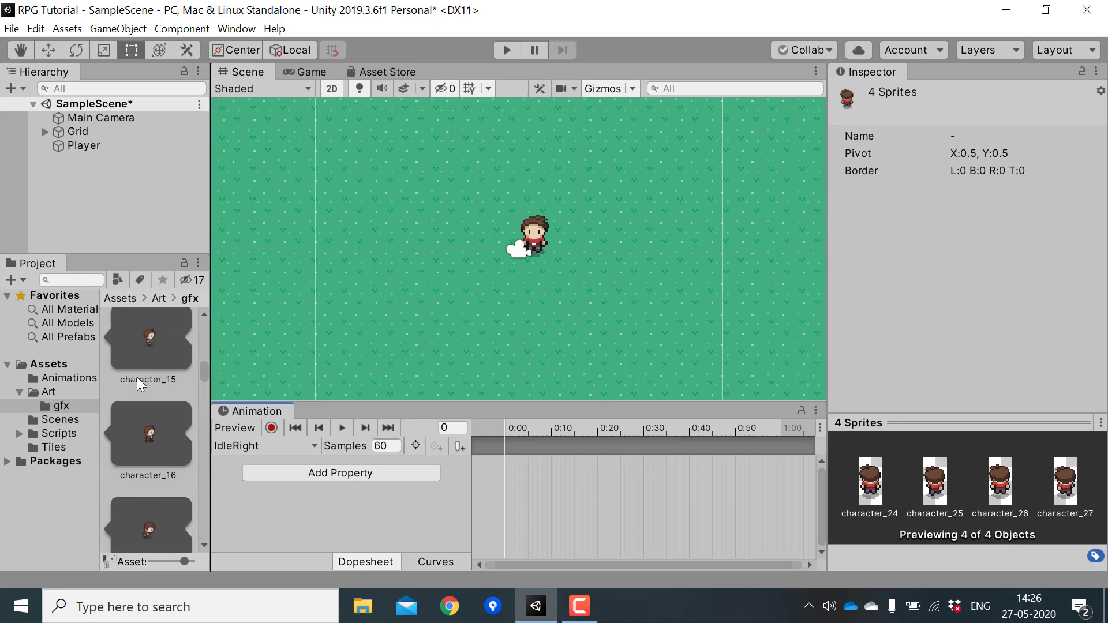
{"action": "scroll", "coordinate": [137, 377], "scroll_direction": "up", "scroll_amount": 3}
{"action": "scroll", "coordinate": [137, 376], "scroll_direction": "down", "scroll_amount": 3}
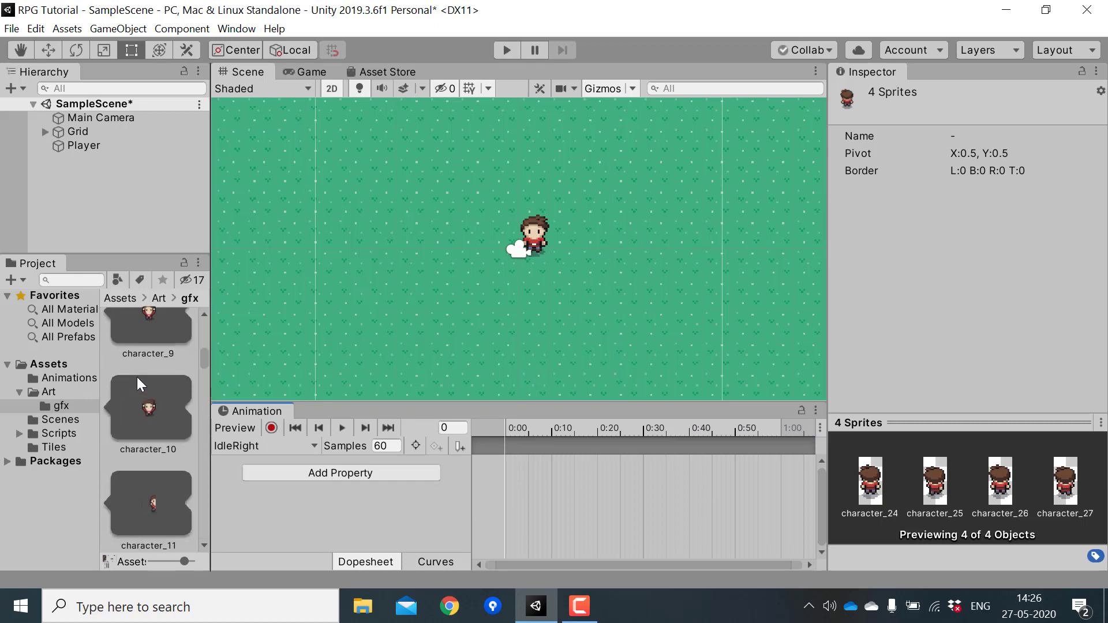
{"action": "scroll", "coordinate": [157, 469], "scroll_direction": "down", "scroll_amount": 2}
{"action": "left_click_drag", "start_coordinate": [159, 483], "coordinate": [579, 519]}
{"action": "left_click_drag", "start_coordinate": [509, 462], "coordinate": [510, 469]}
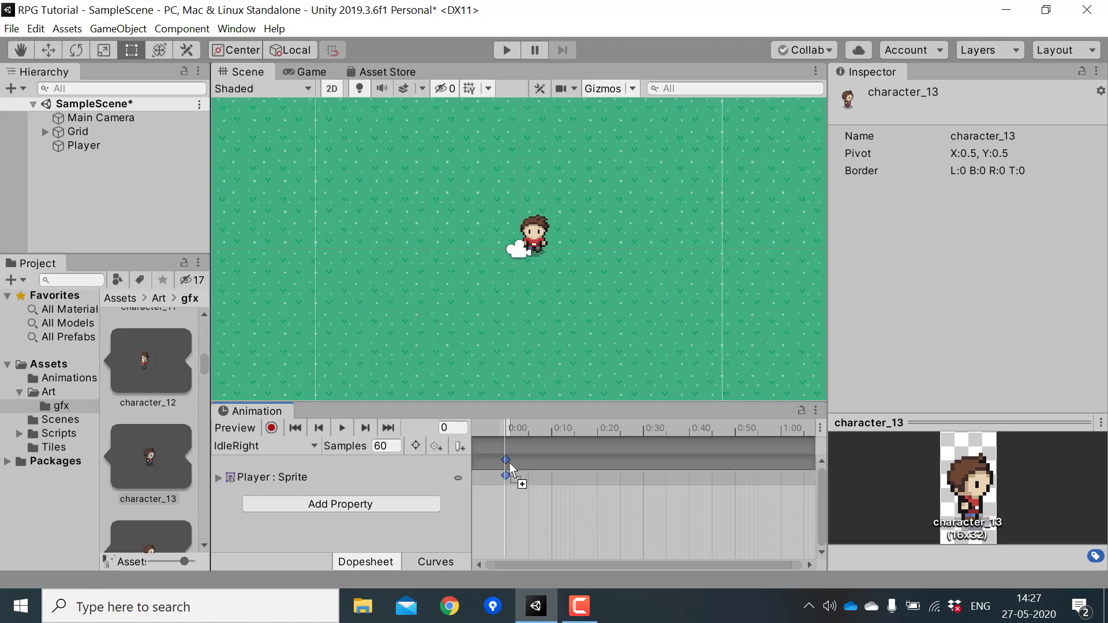
Create a Player animation clip named WalkRight in the Animations folder.
{"action": "left_click", "coordinate": [255, 445]}
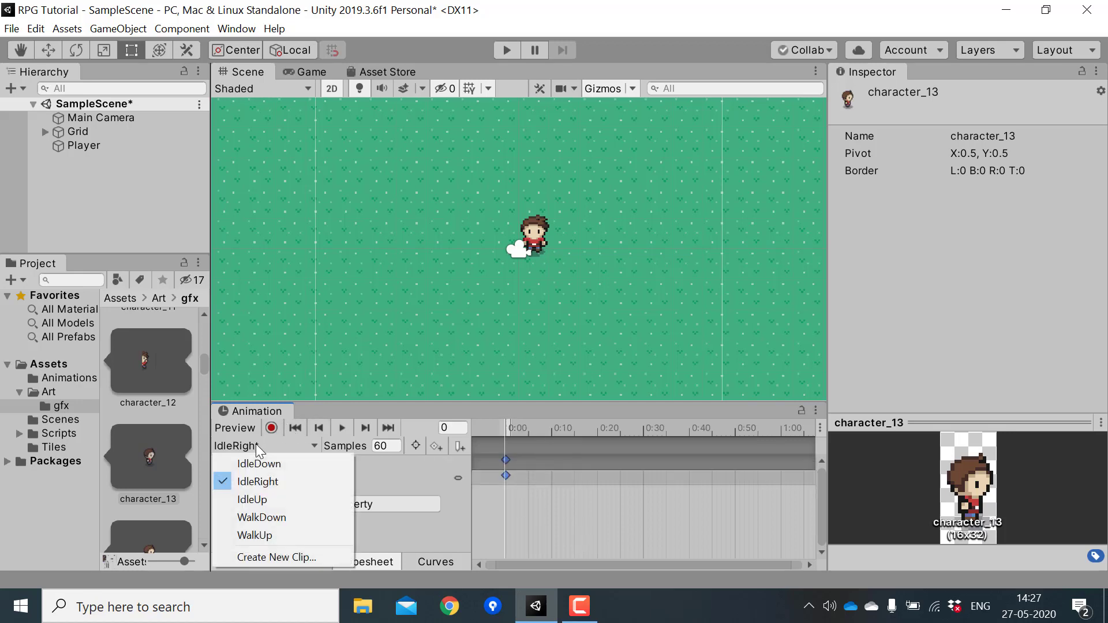
{"action": "left_click", "coordinate": [279, 556]}
{"action": "type", "text": "WalkRight"}
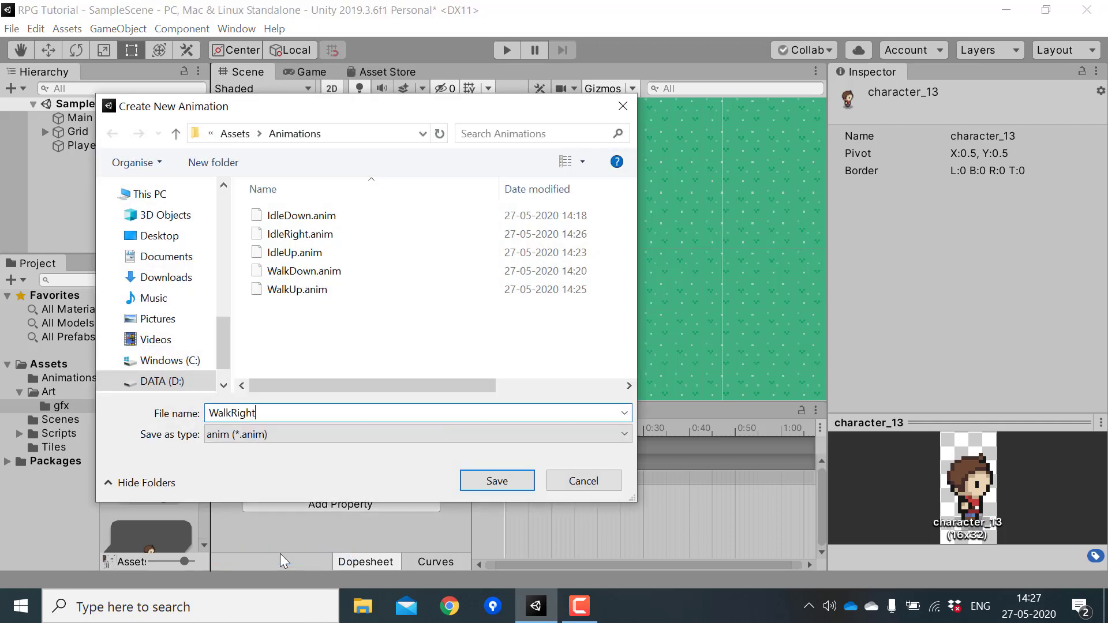
{"action": "key", "text": "Return"}
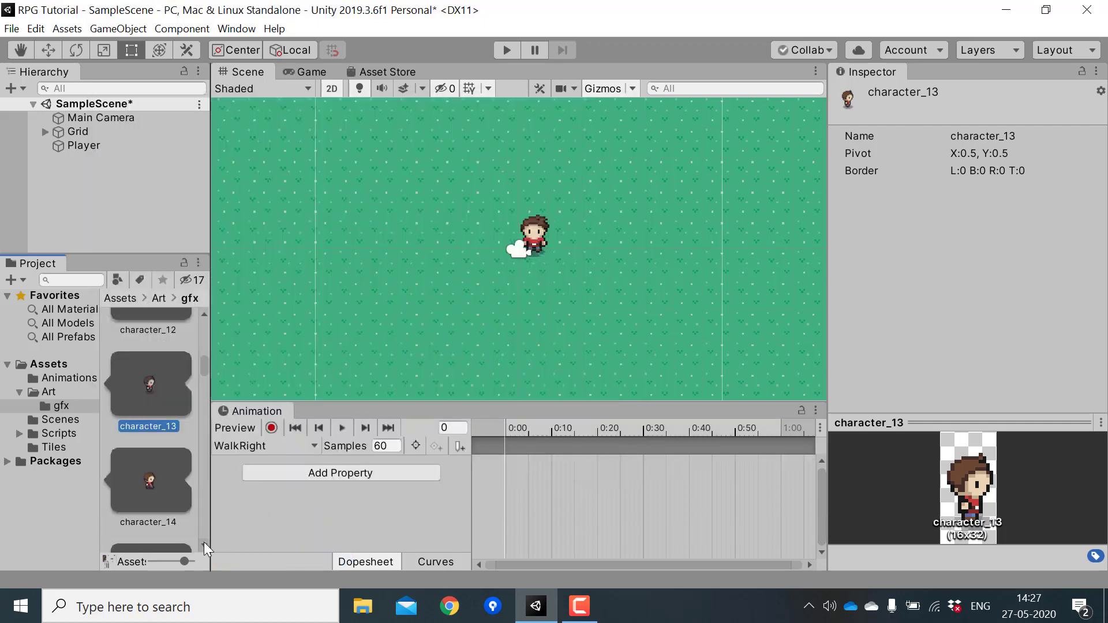
Add the sprites character_13 through character_16 as consecutive keyframes to the WalkRight clip from 0:00 and preview it at 6 samples.
{"action": "scroll", "coordinate": [203, 542], "scroll_direction": "down", "scroll_amount": 3}
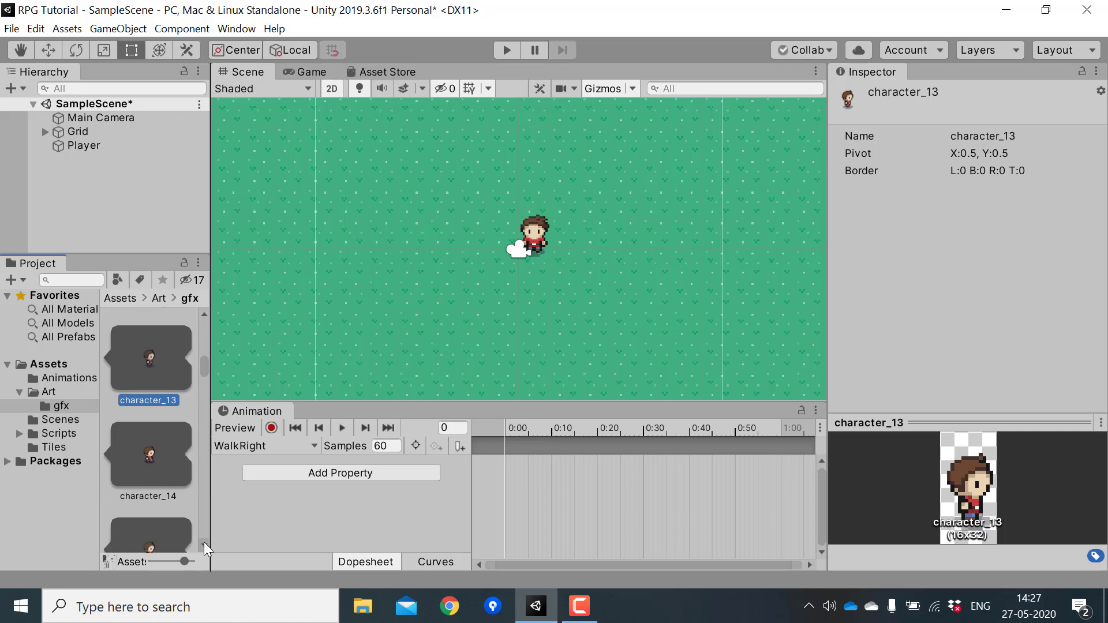
{"action": "left_click_drag", "start_coordinate": [150, 496], "coordinate": [502, 466], "text": "shift"}
{"action": "left_click", "coordinate": [390, 448]}
{"action": "type", "text": "6"}
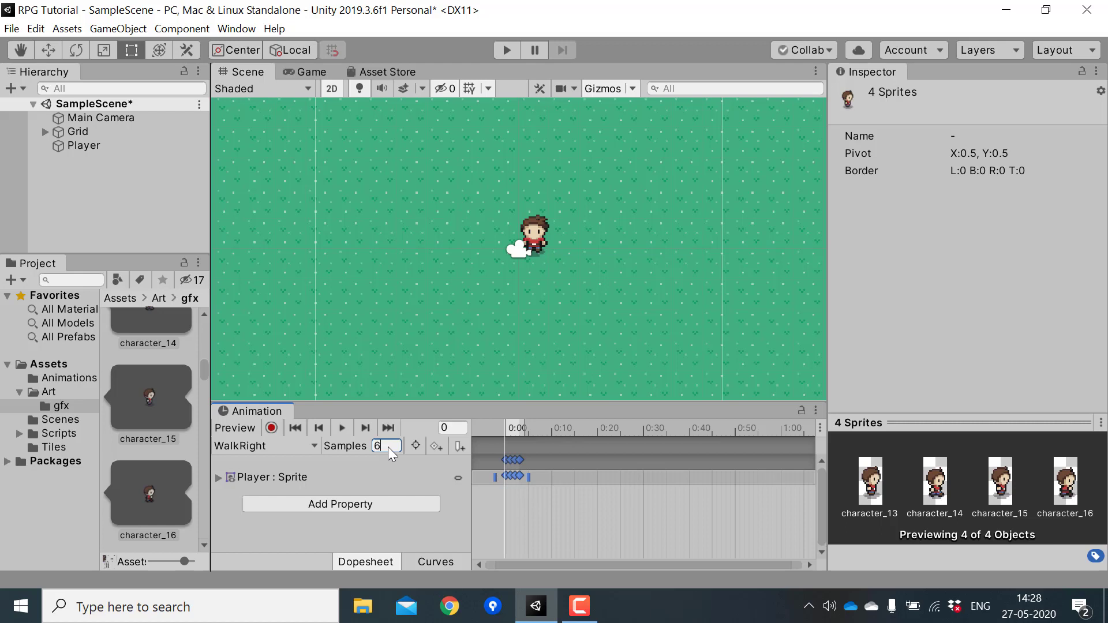
{"action": "key", "text": "Return"}
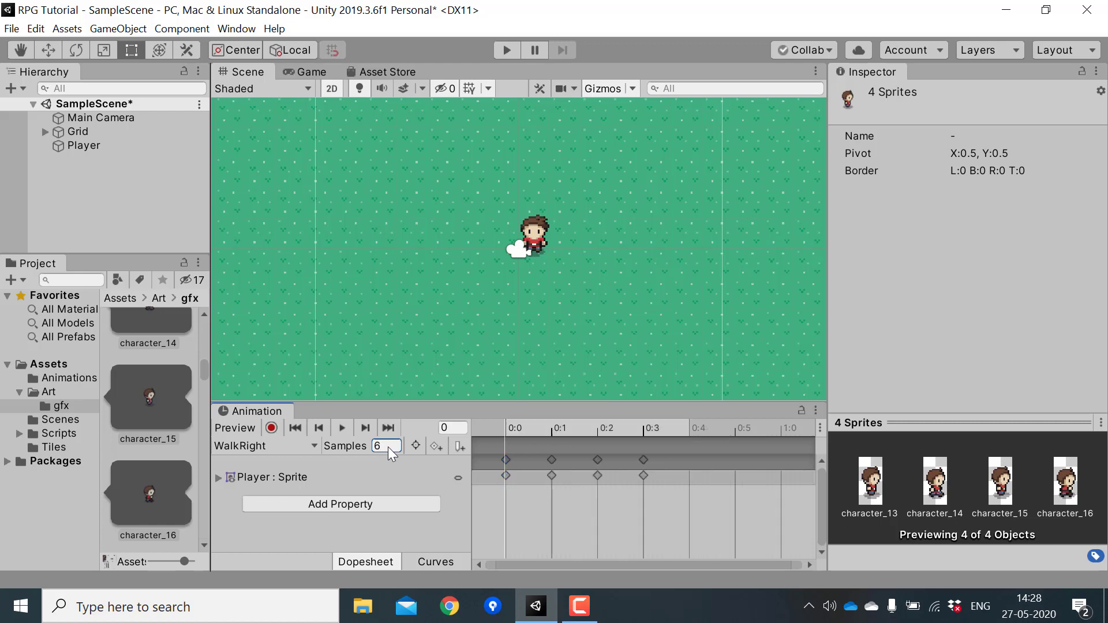
{"action": "left_click", "coordinate": [343, 427]}
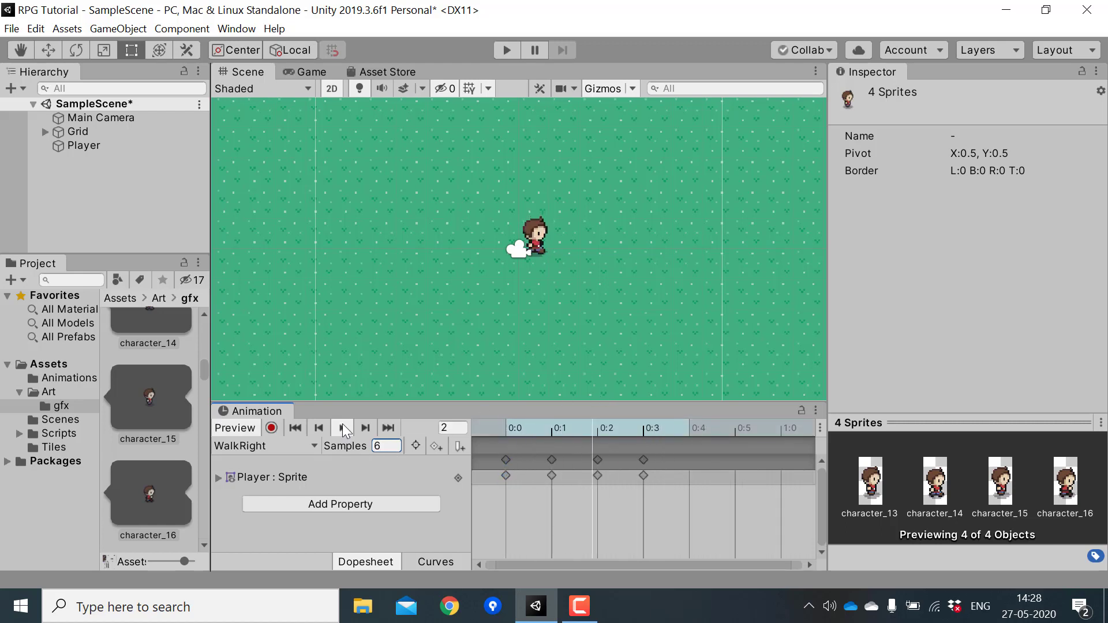
{"action": "left_click", "coordinate": [342, 427]}
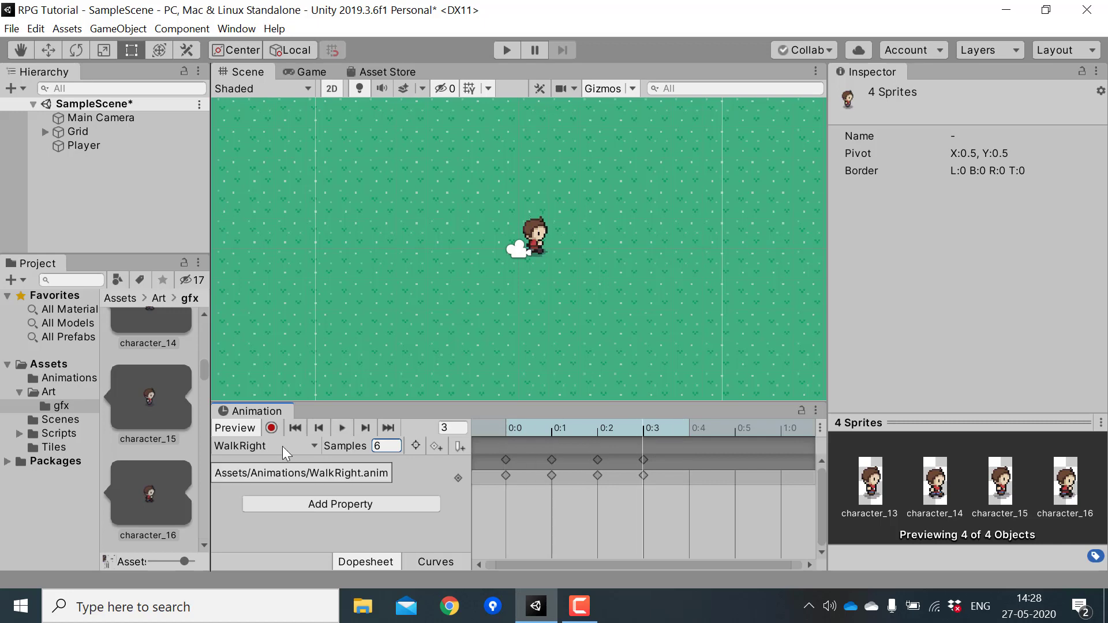
Create a Player animation clip named IdleLeft in the Animations folder.
{"action": "left_click", "coordinate": [282, 445]}
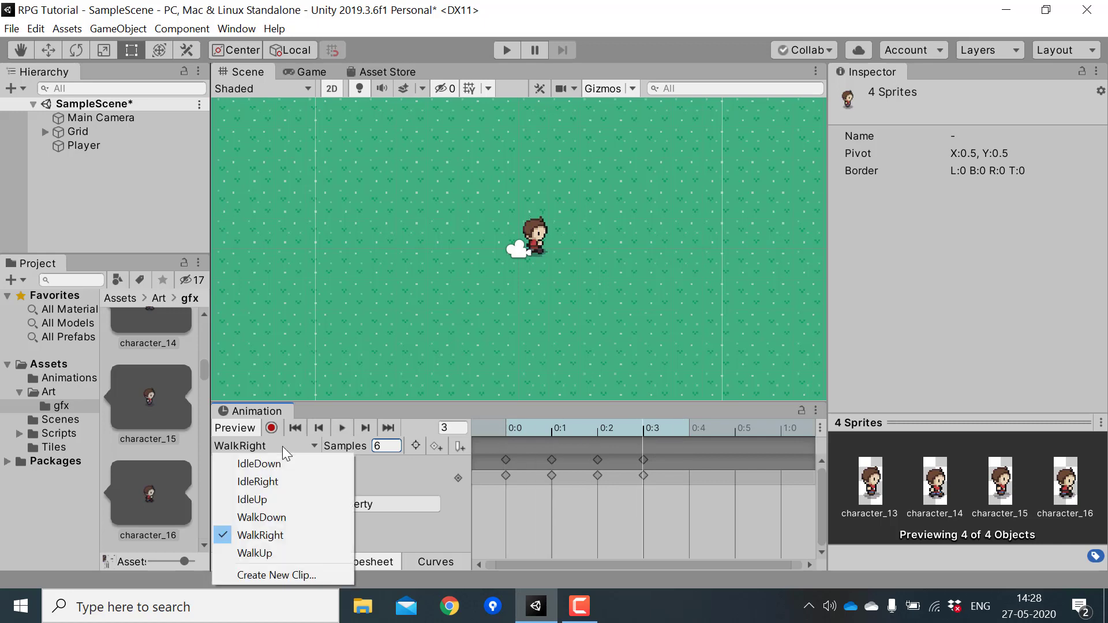
{"action": "left_click", "coordinate": [262, 574]}
{"action": "type", "text": "IdleLeft"}
{"action": "left_click", "coordinate": [500, 479]}
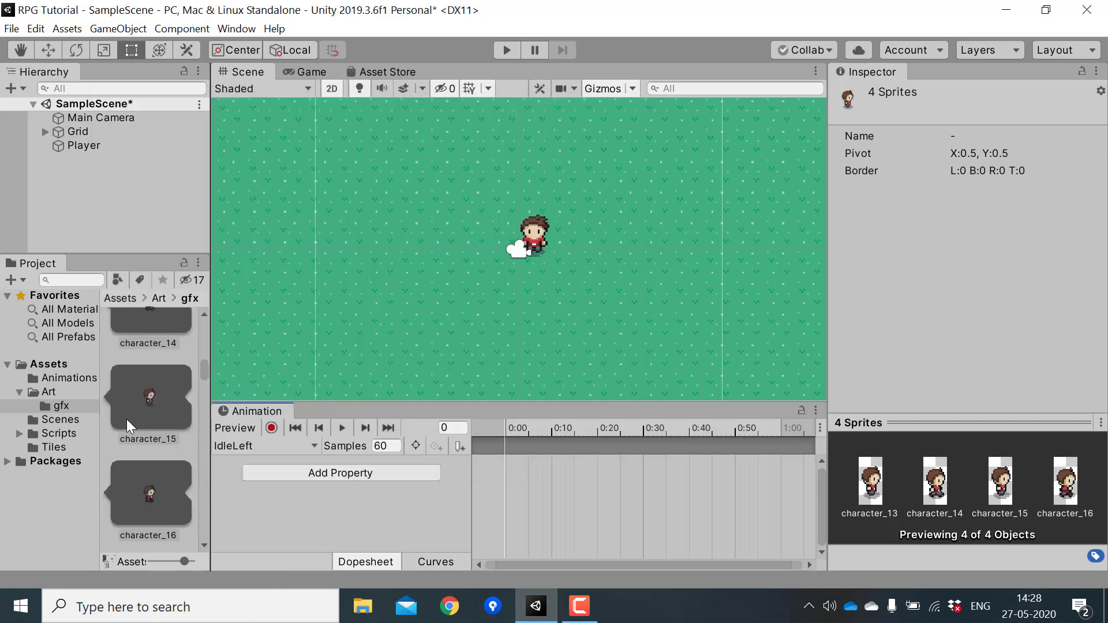
Look up the first left-facing sprite in the character sheet and add character_35 to the IdleLeft clip as a keyframe at 0:00.
{"action": "scroll", "coordinate": [153, 407], "scroll_direction": "up", "scroll_amount": 10}
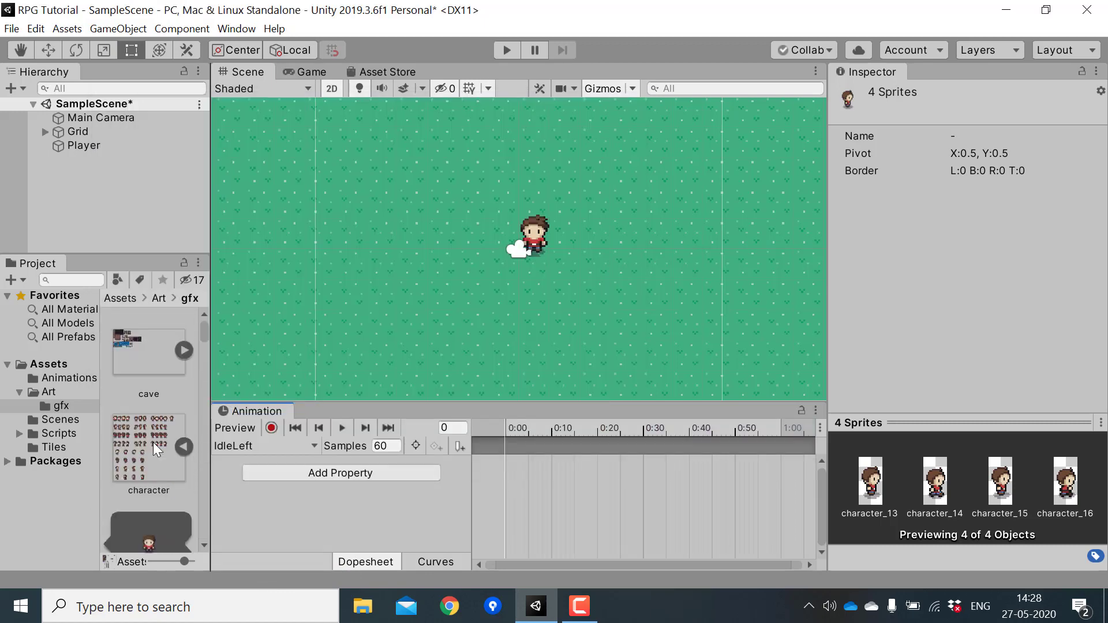
{"action": "left_click", "coordinate": [154, 442]}
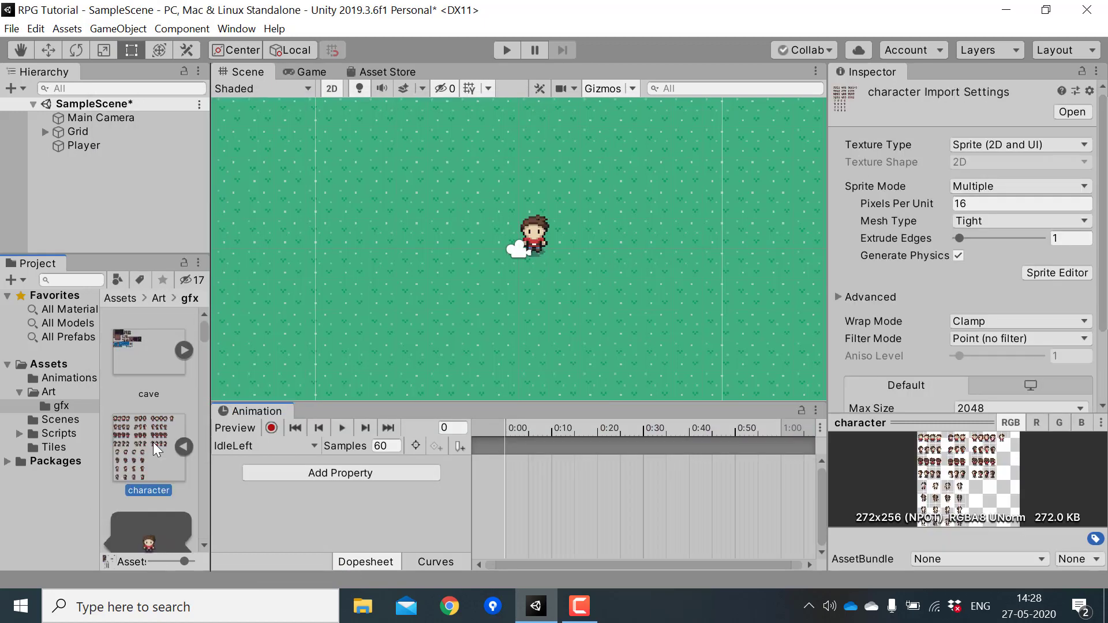
{"action": "left_click", "coordinate": [1048, 271]}
{"action": "left_click", "coordinate": [251, 251]}
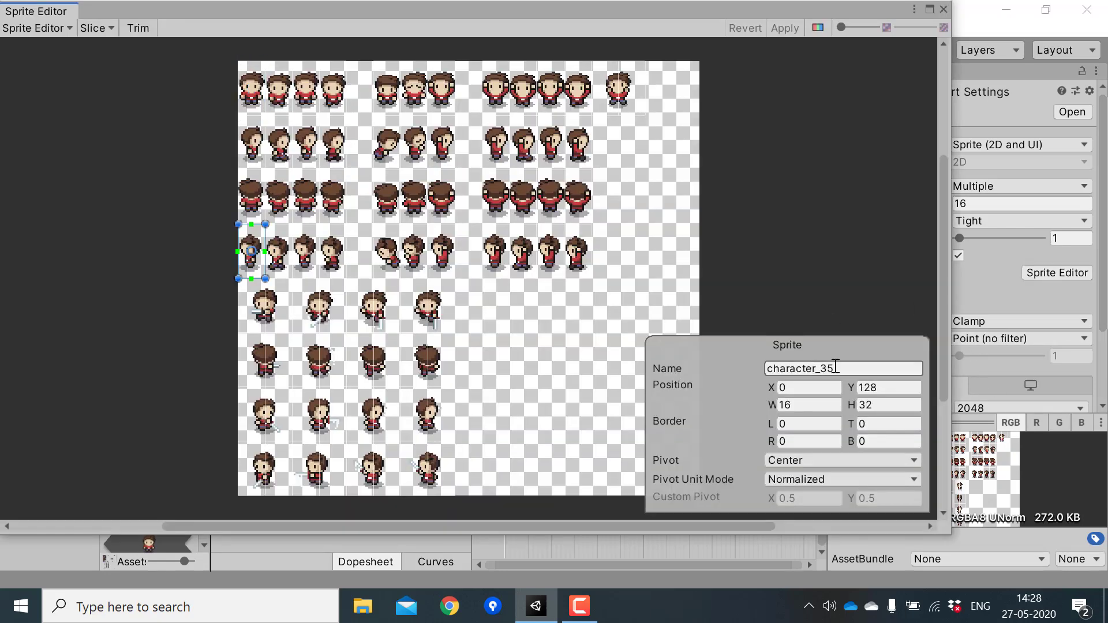
{"action": "left_click", "coordinate": [944, 9]}
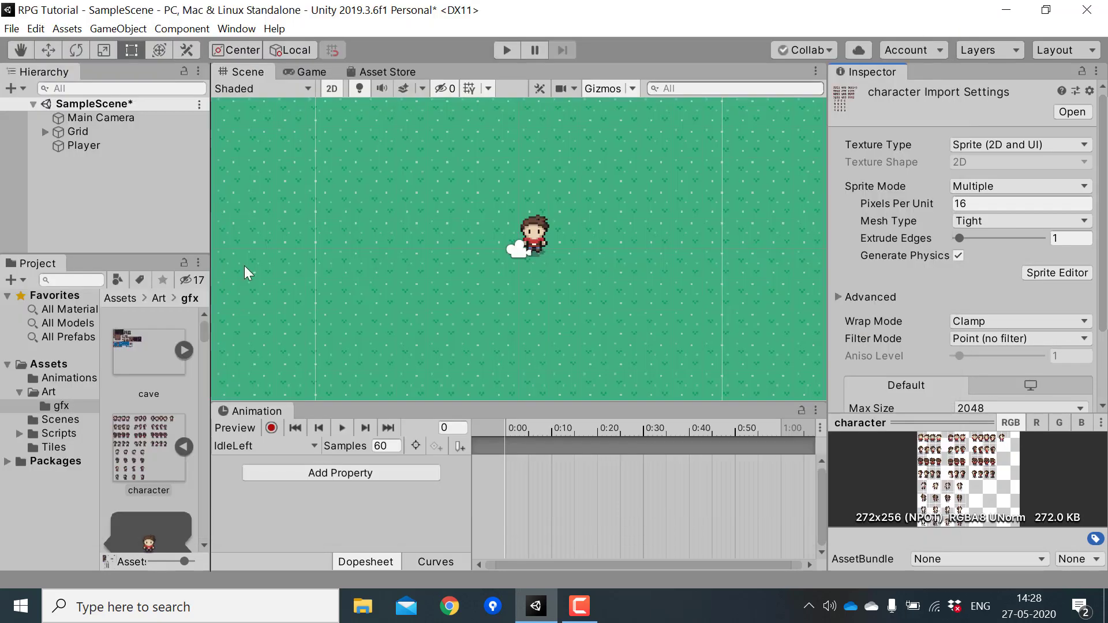
{"action": "scroll", "coordinate": [161, 470], "scroll_direction": "down", "scroll_amount": 15}
{"action": "scroll", "coordinate": [161, 469], "scroll_direction": "down", "scroll_amount": 5}
{"action": "left_click", "coordinate": [143, 359]}
{"action": "left_click_drag", "start_coordinate": [144, 359], "coordinate": [503, 464]}
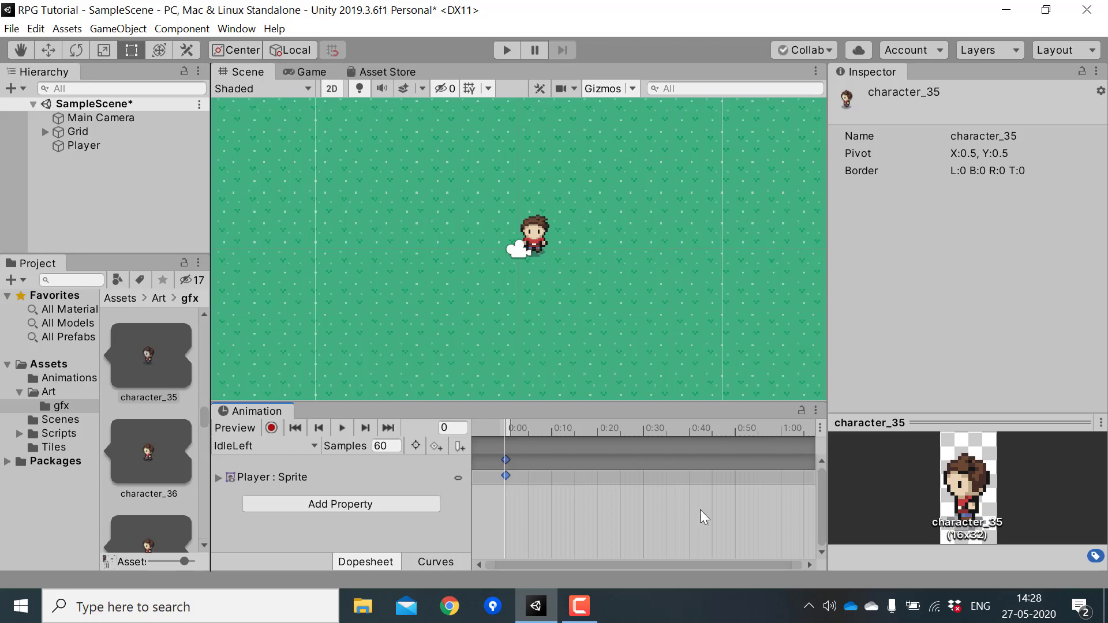
Create a Player animation clip named WalkLeft in the Animations folder.
{"action": "left_click", "coordinate": [238, 448]}
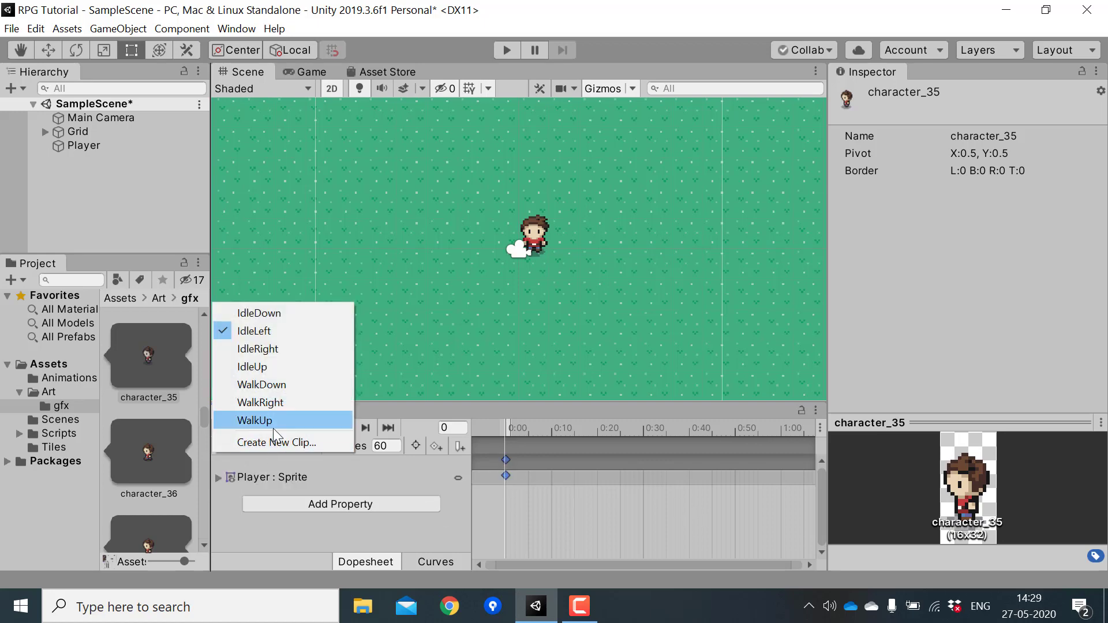
{"action": "left_click", "coordinate": [253, 444]}
{"action": "type", "text": "WalkLeft"}
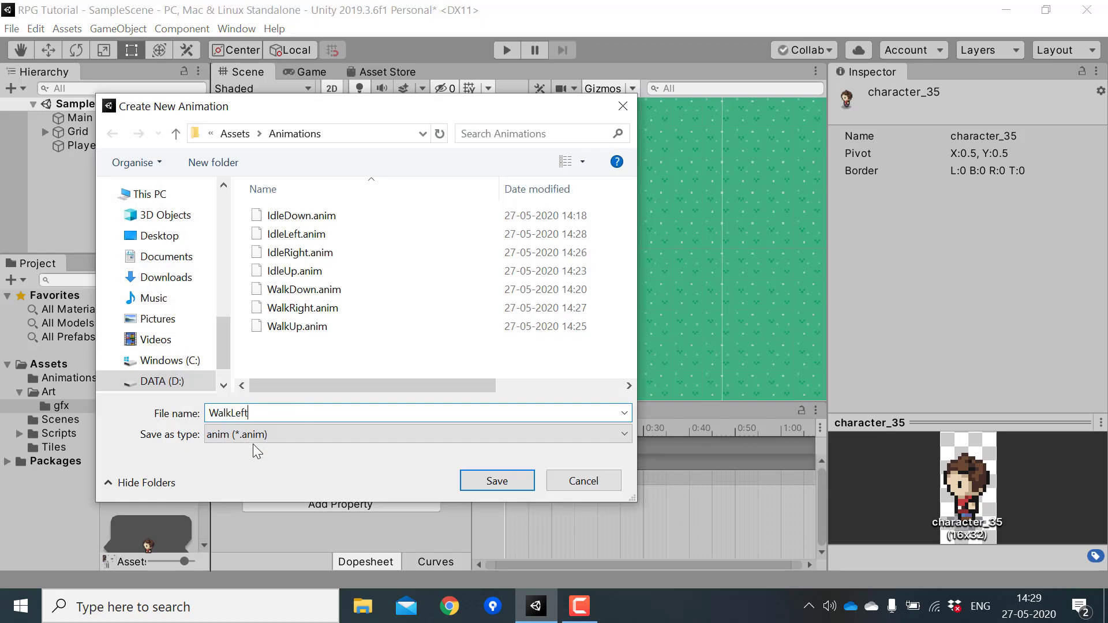
{"action": "key", "text": "Return"}
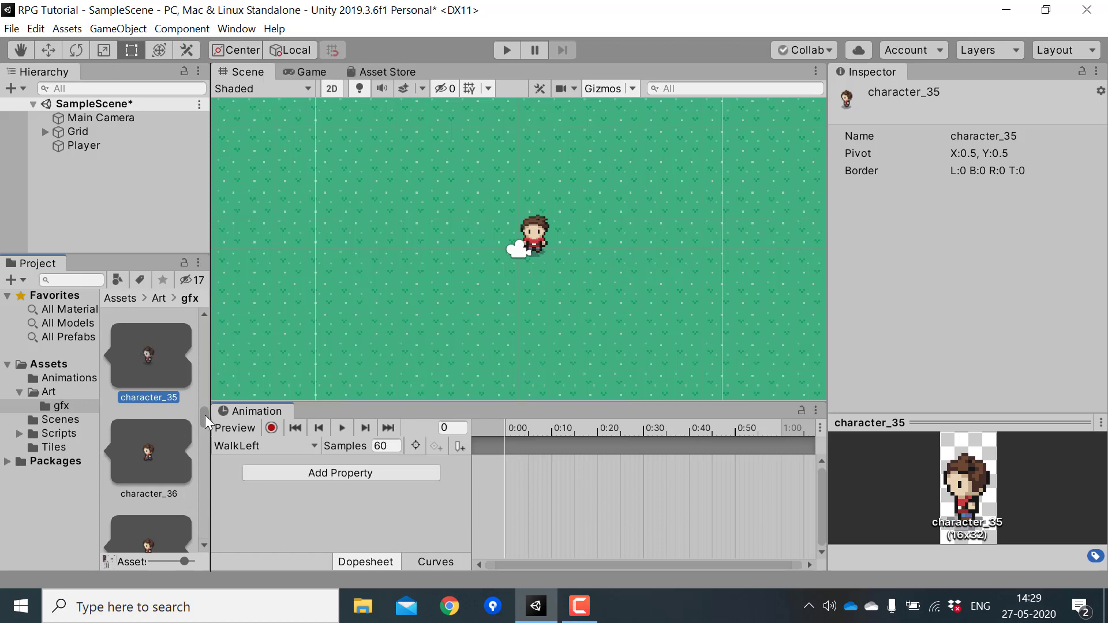
Add the sprites character_35 through character_38 as consecutive keyframes to the WalkLeft clip from 0:00.
{"action": "scroll", "coordinate": [154, 382], "scroll_direction": "down", "scroll_amount": 3}
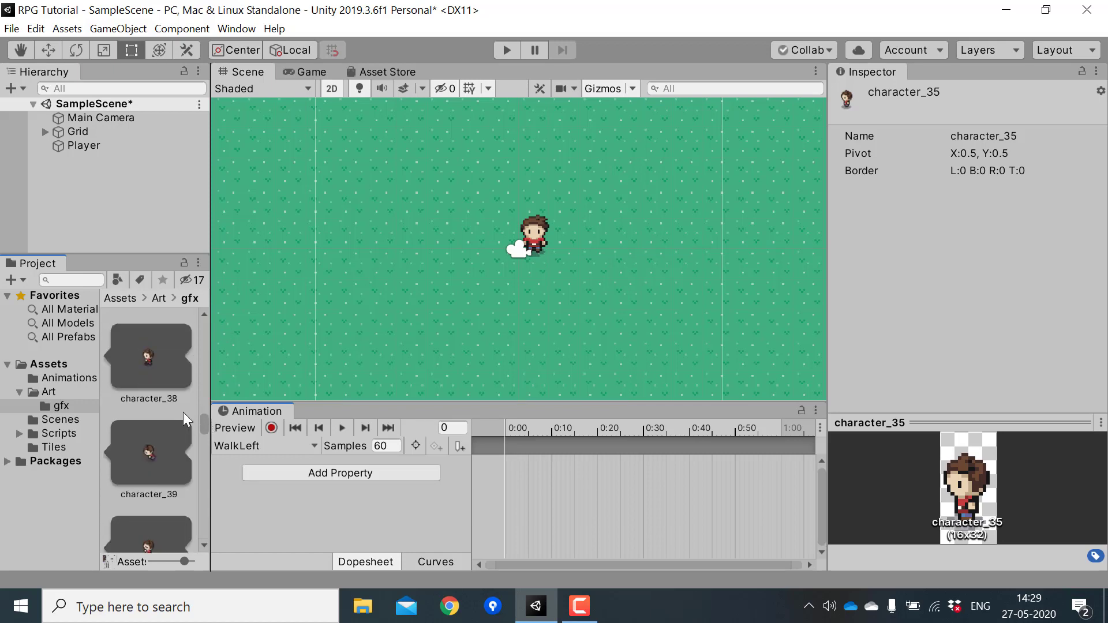
{"action": "left_click", "coordinate": [155, 382], "text": "shift"}
{"action": "scroll", "coordinate": [137, 354], "scroll_direction": "up", "scroll_amount": 2}
{"action": "left_click_drag", "start_coordinate": [136, 353], "coordinate": [524, 468]}
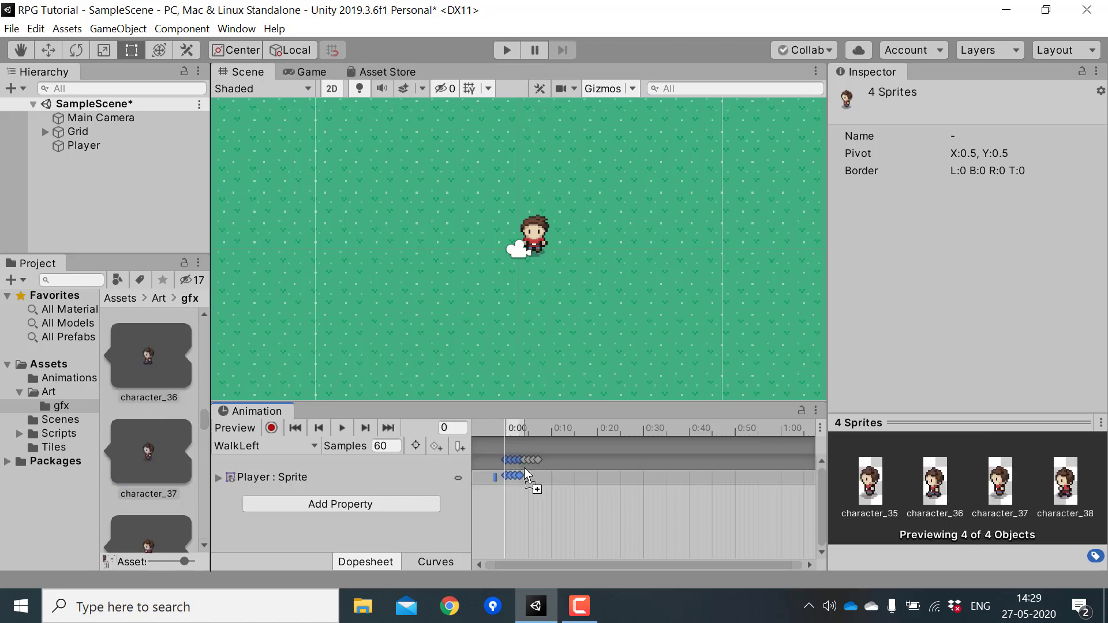
Set the WalkLeft clip's sample rate to 6 and preview the animation.
{"action": "left_click", "coordinate": [392, 450]}
{"action": "type", "text": "6"}
{"action": "key", "text": "Return"}
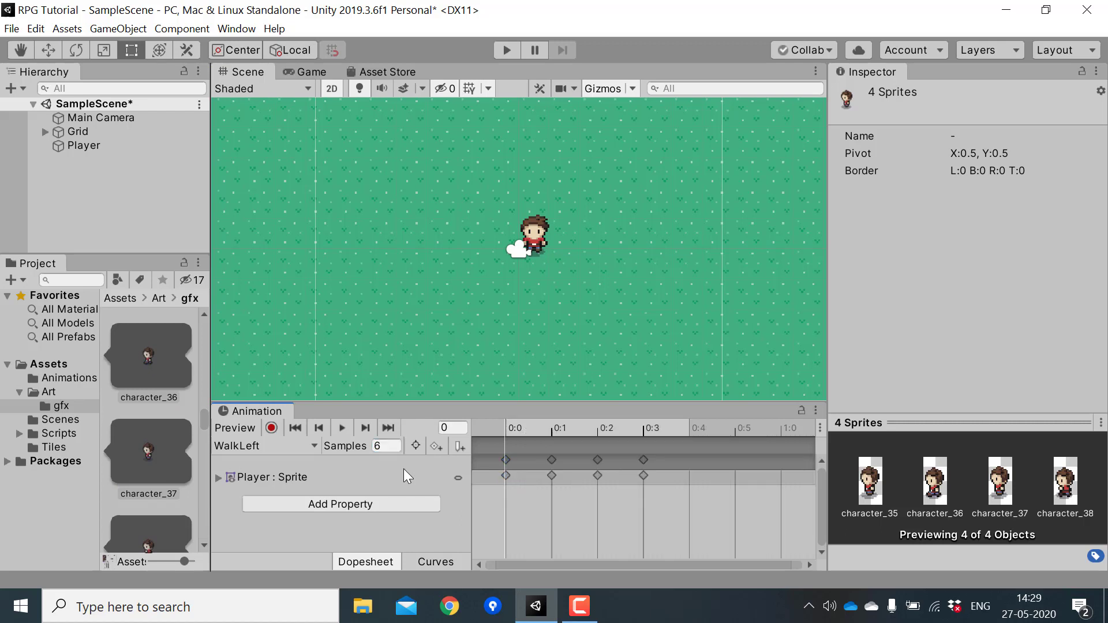
{"action": "left_click", "coordinate": [341, 427]}
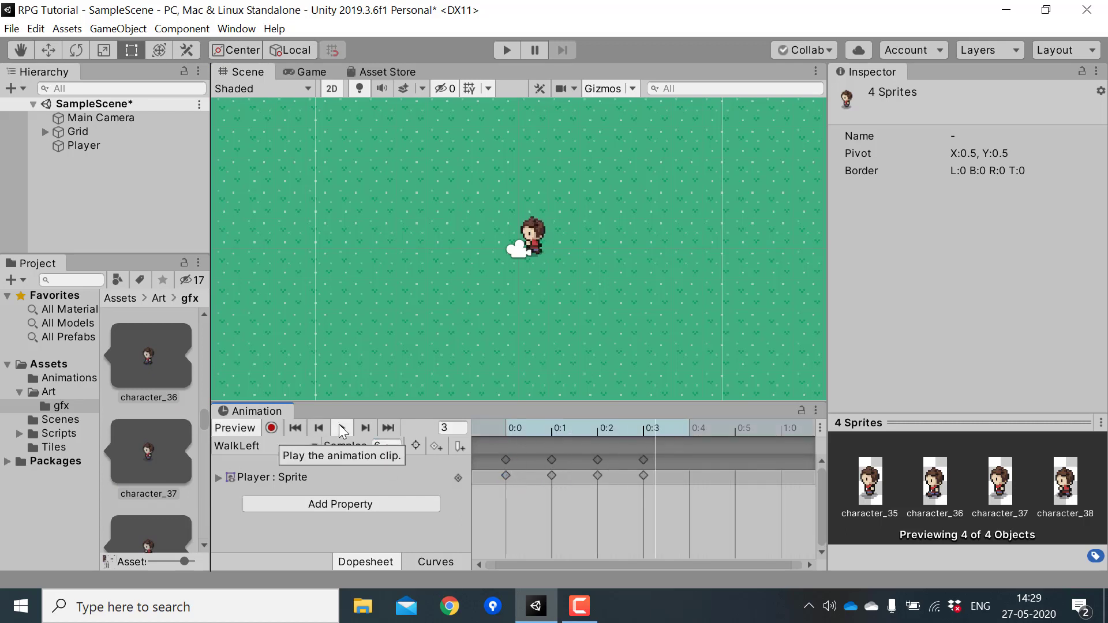
{"action": "left_click", "coordinate": [341, 429]}
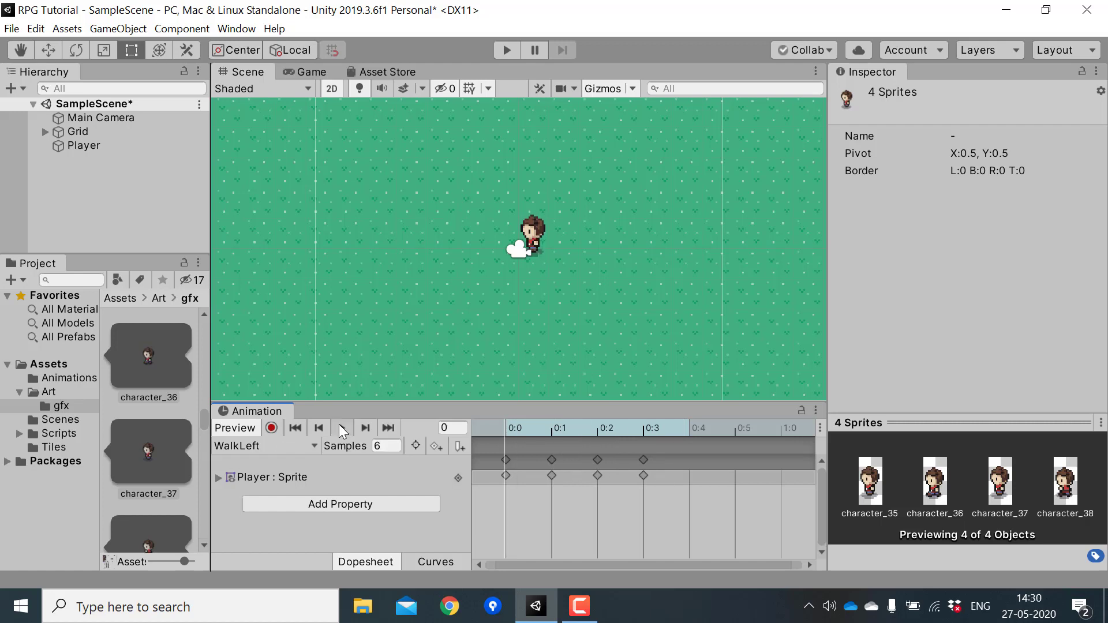
Switch the editor to the Default layout and open the Animations folder.
{"action": "left_click", "coordinate": [178, 204]}
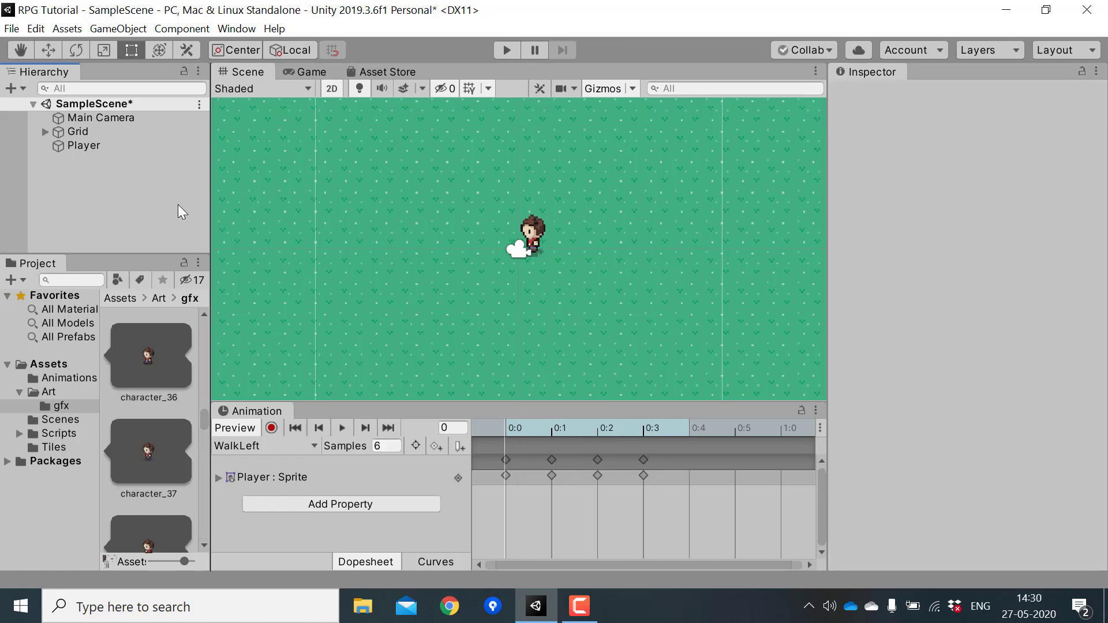
{"action": "left_click", "coordinate": [234, 30]}
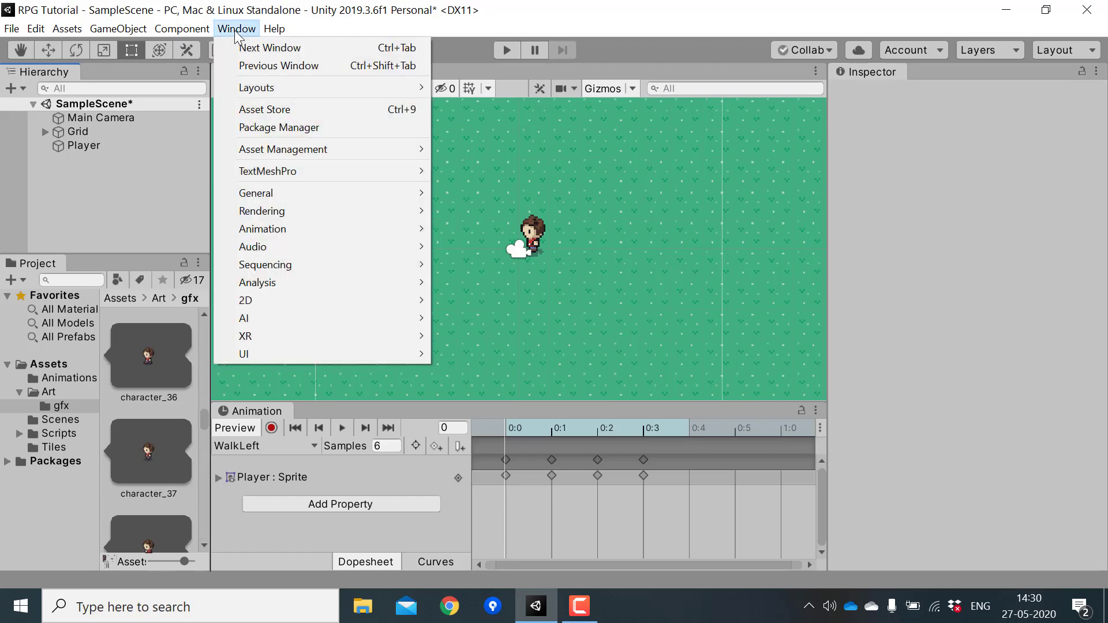
{"action": "mouse_move", "coordinate": [300, 93]}
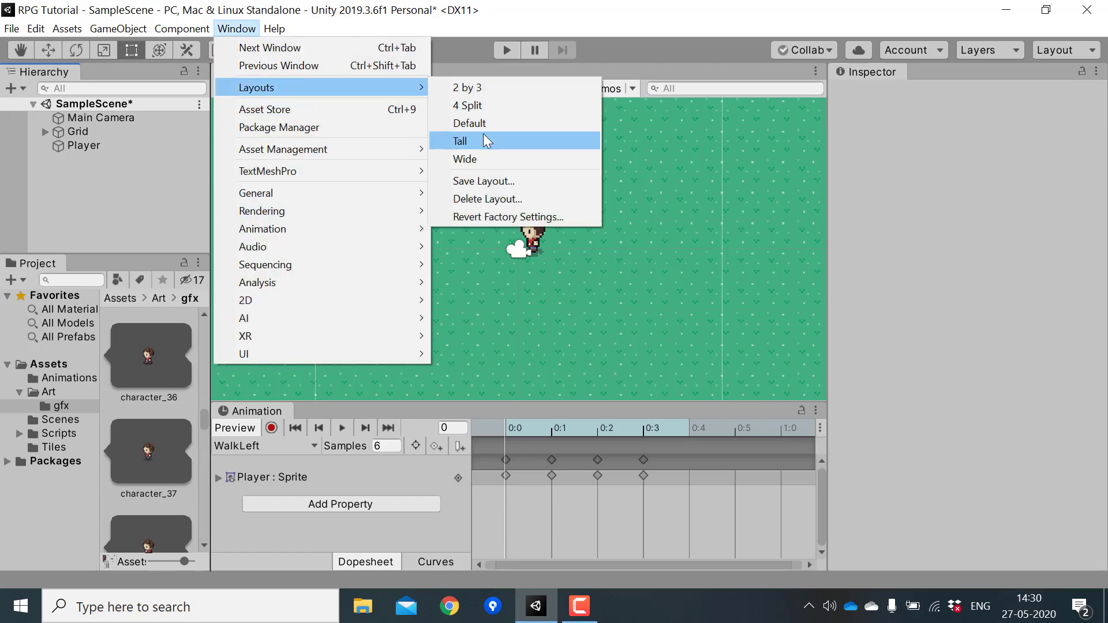
{"action": "left_click", "coordinate": [483, 123]}
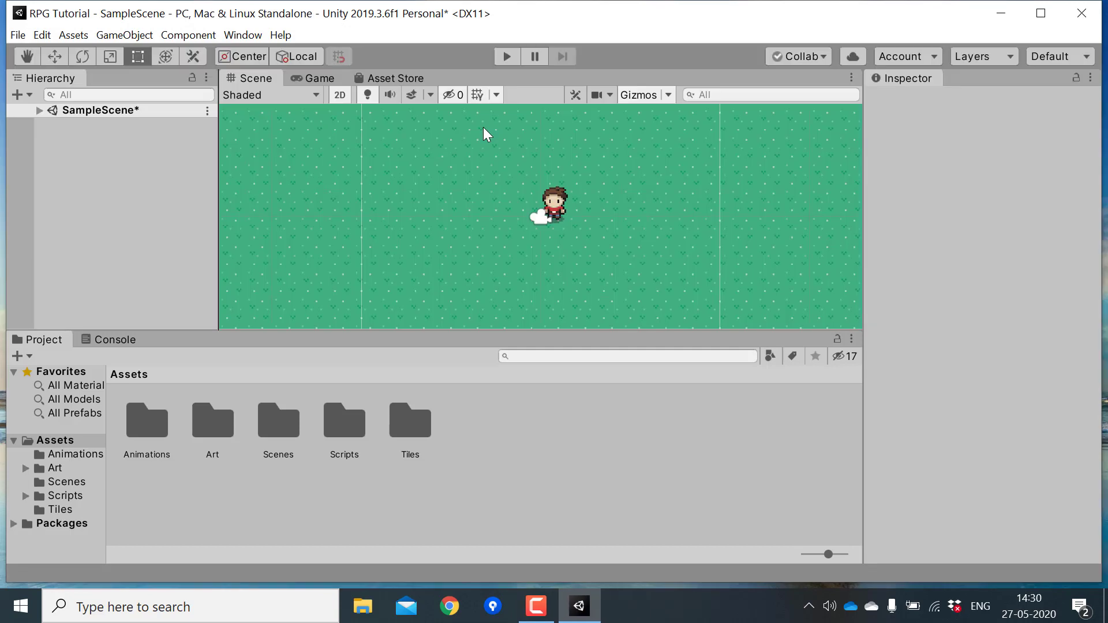
{"action": "double_click", "coordinate": [142, 438]}
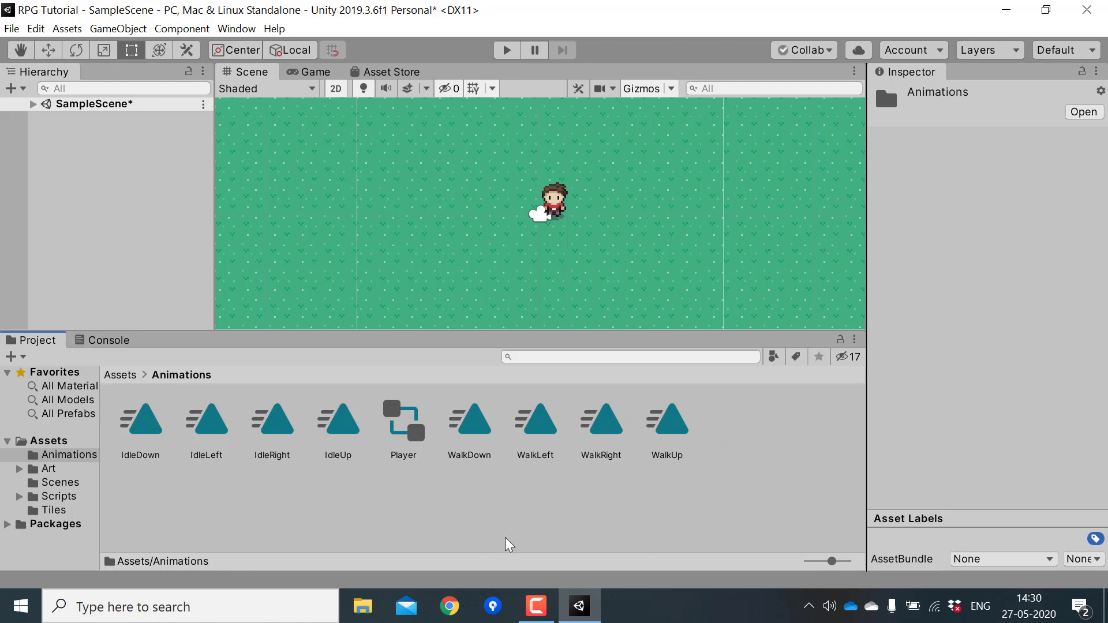
Open the Player animator controller used by the Player object's Animator component and enlarge the state graph area.
{"action": "left_click", "coordinate": [406, 429]}
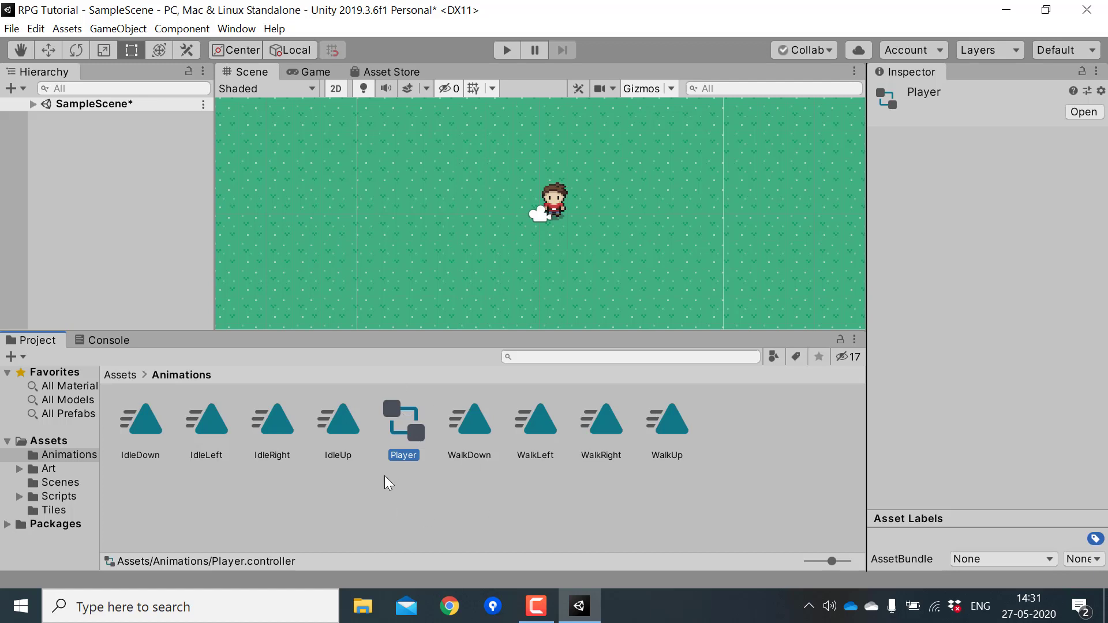
{"action": "left_click", "coordinate": [33, 104]}
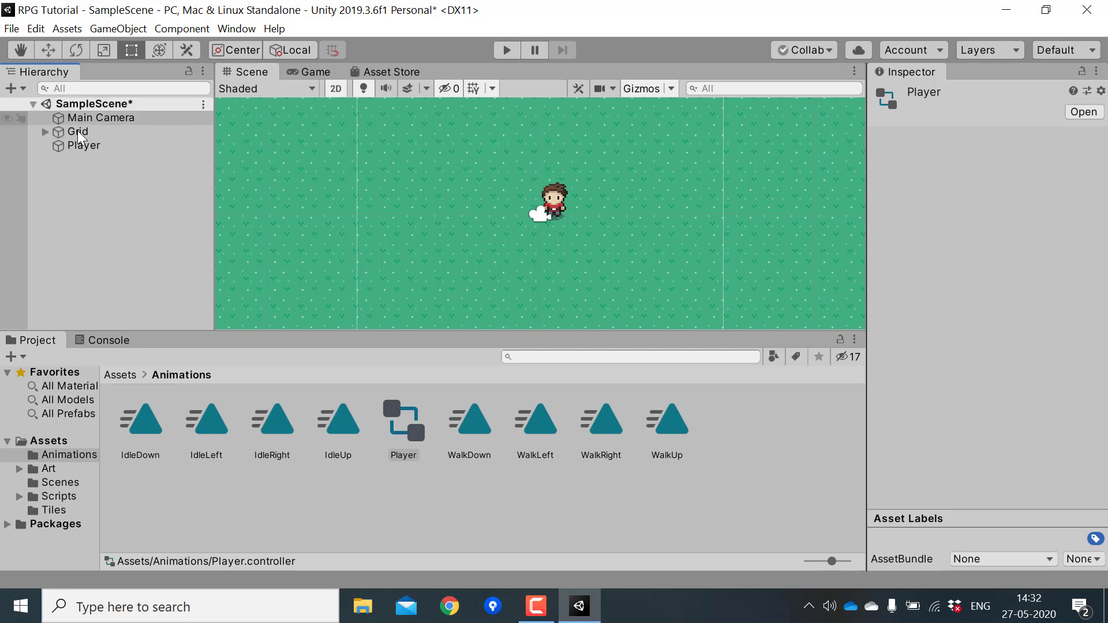
{"action": "left_click", "coordinate": [82, 147]}
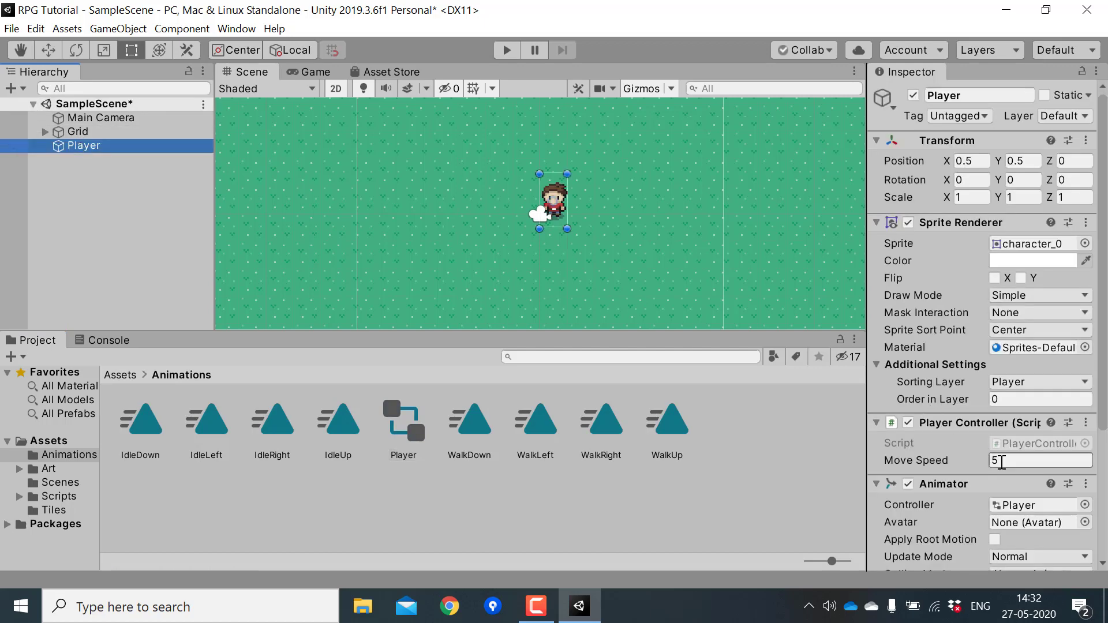
{"action": "scroll", "coordinate": [992, 455], "scroll_direction": "down", "scroll_amount": 3}
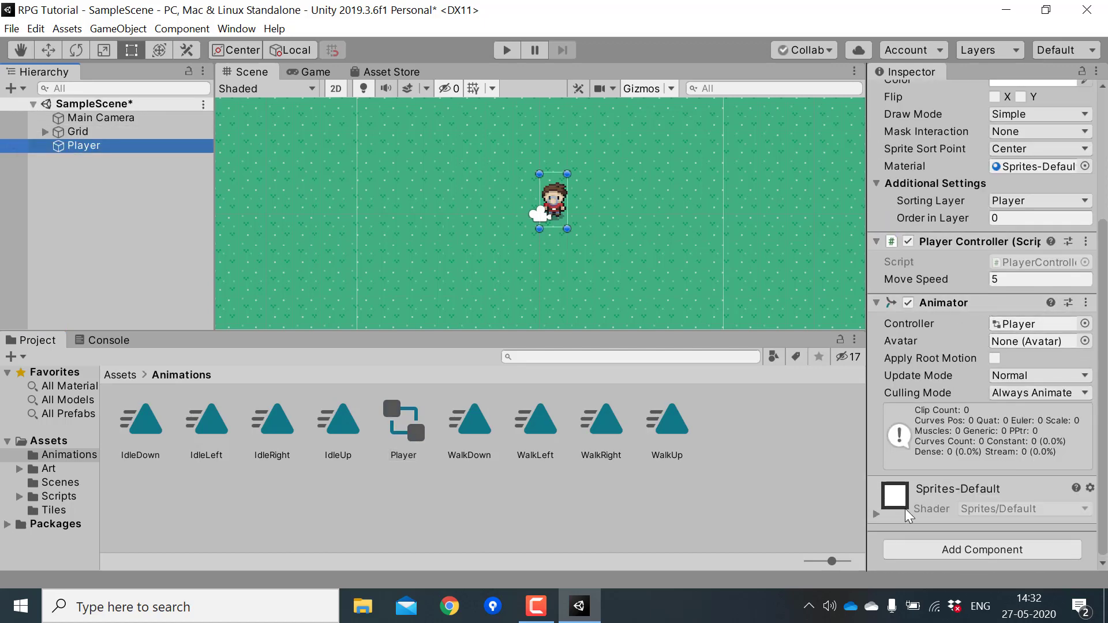
{"action": "left_click", "coordinate": [1018, 325]}
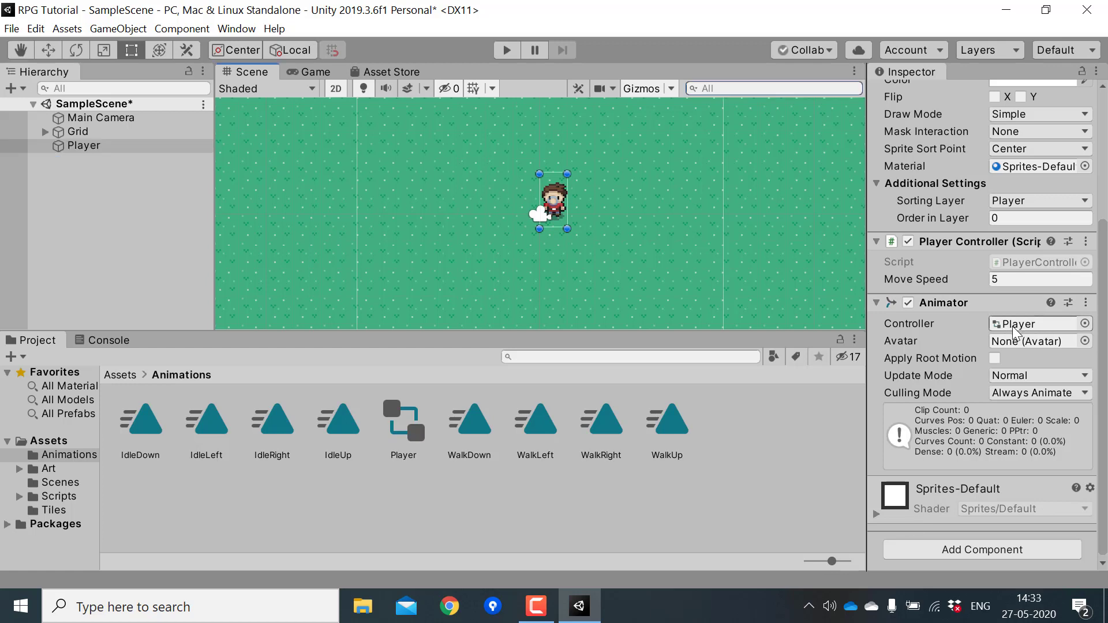
{"action": "double_click", "coordinate": [1014, 332]}
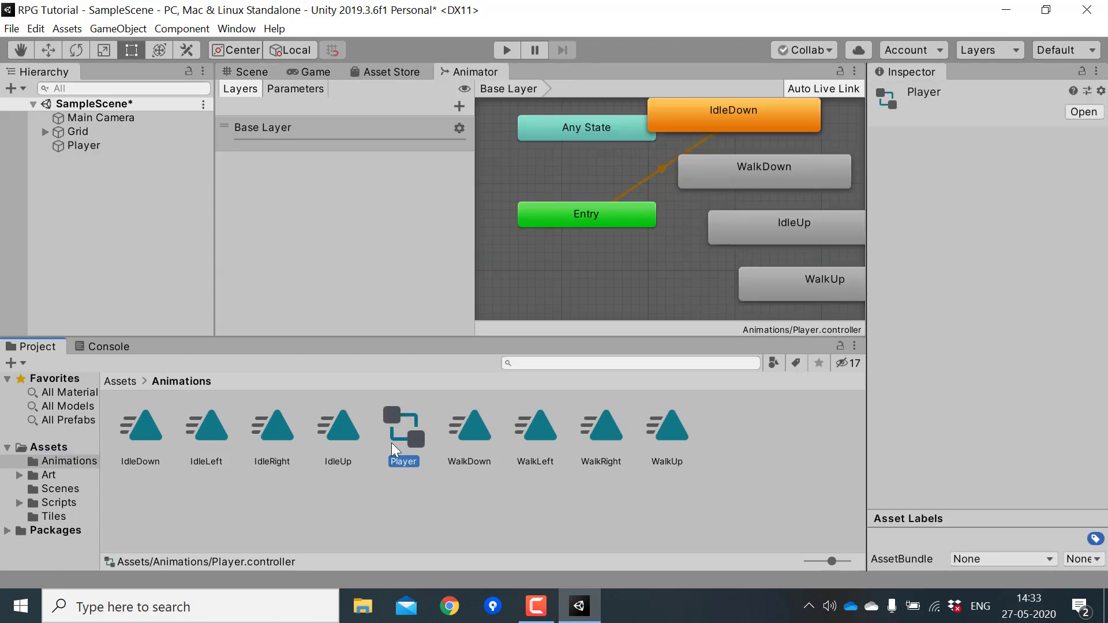
{"action": "left_click_drag", "start_coordinate": [474, 200], "coordinate": [350, 201]}
Delete all the idle and walk animation states from the Base Layer of the Player controller.
{"action": "scroll", "coordinate": [550, 210], "scroll_direction": "down", "scroll_amount": 5}
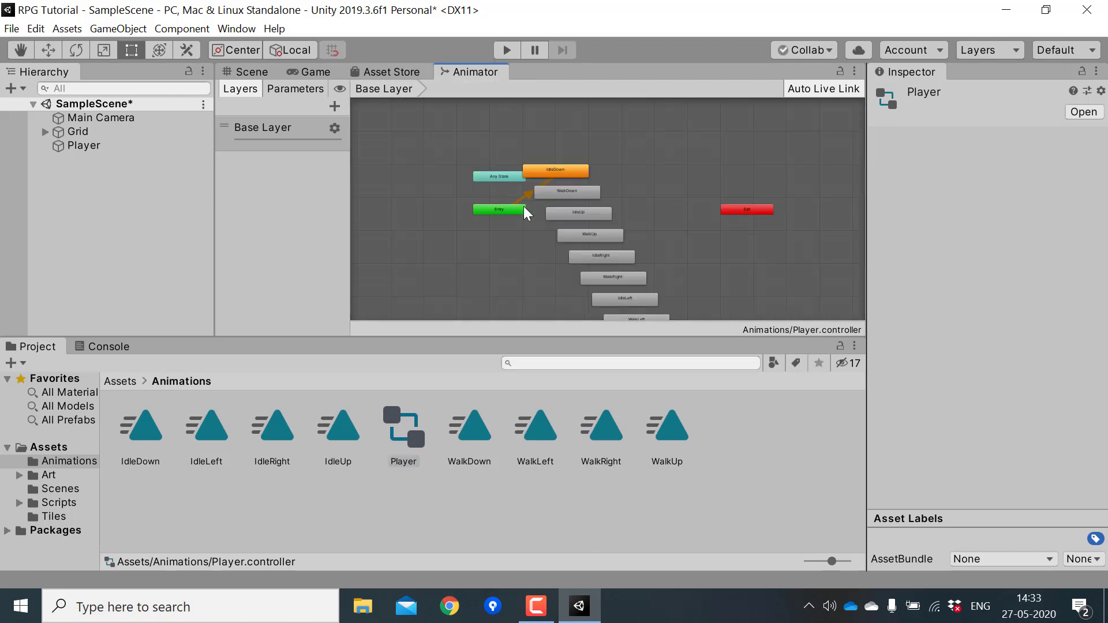
{"action": "scroll", "coordinate": [680, 253], "scroll_direction": "up", "scroll_amount": 5}
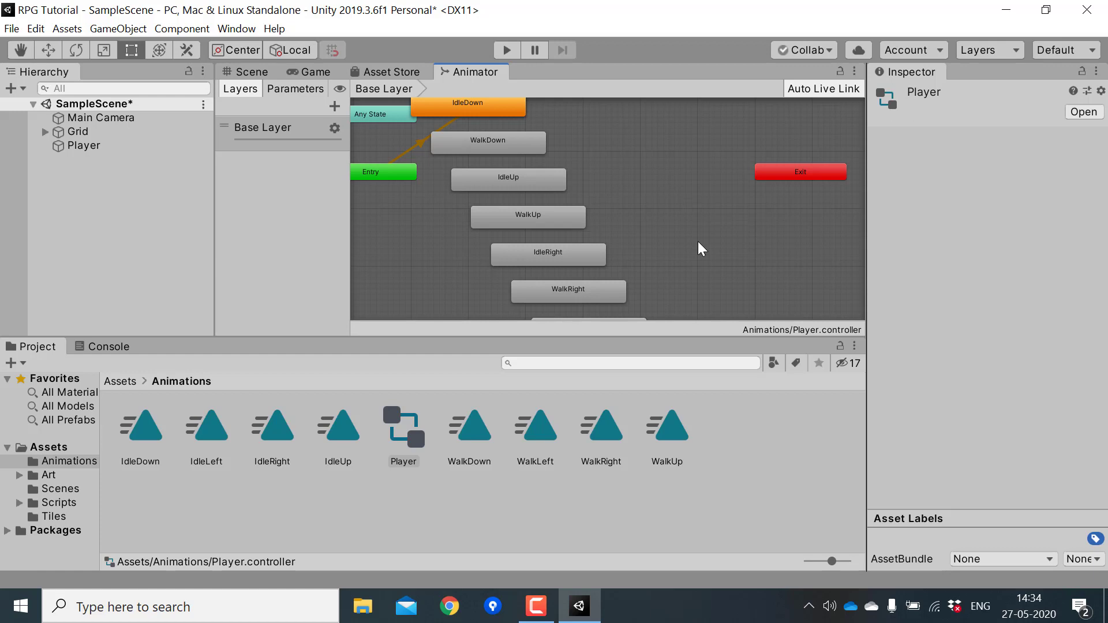
{"action": "scroll", "coordinate": [606, 217], "scroll_direction": "down", "scroll_amount": 3}
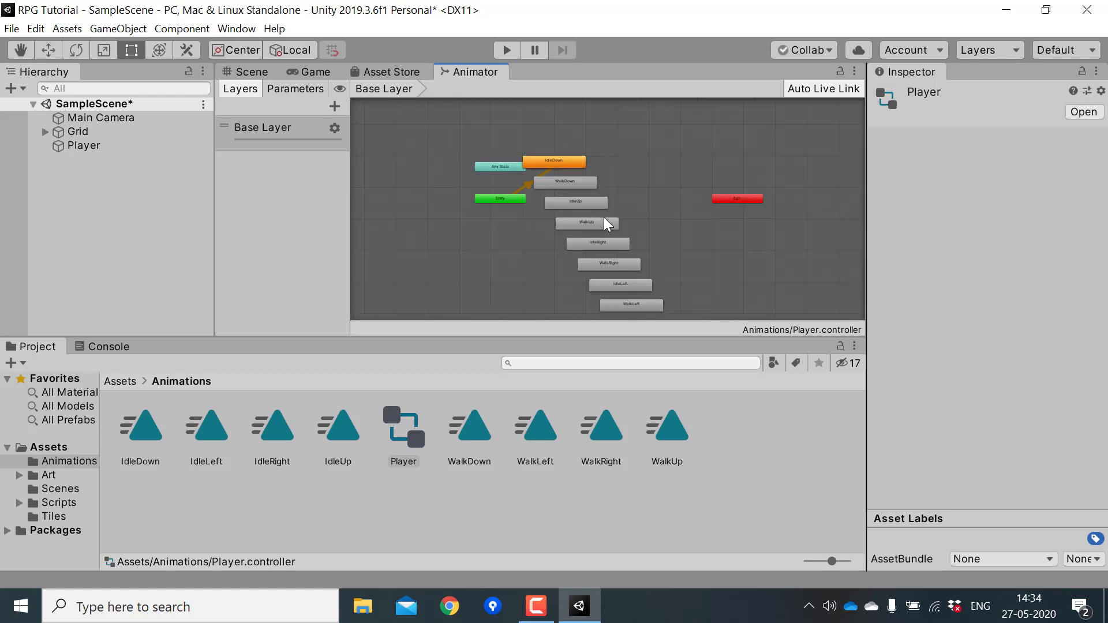
{"action": "right_click", "coordinate": [590, 323]}
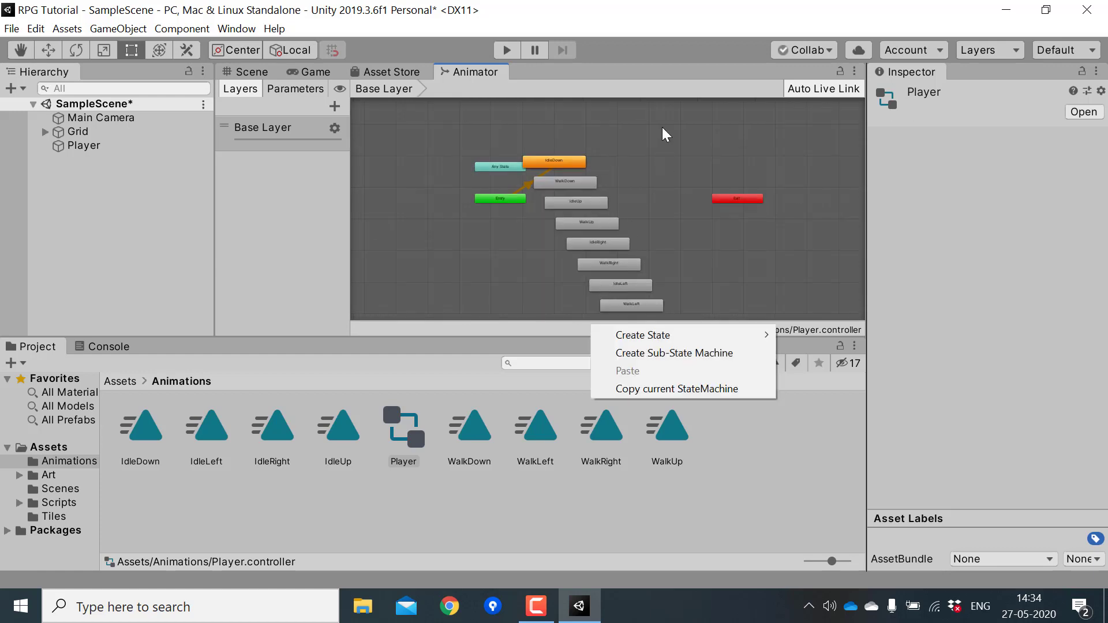
{"action": "left_click", "coordinate": [664, 144]}
{"action": "left_click_drag", "start_coordinate": [650, 144], "coordinate": [545, 338]}
{"action": "key", "text": "Delete"}
{"action": "scroll", "coordinate": [652, 183], "scroll_direction": "up", "scroll_amount": 3}
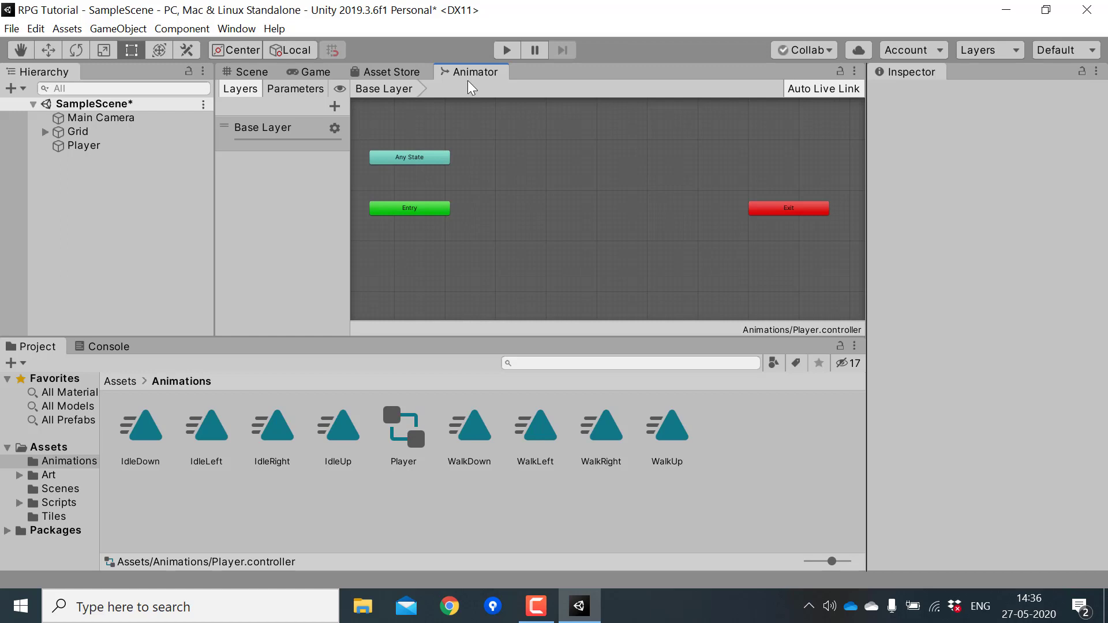
Add two float parameters named moveX and moveY to the Player animator controller.
{"action": "left_click", "coordinate": [272, 88]}
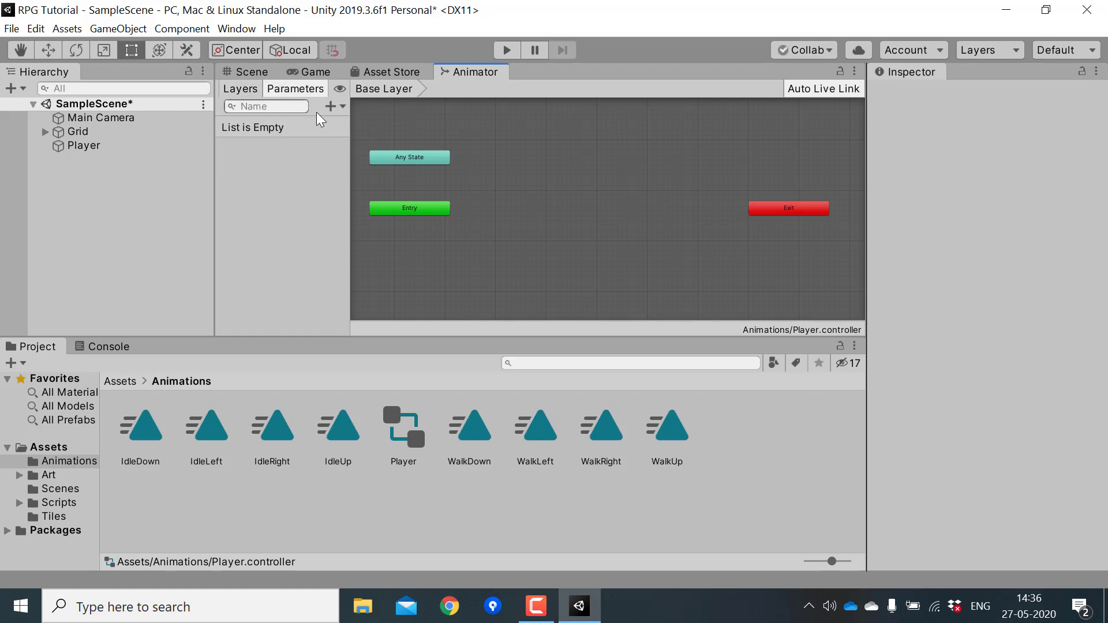
{"action": "left_click", "coordinate": [332, 106]}
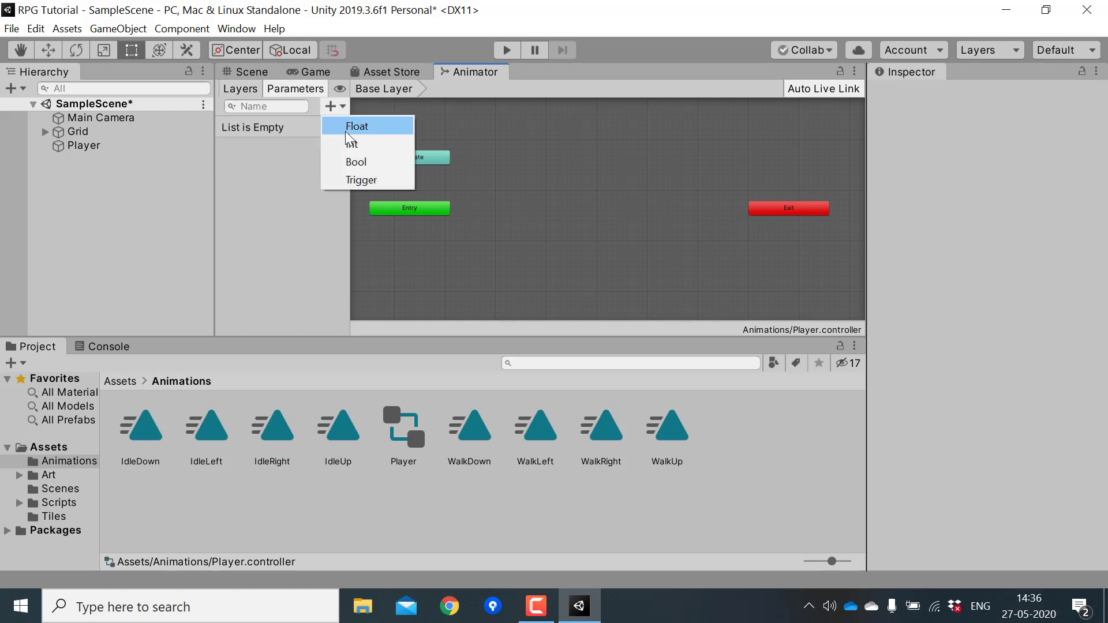
{"action": "left_click", "coordinate": [345, 130]}
{"action": "type", "text": "moveX"}
{"action": "key", "text": "Return"}
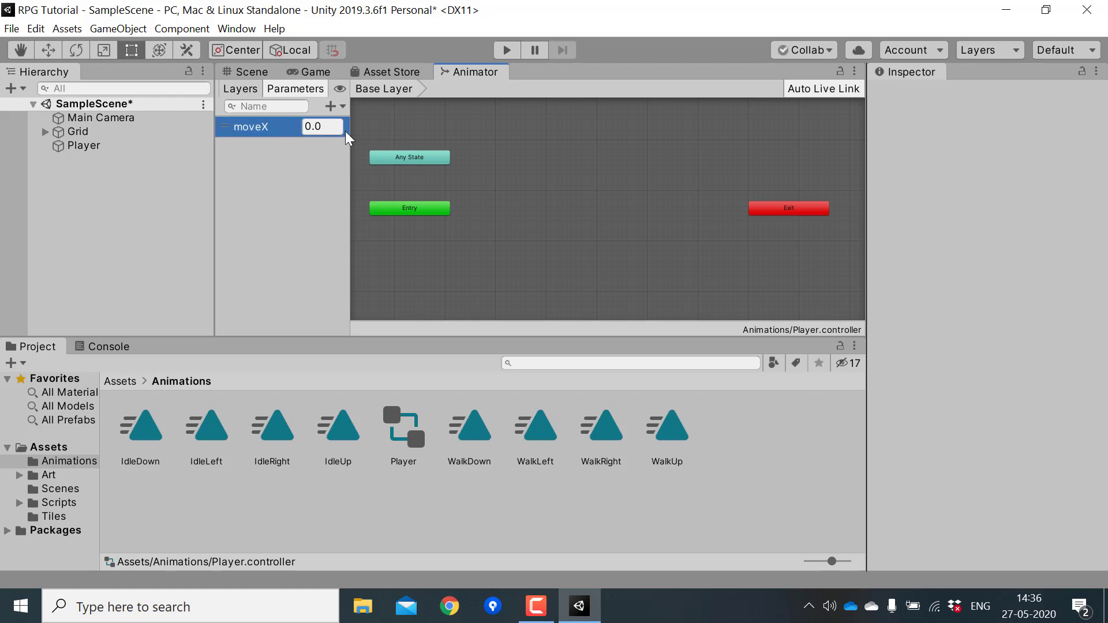
{"action": "left_click", "coordinate": [332, 105]}
{"action": "left_click", "coordinate": [355, 126]}
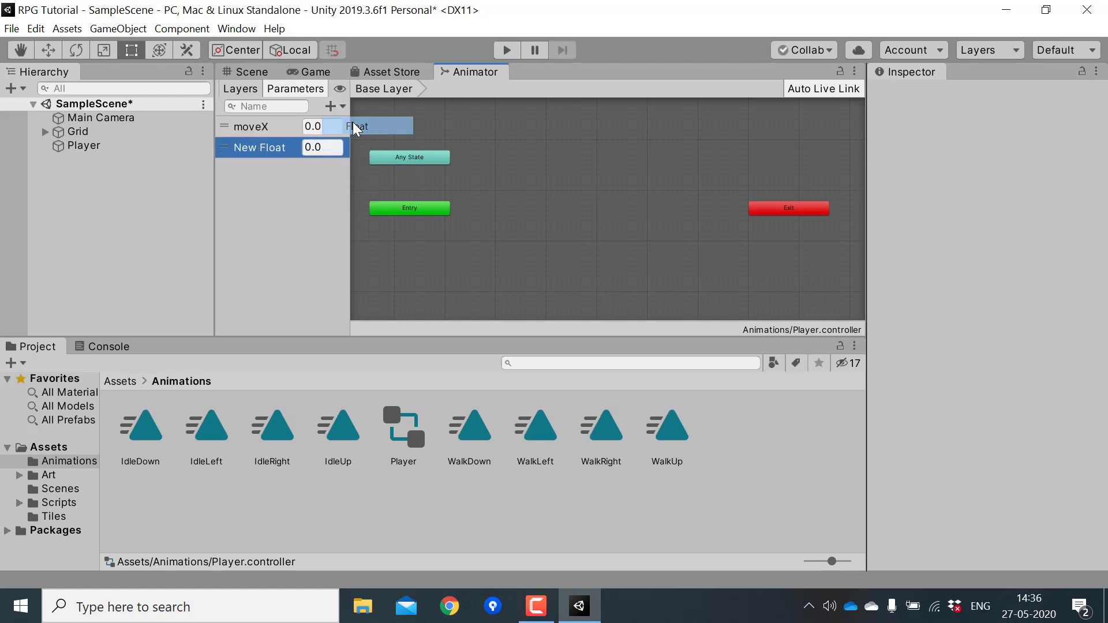
{"action": "type", "text": "moveY"}
{"action": "key", "text": "Return"}
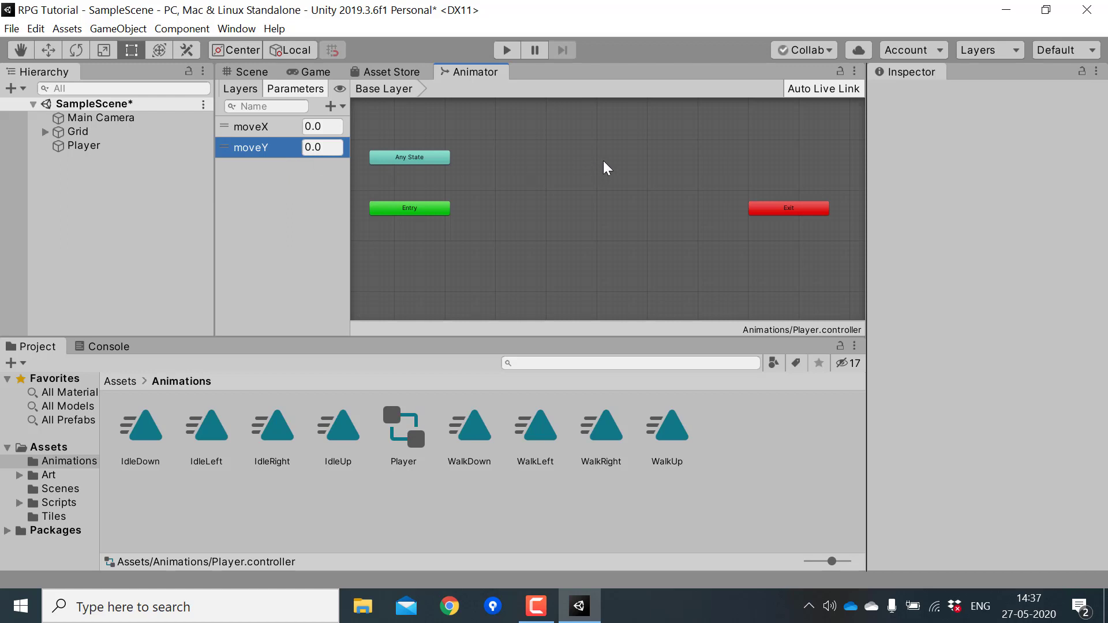
Create a state from a new blend tree in the Base Layer and name it Idle.
{"action": "left_click", "coordinate": [556, 173]}
{"action": "right_click", "coordinate": [573, 150]}
{"action": "mouse_move", "coordinate": [600, 164]}
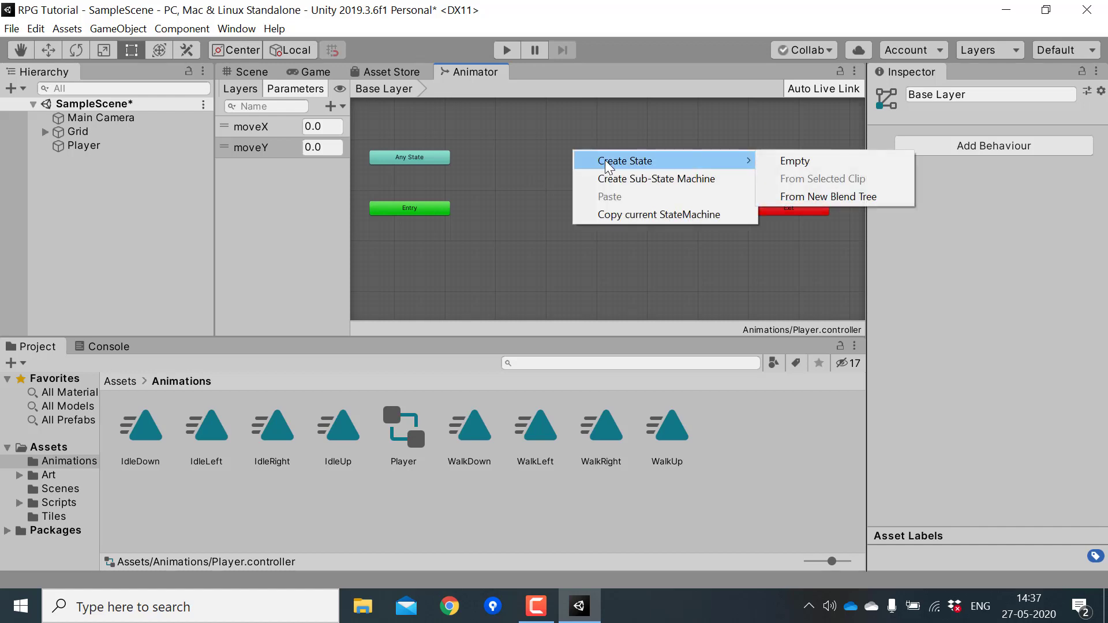
{"action": "left_click", "coordinate": [797, 196]}
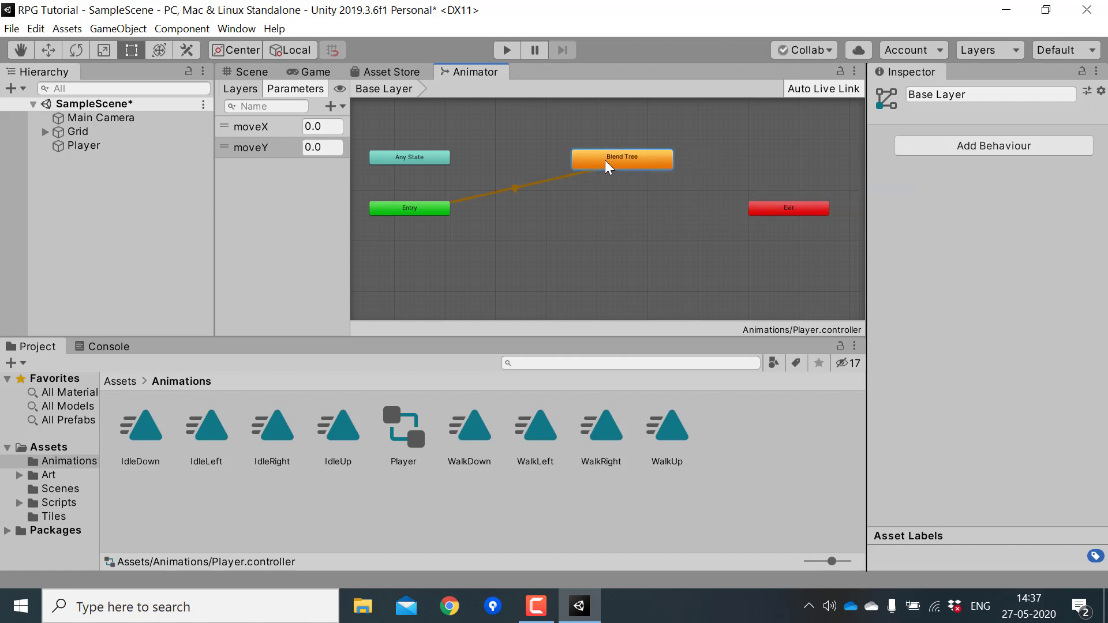
{"action": "left_click_drag", "start_coordinate": [614, 160], "coordinate": [599, 161]}
{"action": "left_click", "coordinate": [938, 95]}
{"action": "type", "text": "Idle"}
{"action": "left_click", "coordinate": [625, 214]}
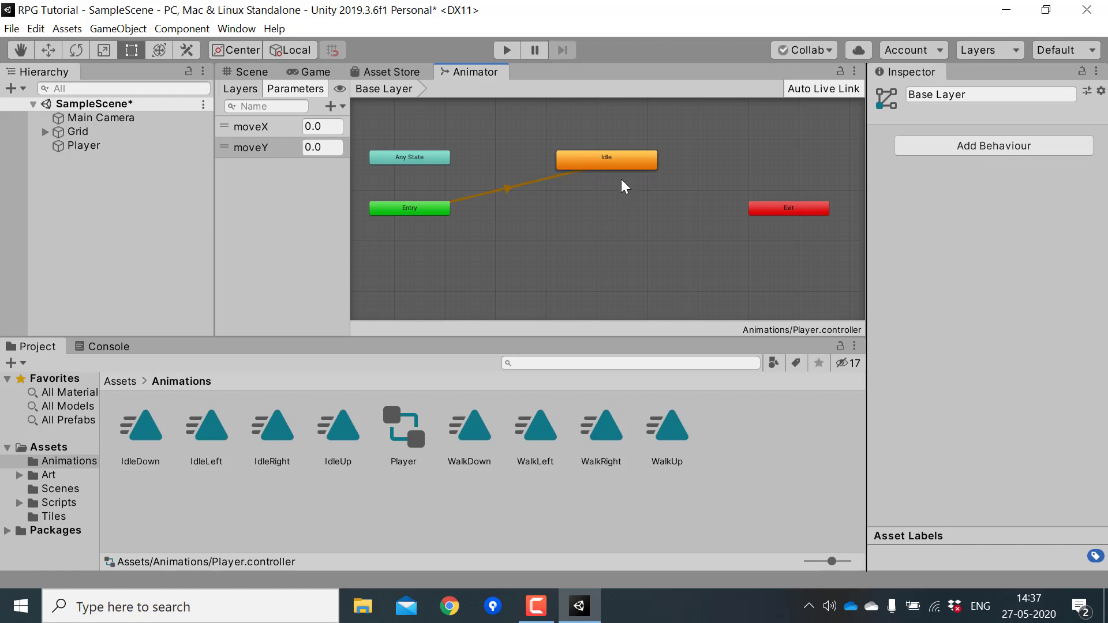
Open the Idle blend tree and set its blend type to 2D Simple Directional with moveX and moveY as parameters.
{"action": "double_click", "coordinate": [611, 154]}
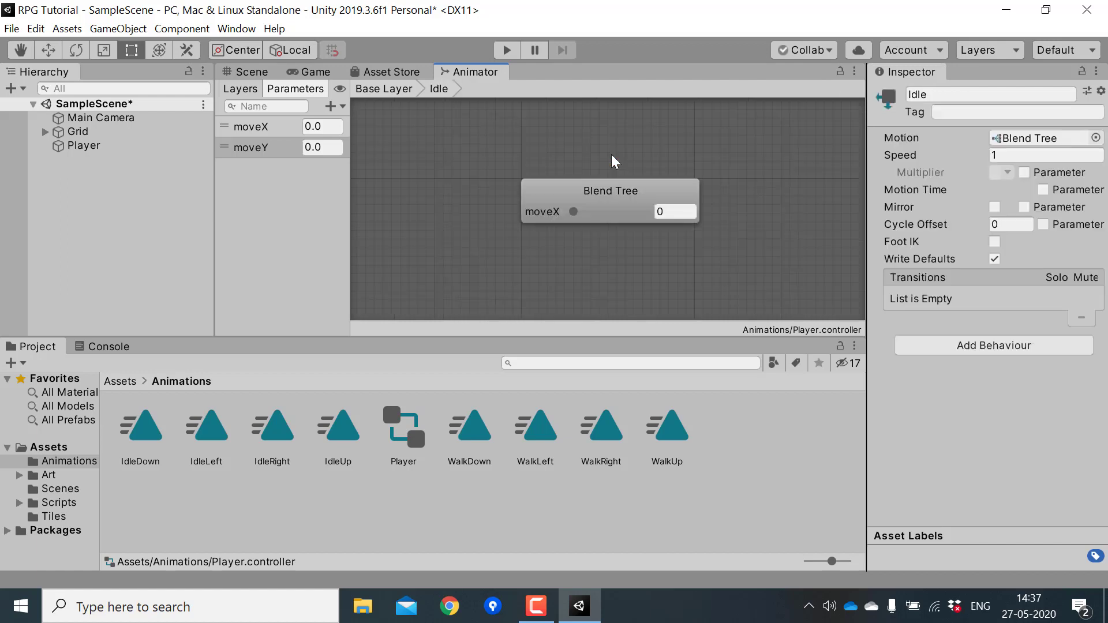
{"action": "left_click", "coordinate": [536, 189]}
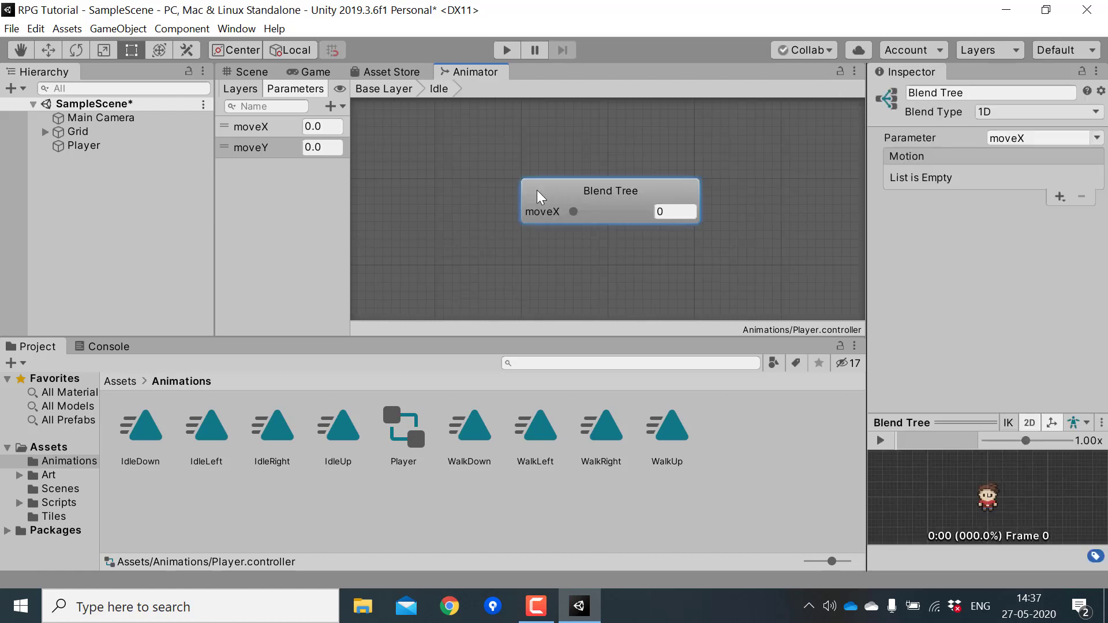
{"action": "left_click", "coordinate": [1036, 110]}
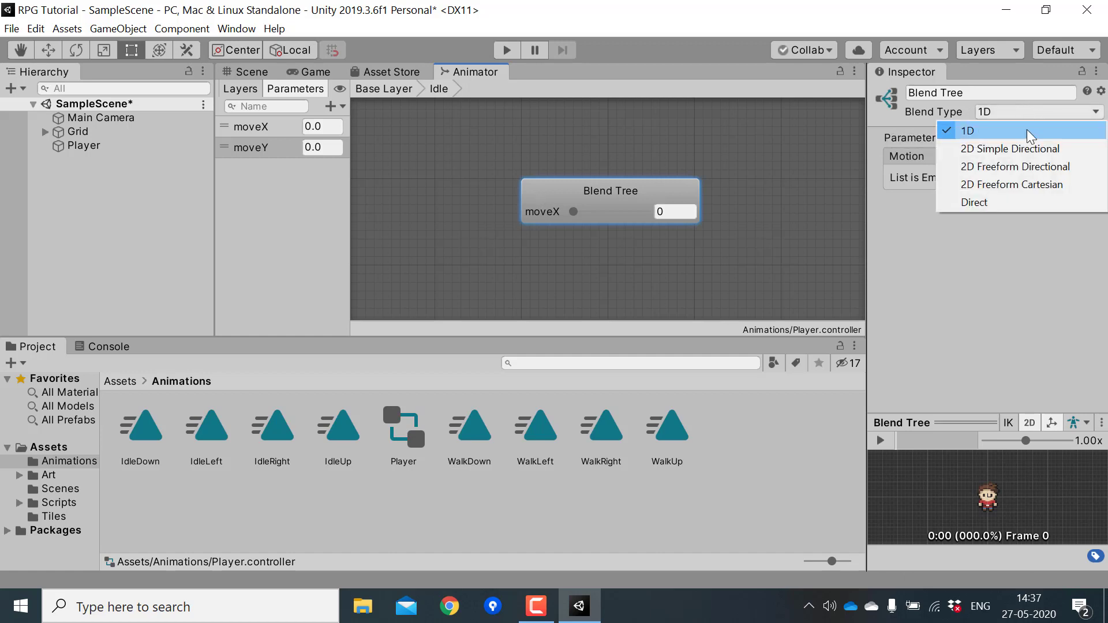
{"action": "left_click", "coordinate": [1017, 151]}
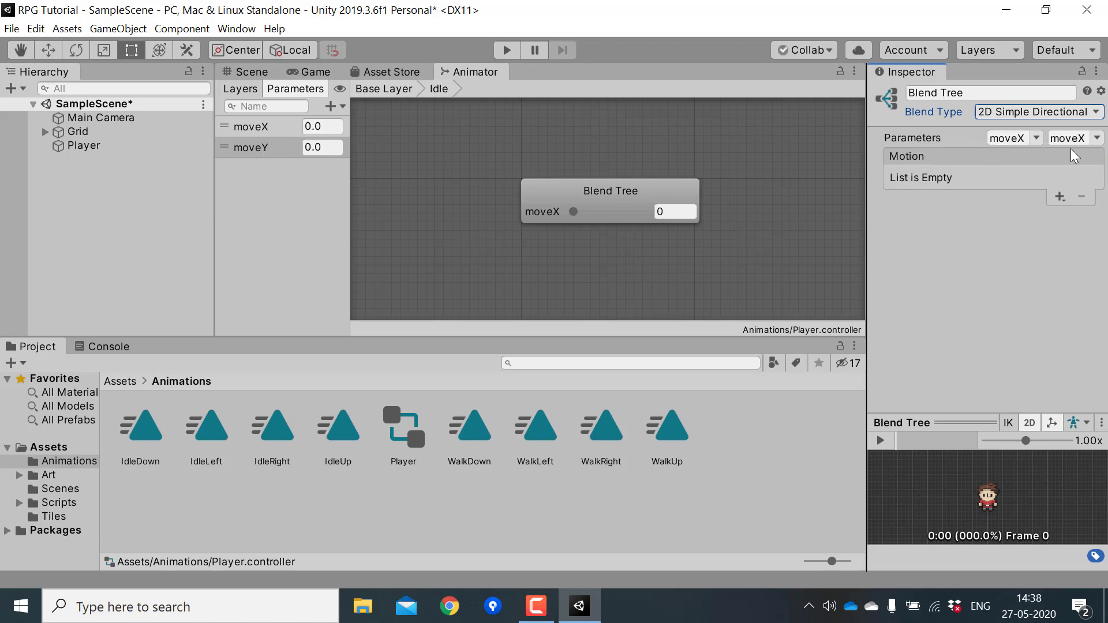
{"action": "left_click", "coordinate": [1096, 138]}
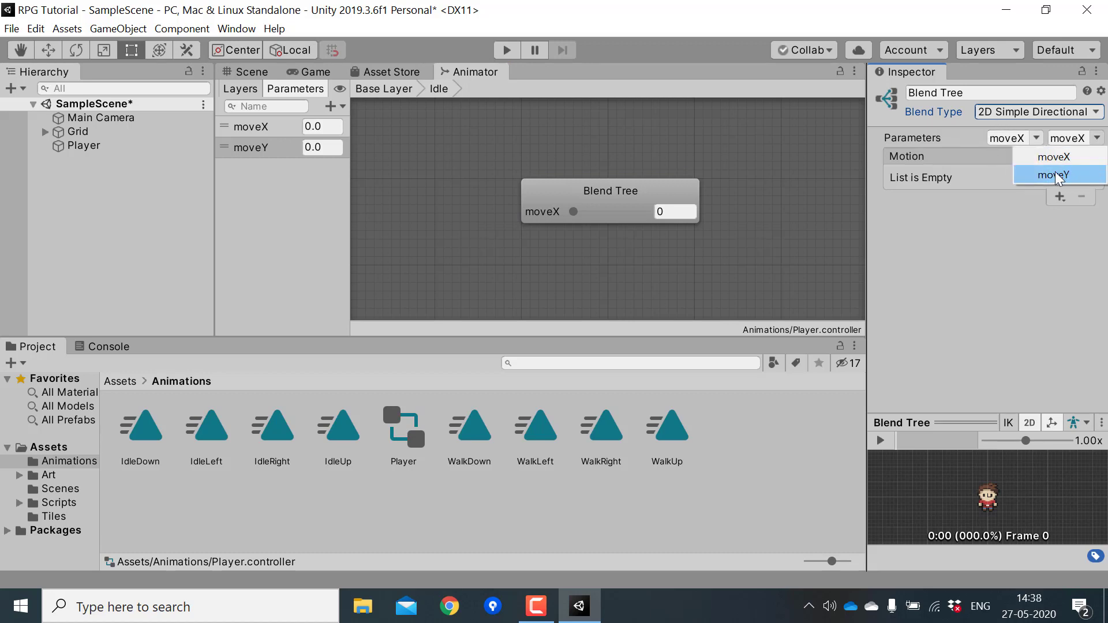
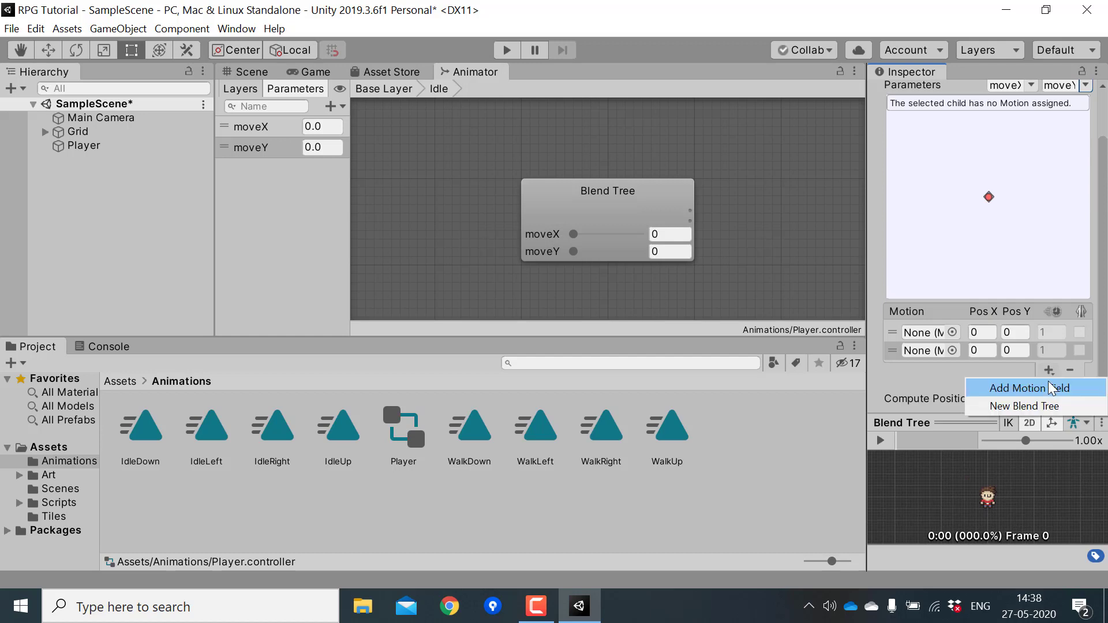
Add empty motion fields to the Idle blend tree until it has four.
{"action": "left_click", "coordinate": [1033, 387]}
{"action": "scroll", "coordinate": [1049, 375], "scroll_direction": "down", "scroll_amount": 1}
{"action": "left_click", "coordinate": [1049, 370]}
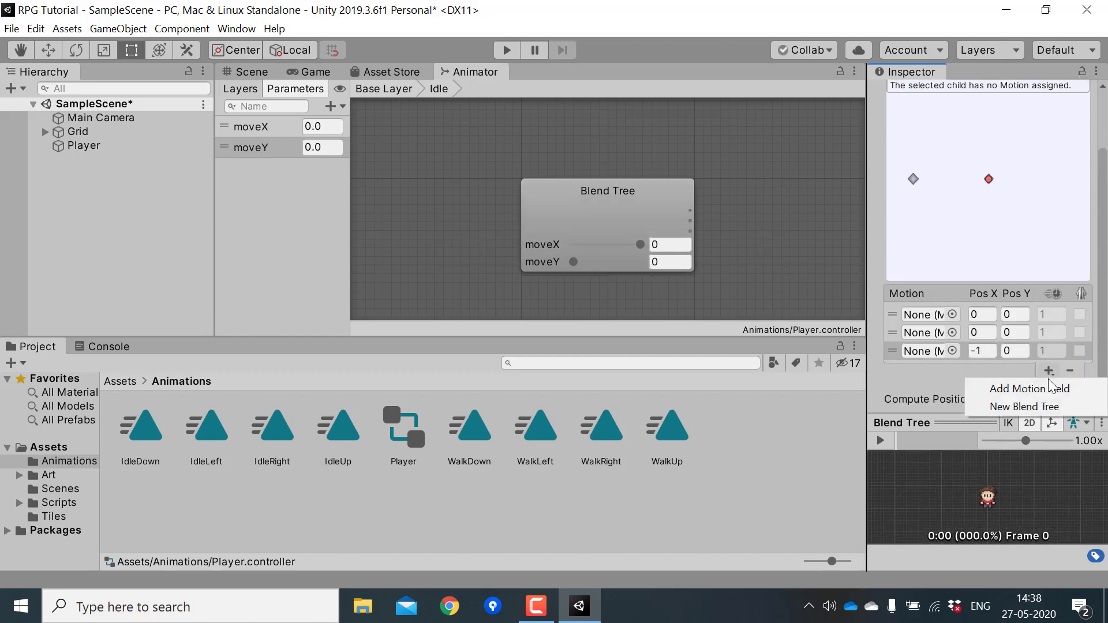
{"action": "left_click", "coordinate": [1024, 386]}
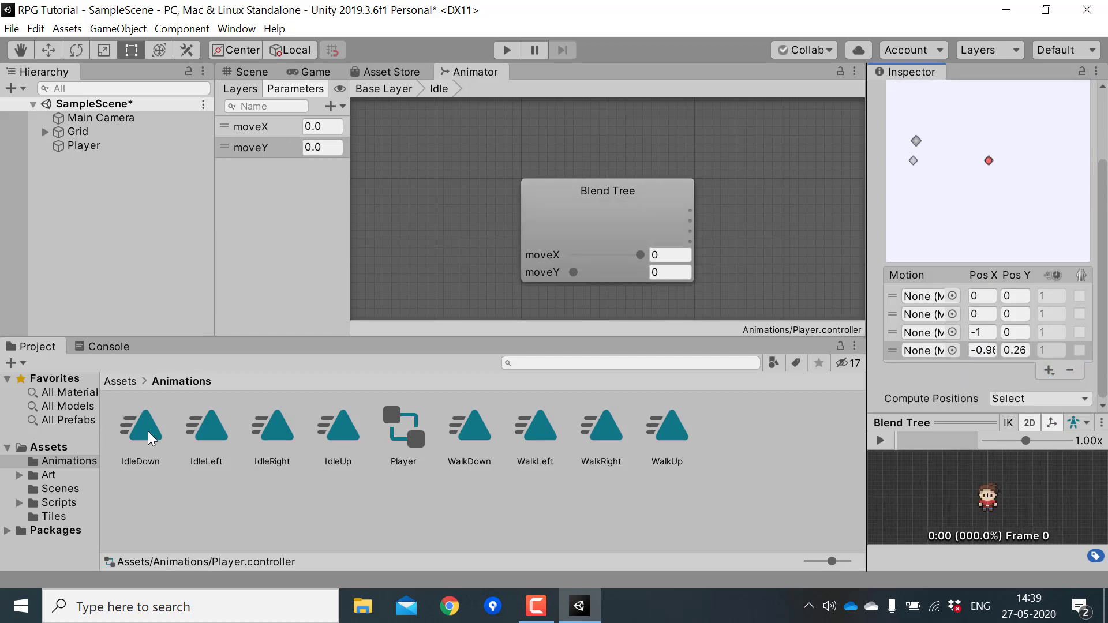
Assign the IdleDown, IdleUp, IdleLeft and IdleRight clips, in that order, to the blend tree's four motion fields.
{"action": "left_click_drag", "start_coordinate": [150, 437], "coordinate": [929, 298]}
{"action": "left_click_drag", "start_coordinate": [339, 427], "coordinate": [929, 315]}
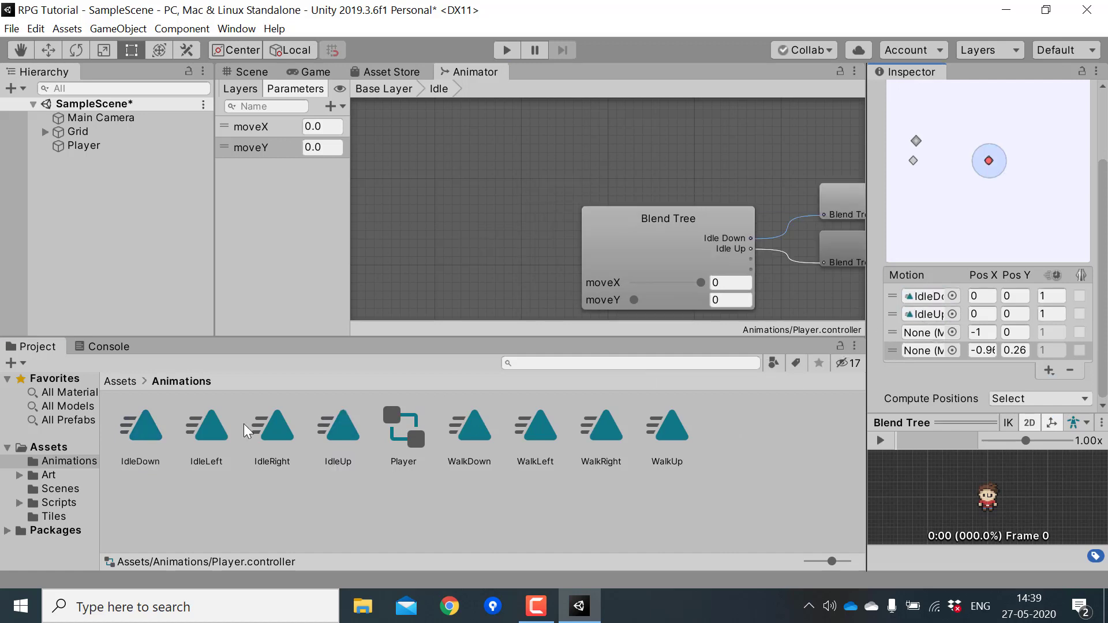
{"action": "left_click_drag", "start_coordinate": [216, 430], "coordinate": [909, 339]}
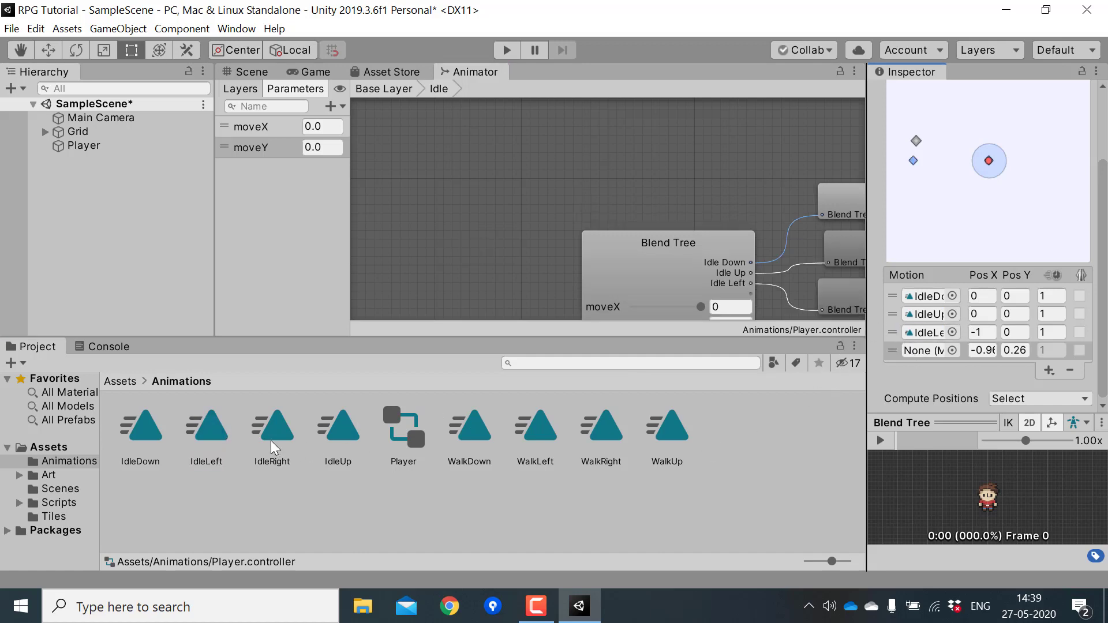
{"action": "left_click_drag", "start_coordinate": [271, 441], "coordinate": [926, 354]}
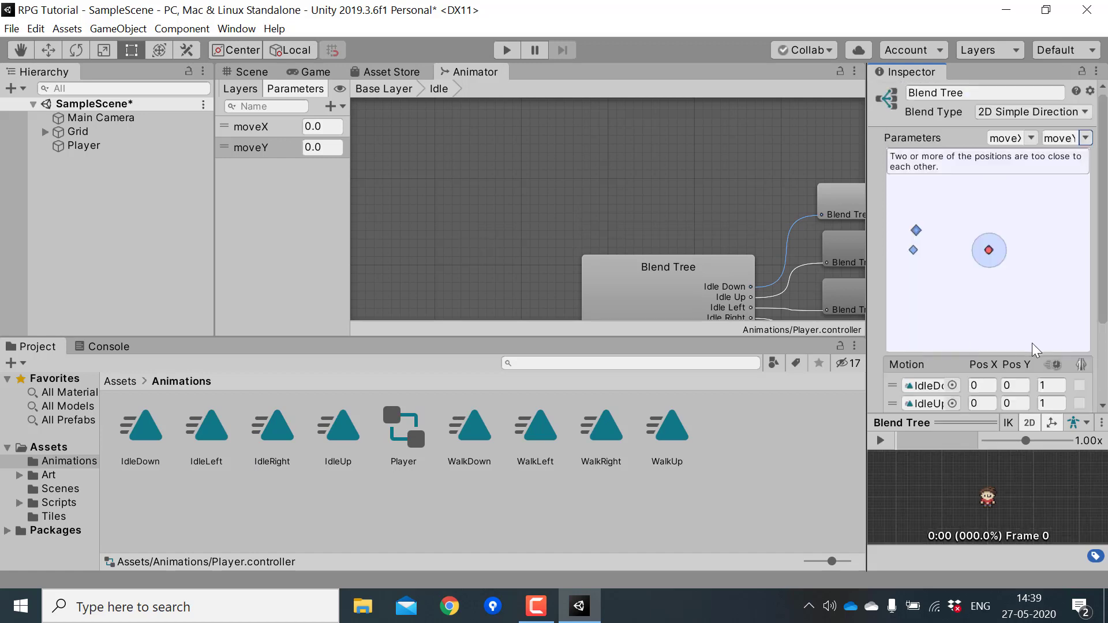
Widen the Inspector and set Pos Y to -1 for IdleDown and 1 for IdleUp, keeping Pos X at 0 for both.
{"action": "scroll", "coordinate": [1037, 350], "scroll_direction": "down", "scroll_amount": 4}
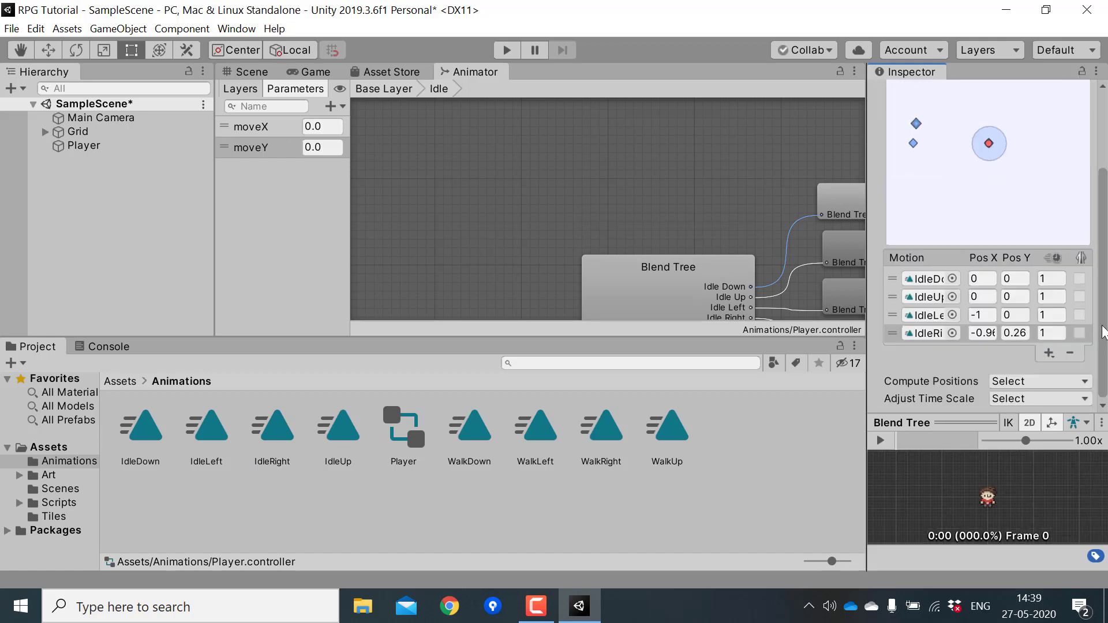
{"action": "scroll", "coordinate": [1072, 311], "scroll_direction": "up", "scroll_amount": 4}
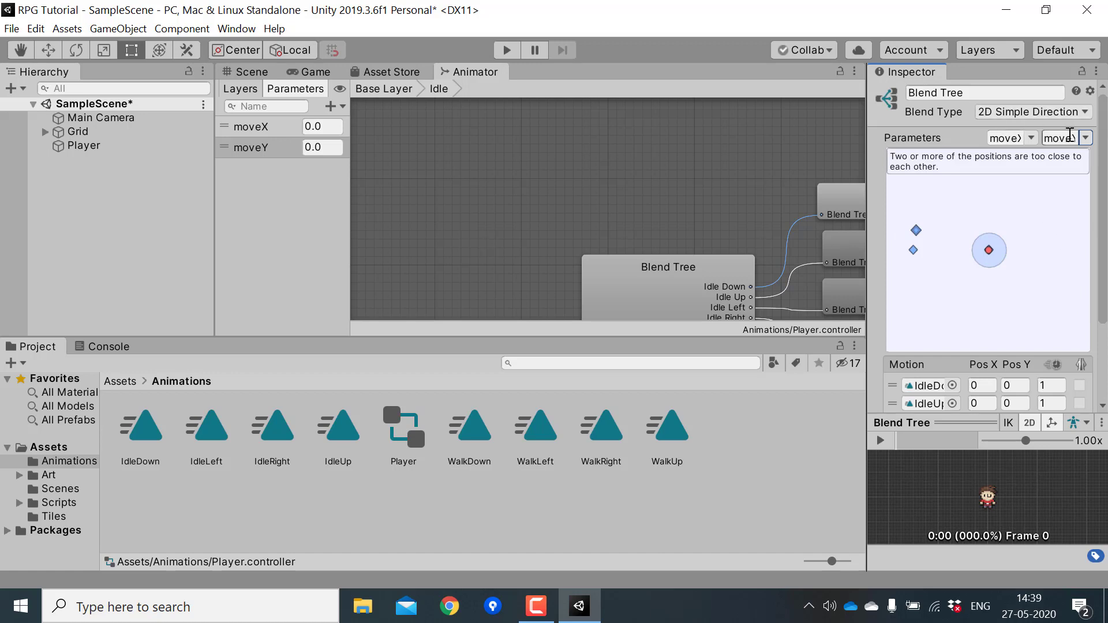
{"action": "scroll", "coordinate": [1027, 260], "scroll_direction": "down", "scroll_amount": 4}
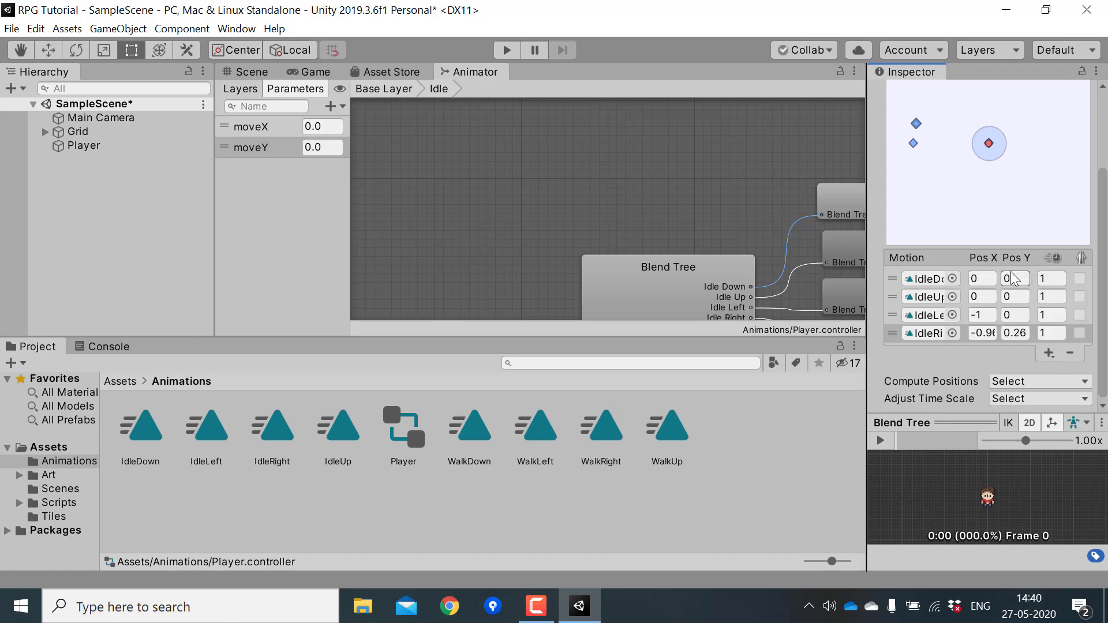
{"action": "left_click_drag", "start_coordinate": [867, 263], "coordinate": [823, 263]}
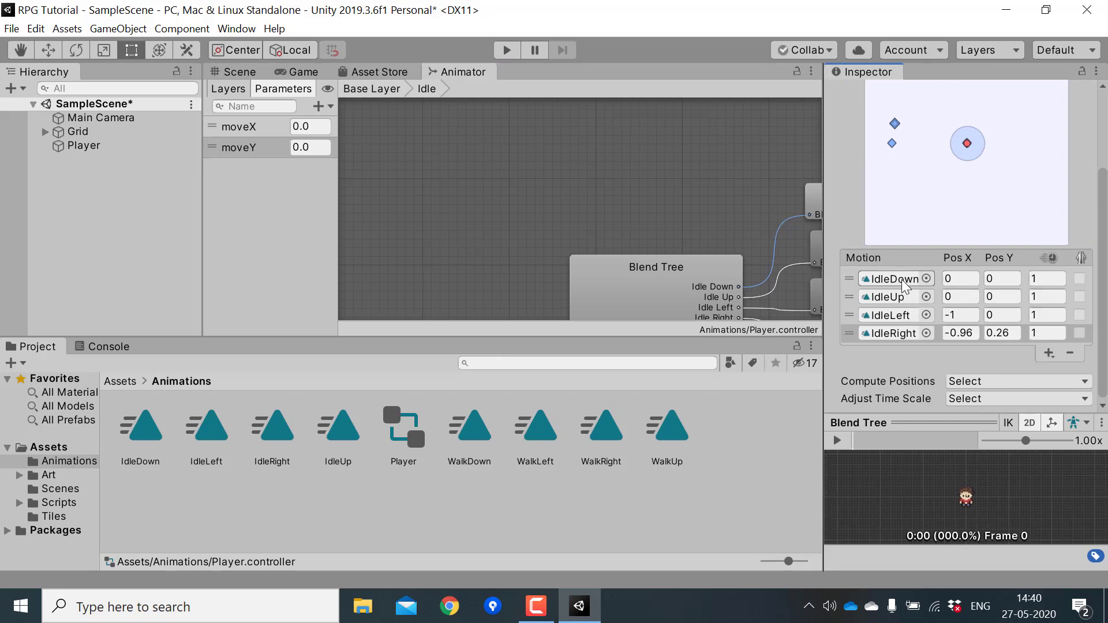
{"action": "left_click", "coordinate": [1002, 280]}
{"action": "key", "text": "BackSpace"}
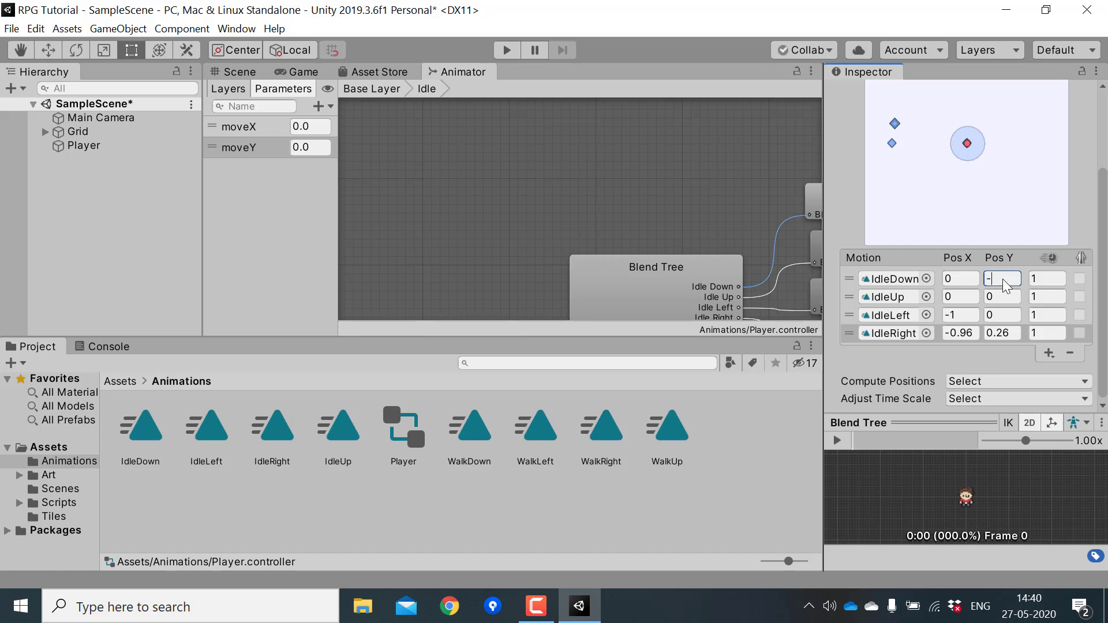
{"action": "left_click", "coordinate": [960, 297]}
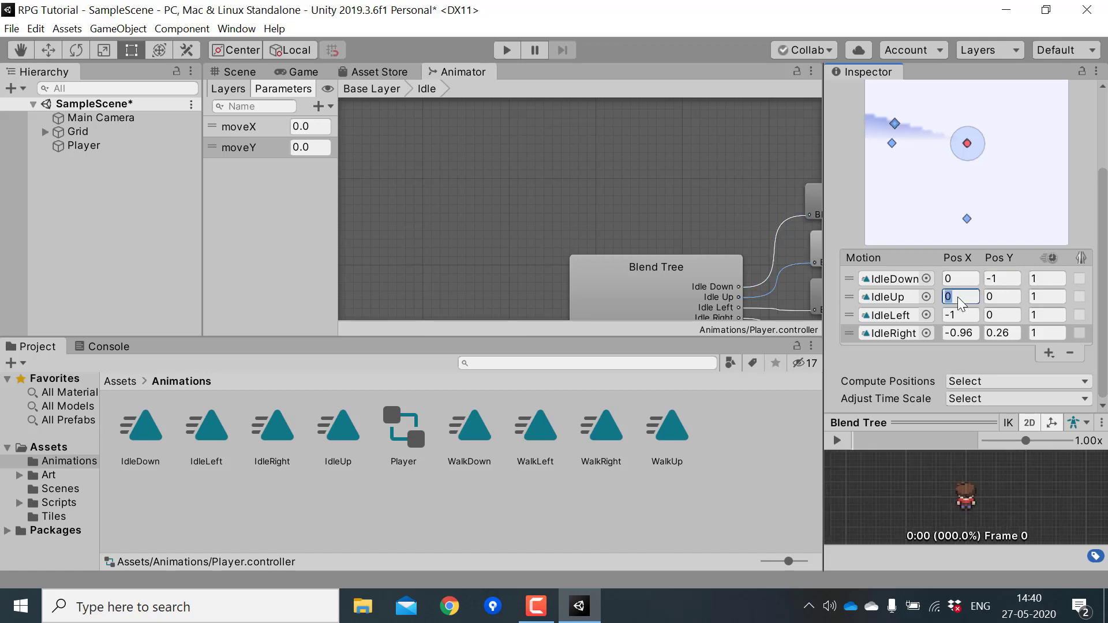
{"action": "left_click", "coordinate": [1009, 297]}
{"action": "type", "text": "1"}
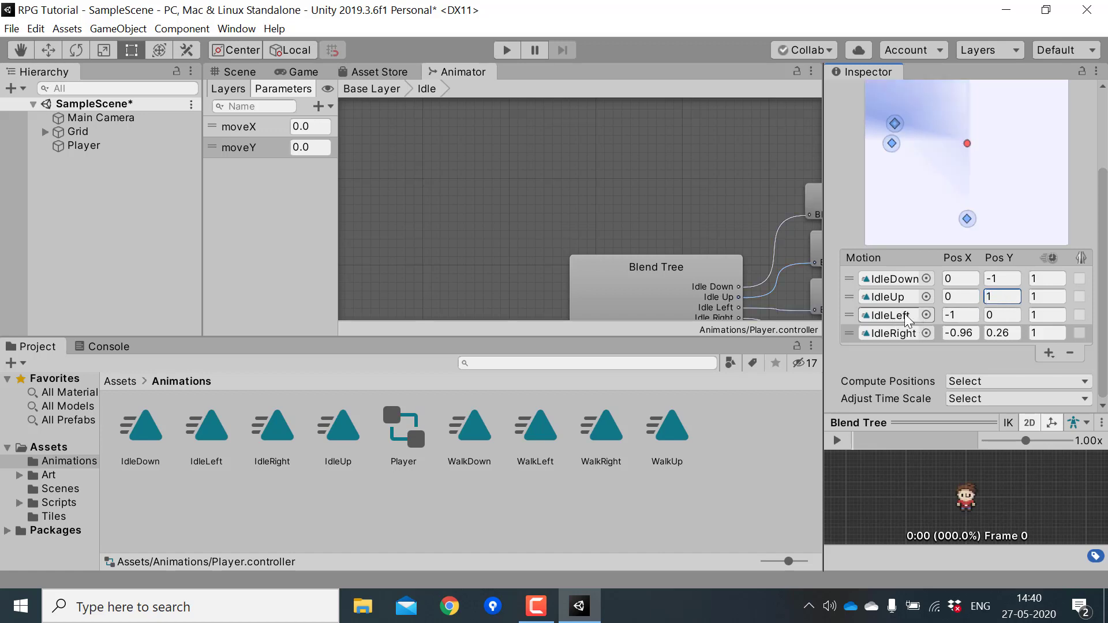
Keep IdleLeft at Pos X -1, Pos Y 0 and set IdleRight to Pos X 1, Pos Y 0.
{"action": "left_click", "coordinate": [970, 317]}
{"action": "left_click", "coordinate": [1004, 315]}
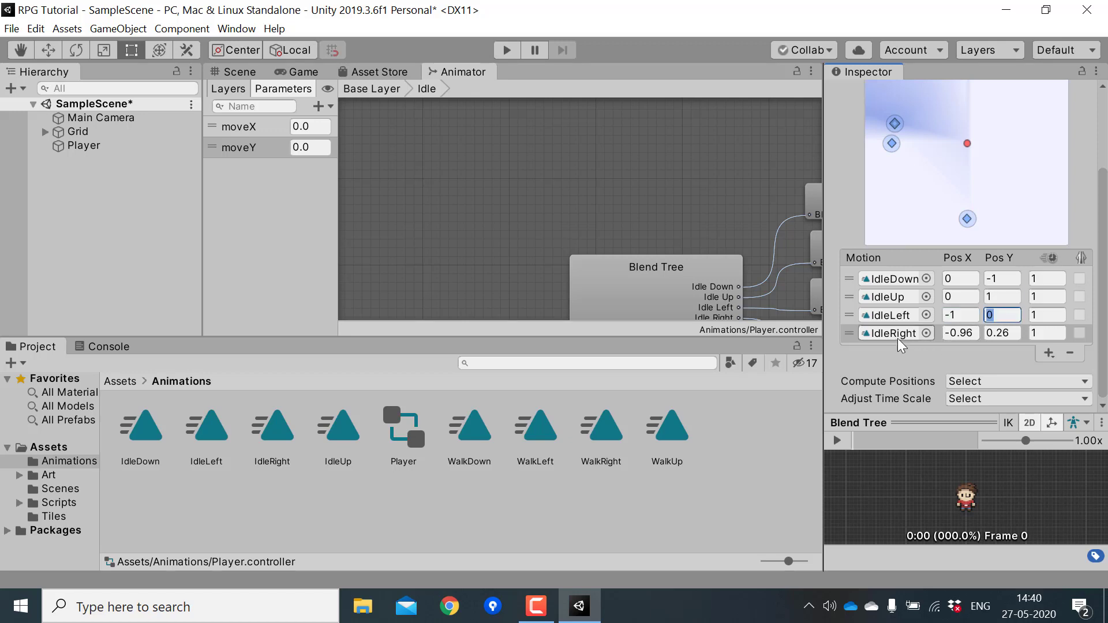
{"action": "left_click", "coordinate": [963, 335]}
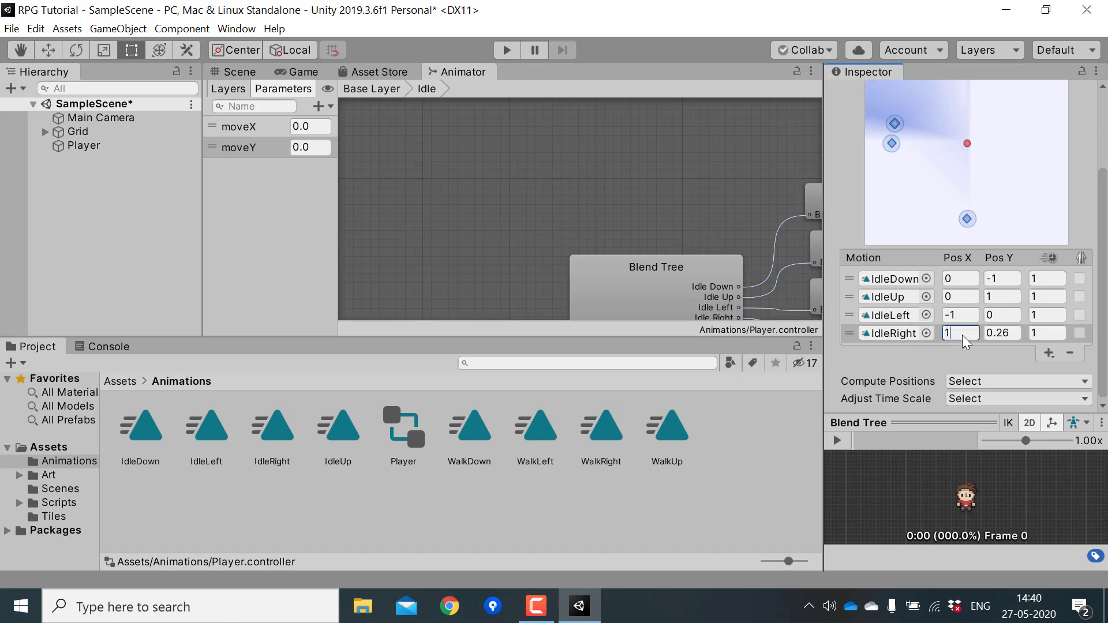
{"action": "left_click", "coordinate": [996, 335]}
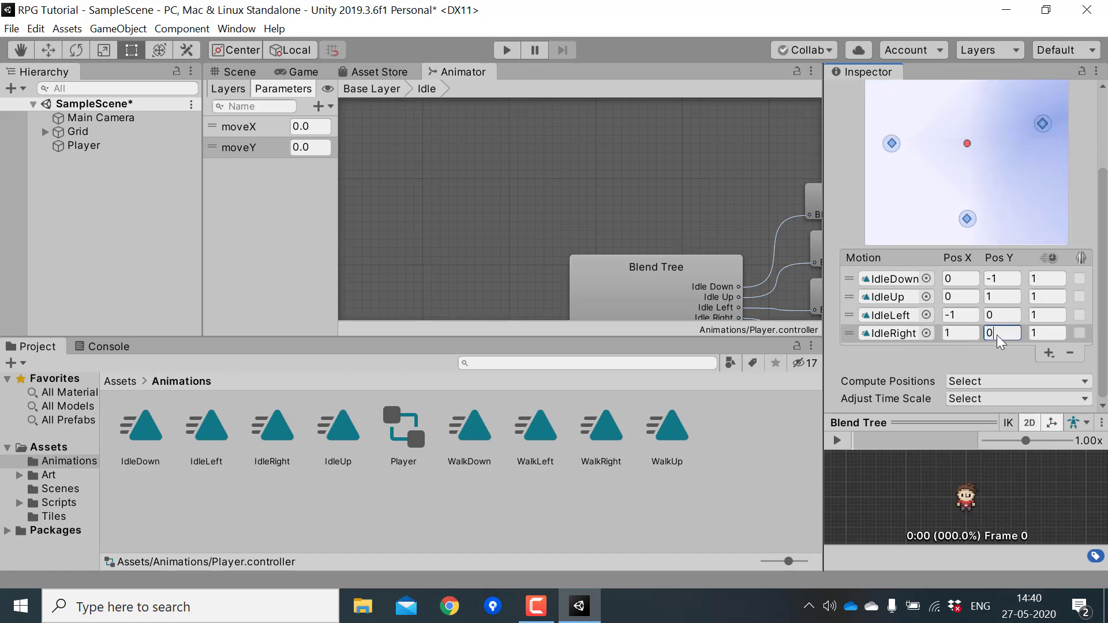
{"action": "key", "text": "Return"}
Preview the idle directions by varying the blend tree's moveX between 1 and -1 and its moveY down to -1.
{"action": "middle_click_drag", "start_coordinate": [650, 240], "coordinate": [569, 164]}
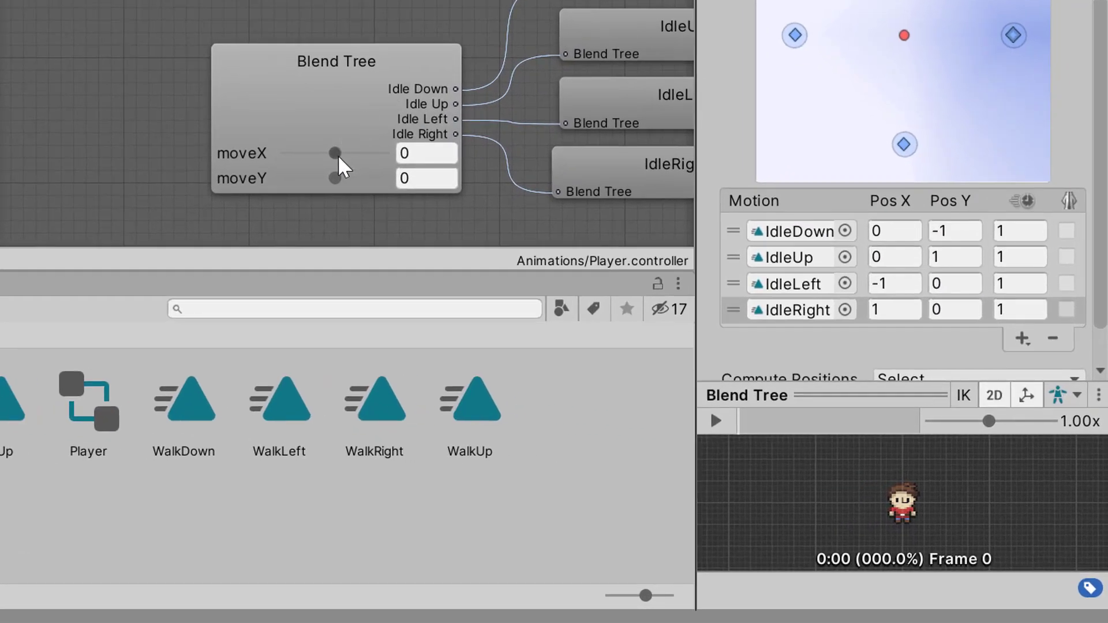
{"action": "left_click_drag", "start_coordinate": [510, 228], "coordinate": [549, 232]}
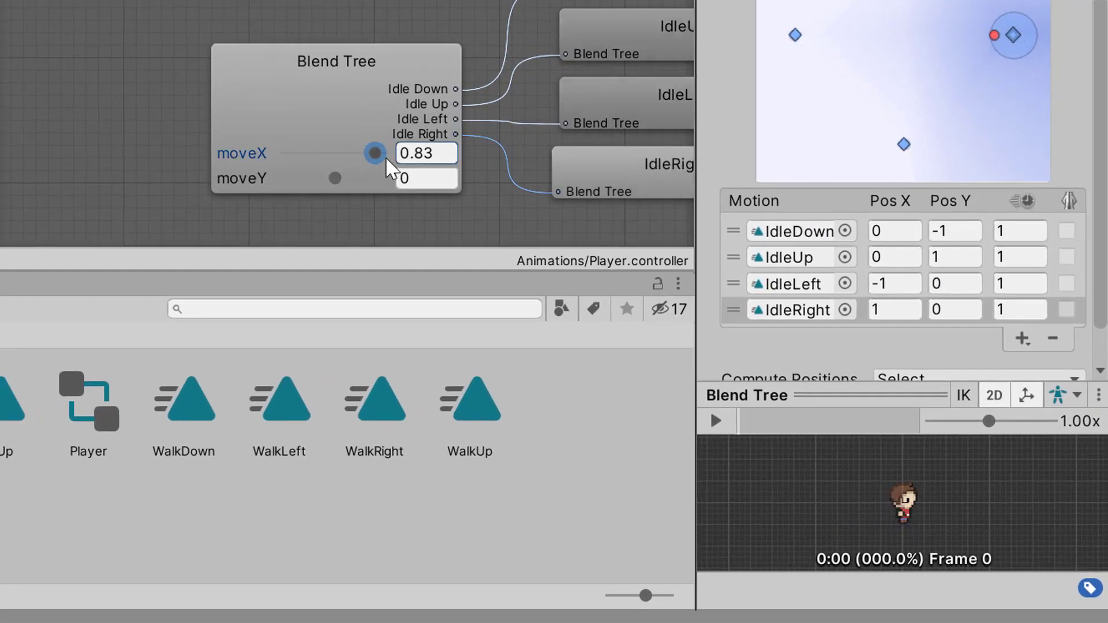
{"action": "mouse_move", "coordinate": [386, 159]}
{"action": "left_mouse_down"}
{"action": "mouse_move", "coordinate": [416, 162]}
{"action": "mouse_move", "coordinate": [367, 163]}
{"action": "mouse_move", "coordinate": [425, 161]}
{"action": "left_mouse_up"}
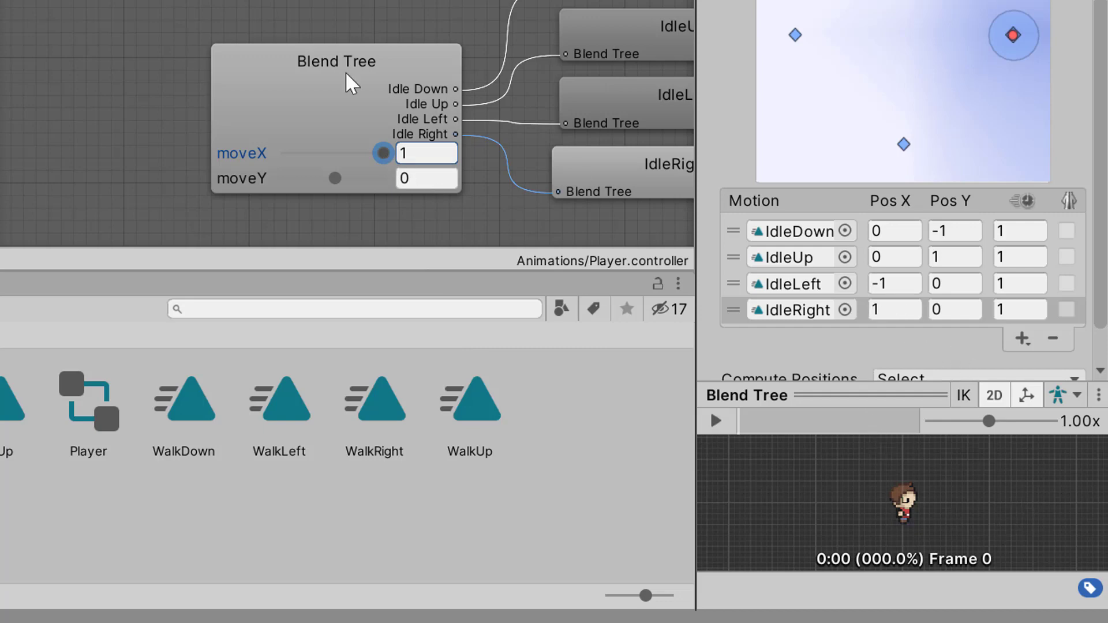
{"action": "left_click_drag", "start_coordinate": [383, 153], "coordinate": [205, 141]}
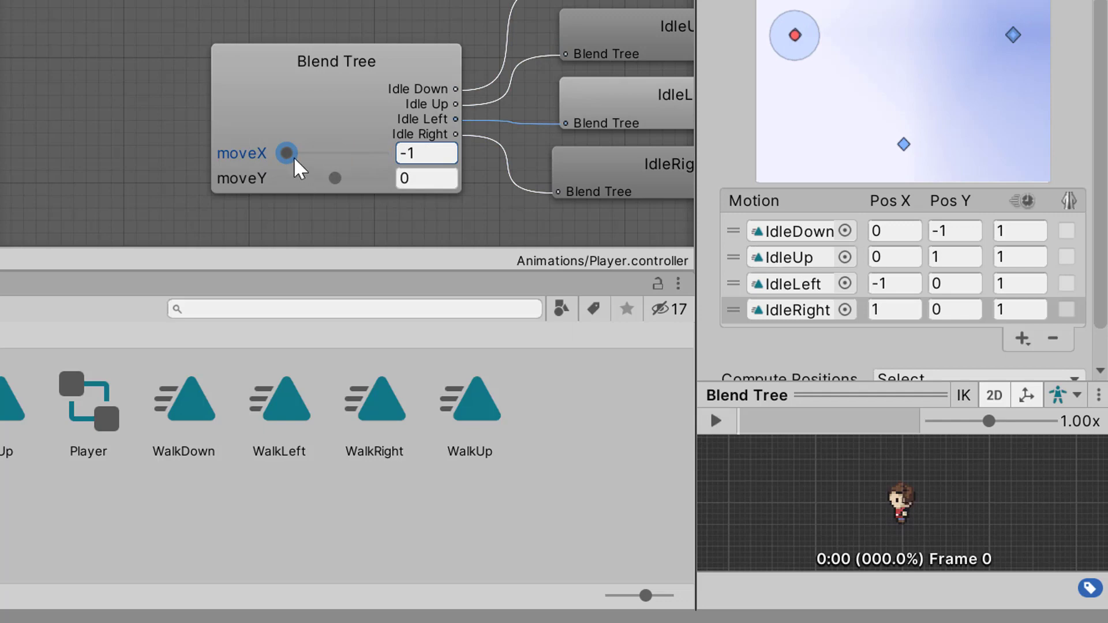
{"action": "left_click_drag", "start_coordinate": [294, 160], "coordinate": [246, 176]}
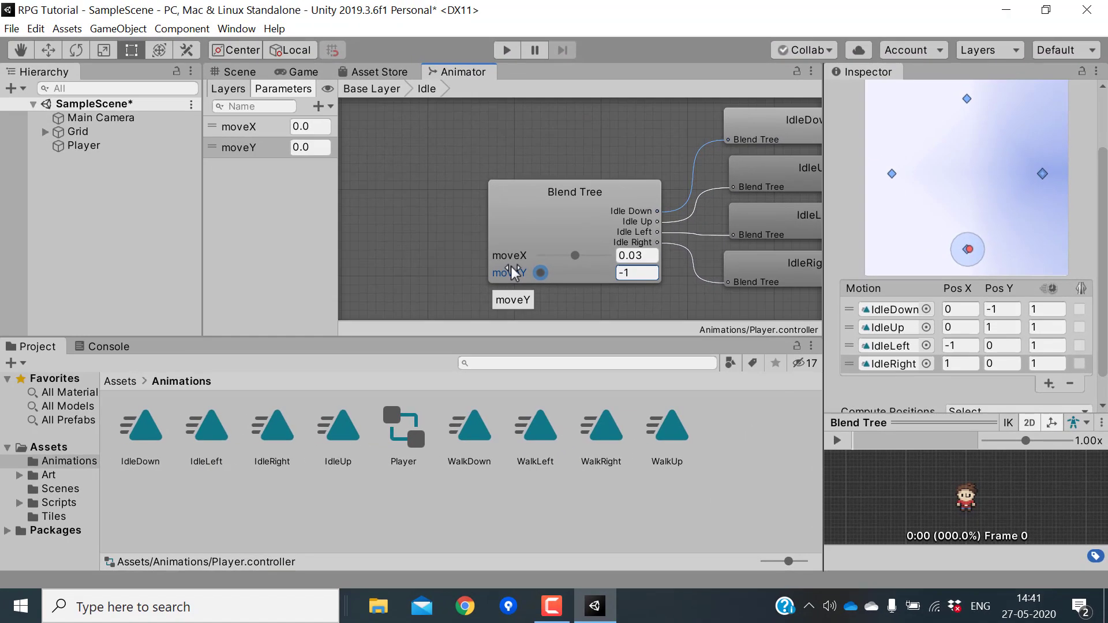
{"action": "left_click_drag", "start_coordinate": [245, 178], "coordinate": [640, 491]}
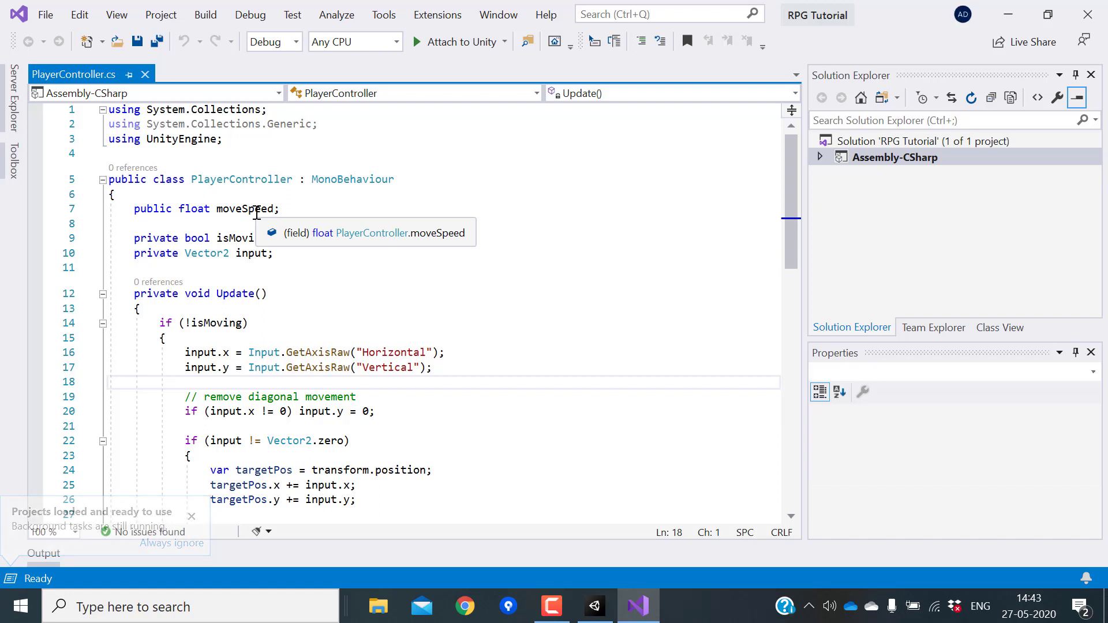
In Visual Studio, declare a private Animator field named animator below the input variable in PlayerController.cs.
{"action": "left_click", "coordinate": [279, 255]}
{"action": "key", "text": "Return"}
{"action": "key", "text": "Return"}
{"action": "type", "text": "private Animator "}
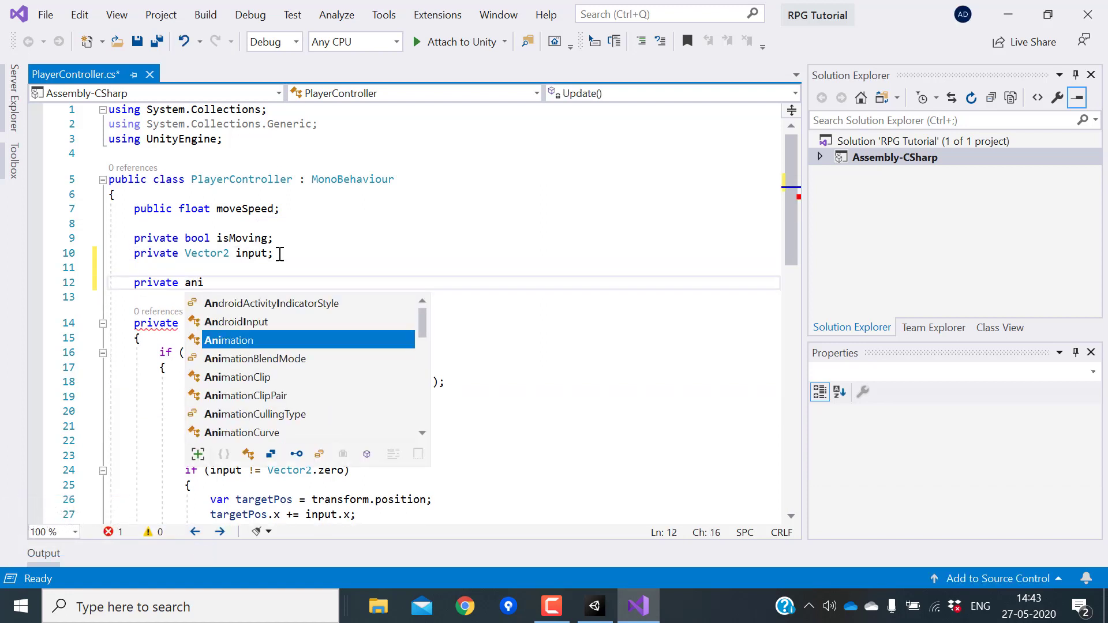
{"action": "type", "text": "animator;"}
{"action": "key", "text": "Return"}
Add an Awake method that assigns GetComponent<Animator>() to animator, and save the script.
{"action": "type", "text": "Aw"}
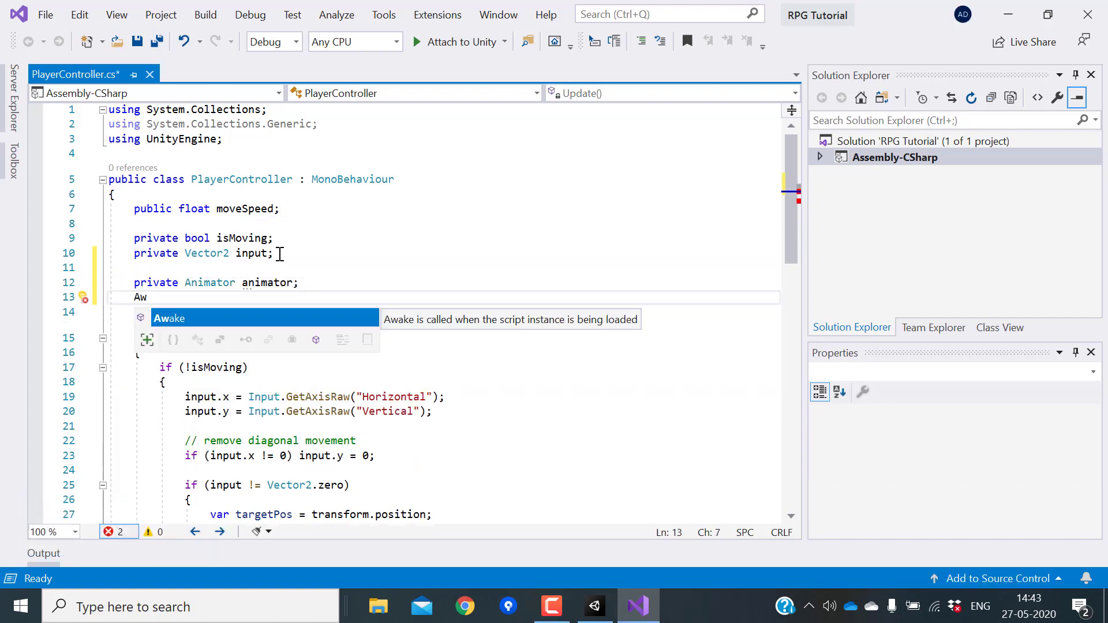
{"action": "key", "text": "Tab"}
{"action": "type", "text": "animator "}
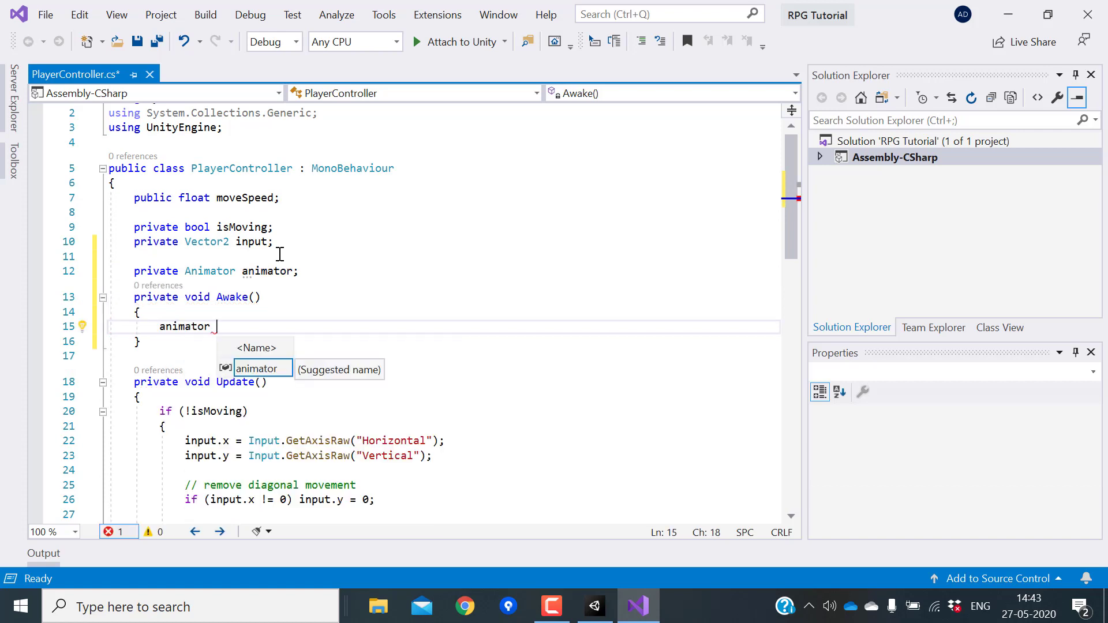
{"action": "type", "text": "= GetComponent<Animator>();"}
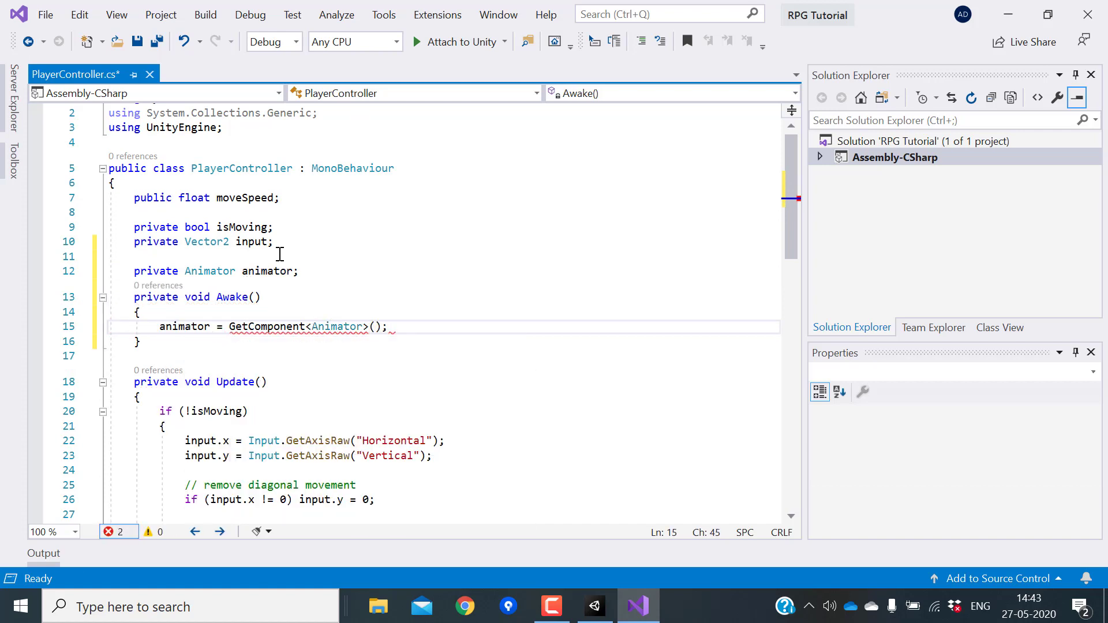
{"action": "key", "text": "ctrl+s"}
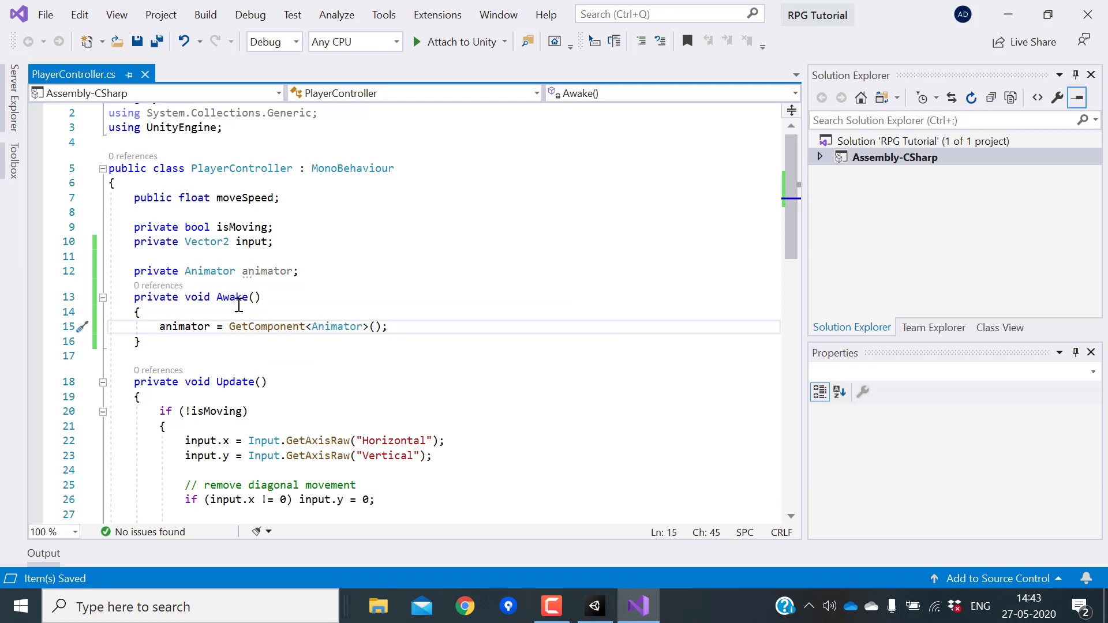
Add animator.SetFloat("moveX", input.x); at the start of the if (input != Vector2.zero) block in the Update method.
{"action": "scroll", "coordinate": [618, 366], "scroll_direction": "down", "scroll_amount": 5}
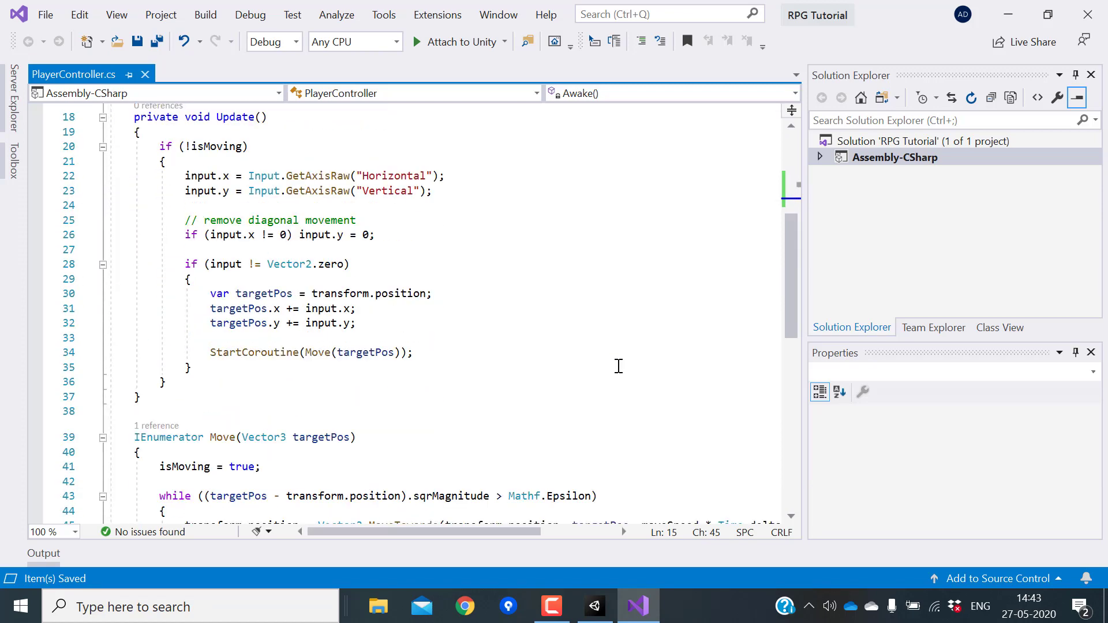
{"action": "left_click", "coordinate": [213, 282]}
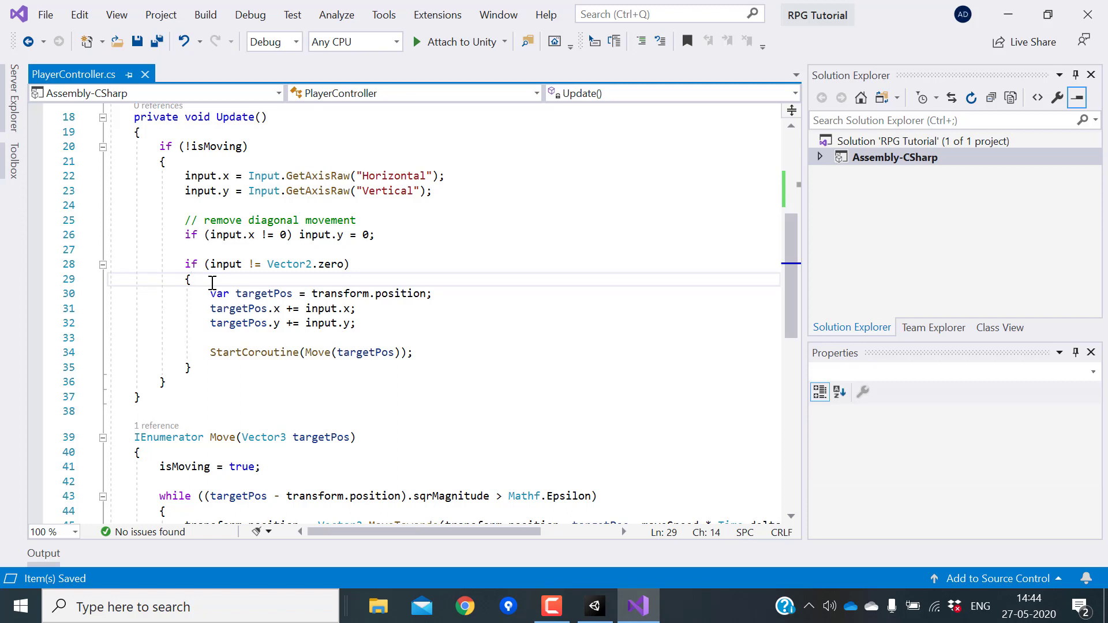
{"action": "key", "text": "Return"}
{"action": "type", "text": "animator.Set"}
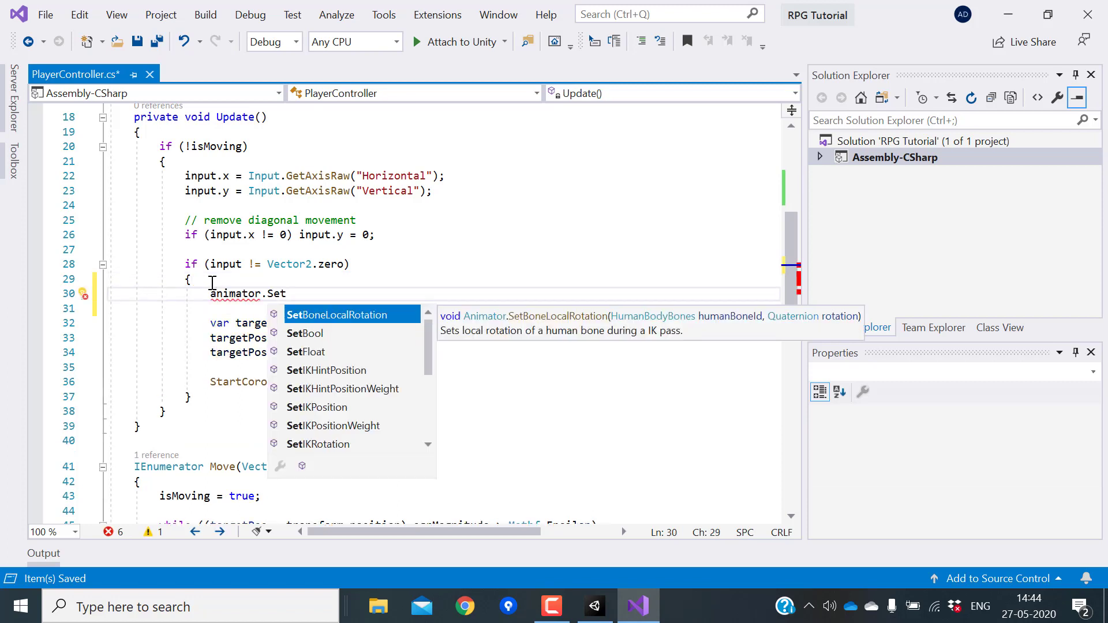
{"action": "type", "text": "Float"}
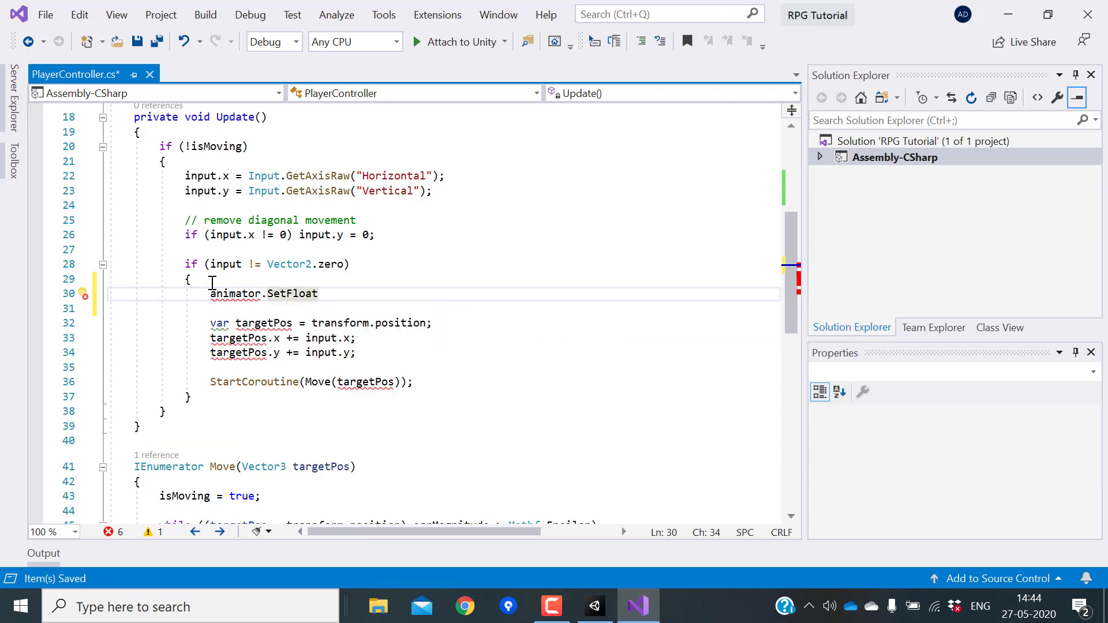
{"action": "type", "text": "(\""}
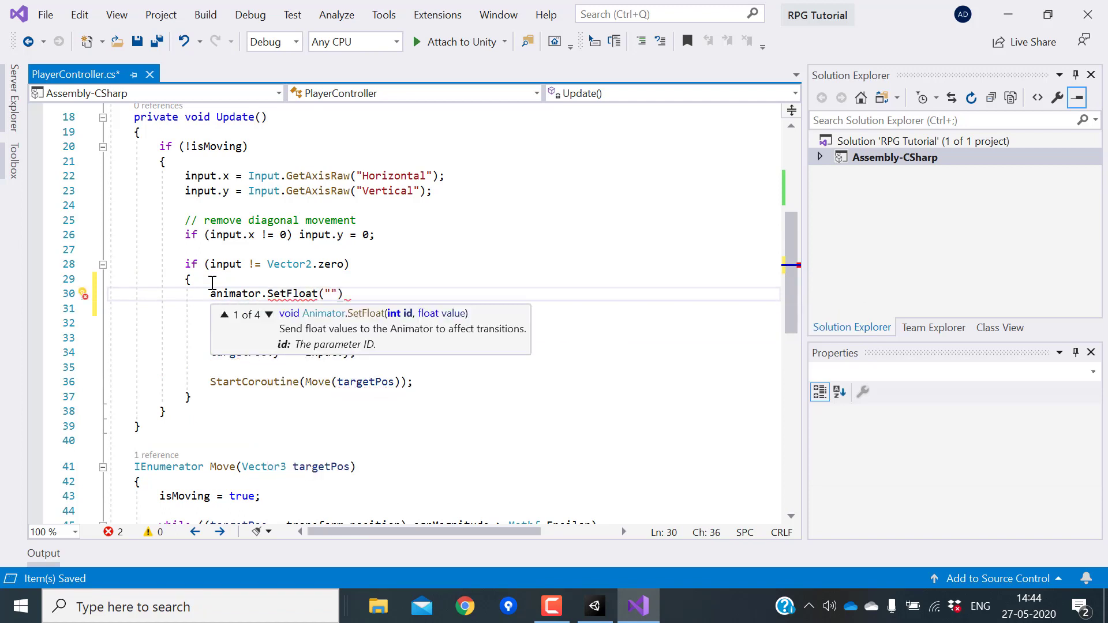
{"action": "type", "text": "move"}
{"action": "type", "text": "X\", i"}
{"action": "type", "text": "nput.x"}
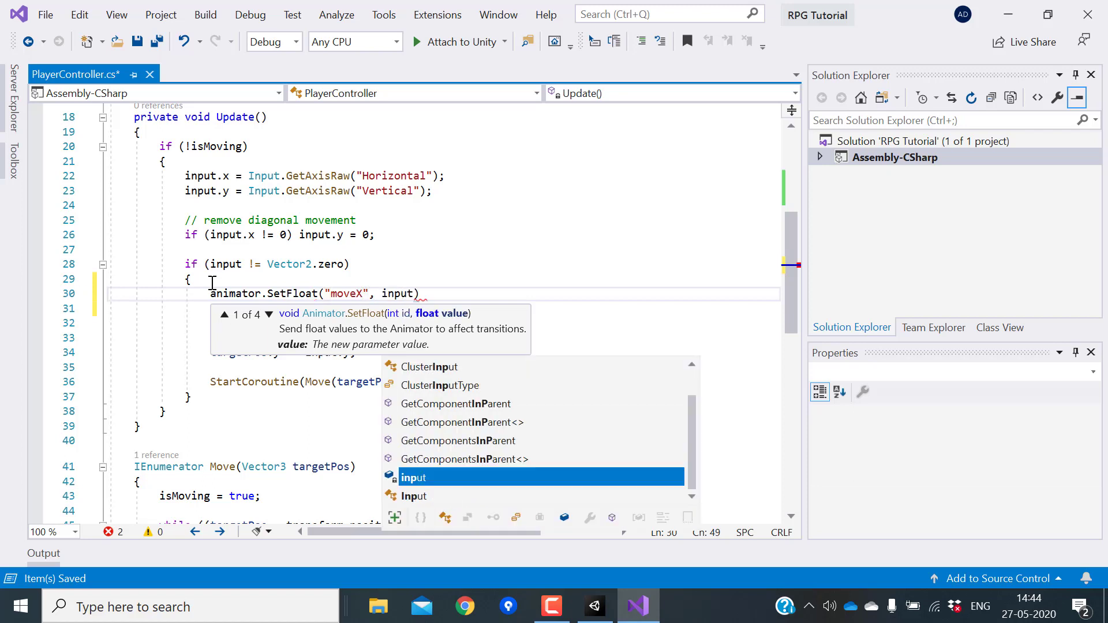
{"action": "type", "text": ");"}
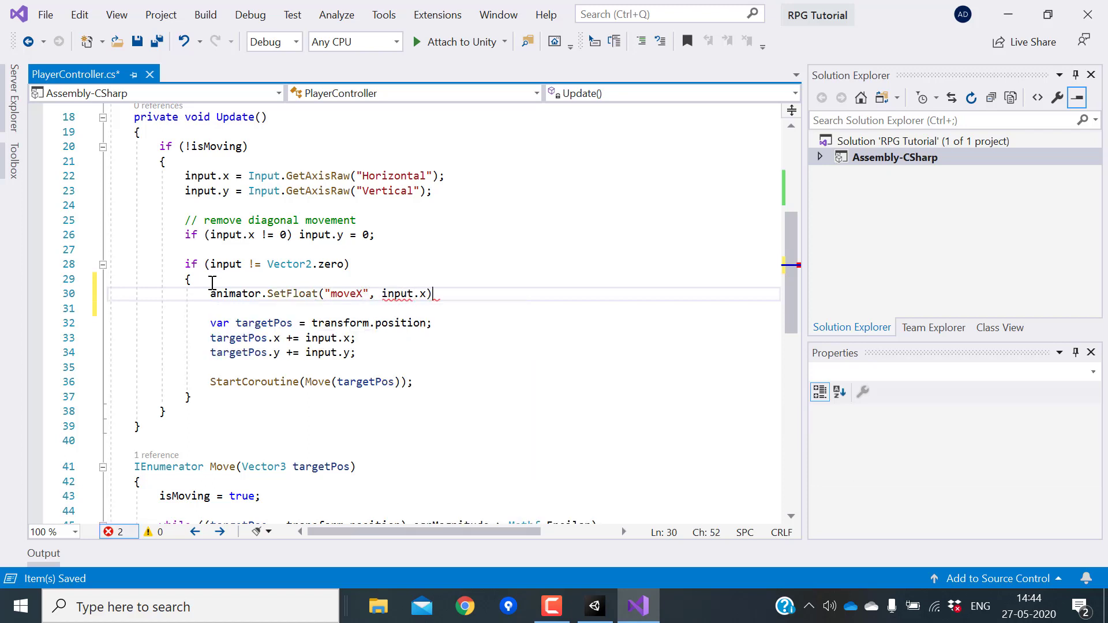
Duplicate the SetFloat line, change the copy to use "moveY" and input.y, and save the script.
{"action": "key", "text": "ctrl+d"}
{"action": "left_click", "coordinate": [364, 308]}
{"action": "key", "text": "BackSpace"}
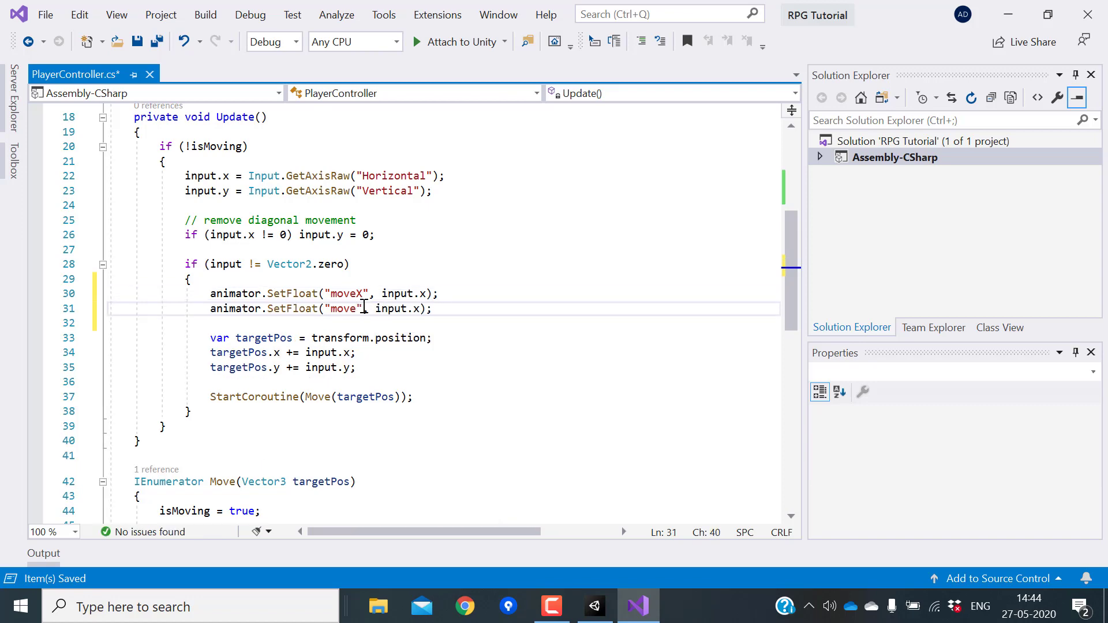
{"action": "type", "text": "Y"}
{"action": "left_click", "coordinate": [431, 309]}
{"action": "key", "text": "BackSpace"}
{"action": "type", "text": "y"}
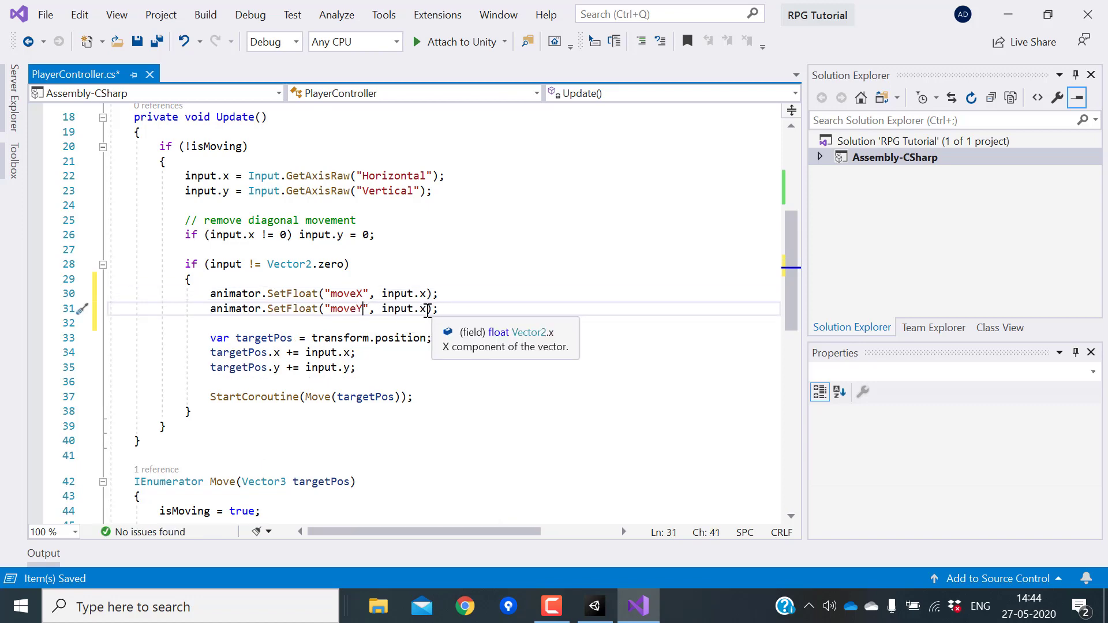
{"action": "left_click", "coordinate": [447, 311]}
{"action": "key", "text": "ctrl+s"}
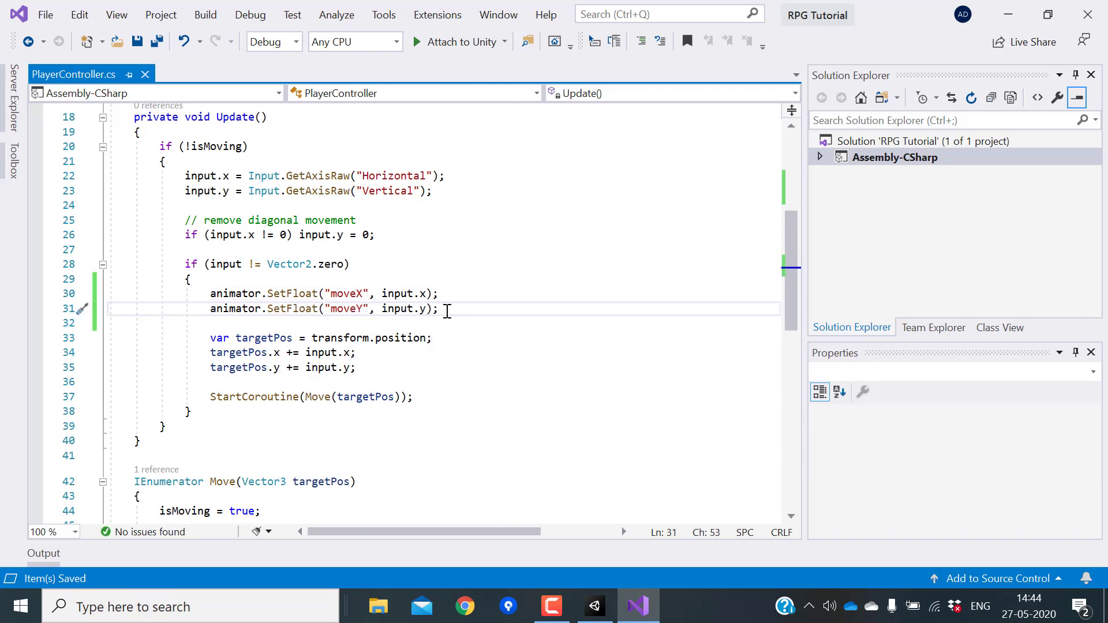
Switch to Unity, play the scene, and move the player right, left, up and down to check its facing direction.
{"action": "key", "text": "alt+Tab"}
{"action": "left_click", "coordinate": [508, 50]}
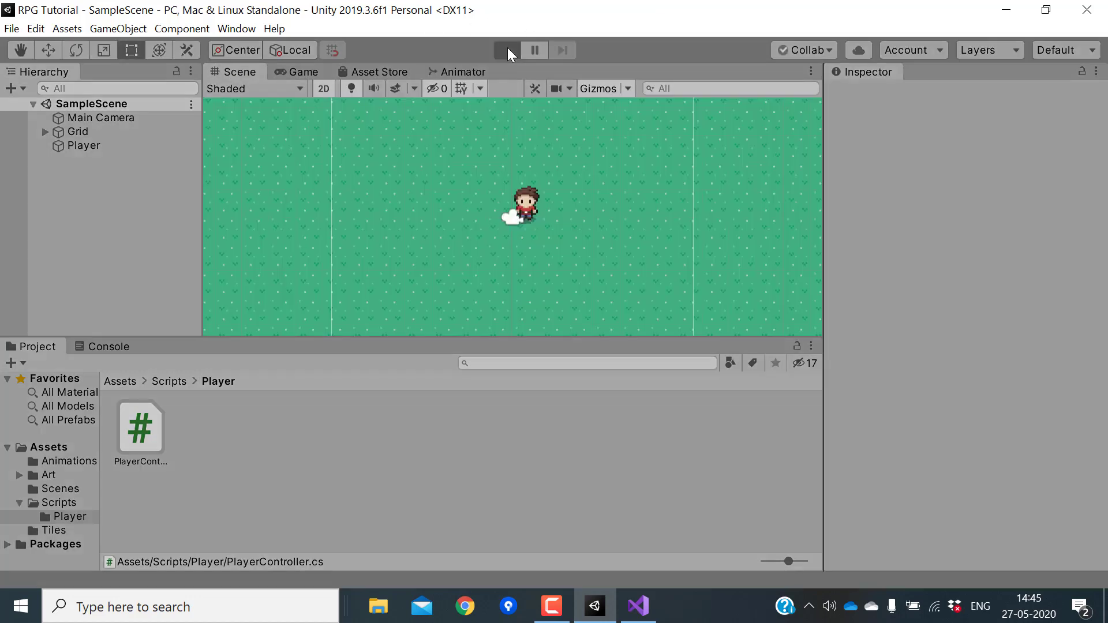
{"action": "key", "text": "Right"}
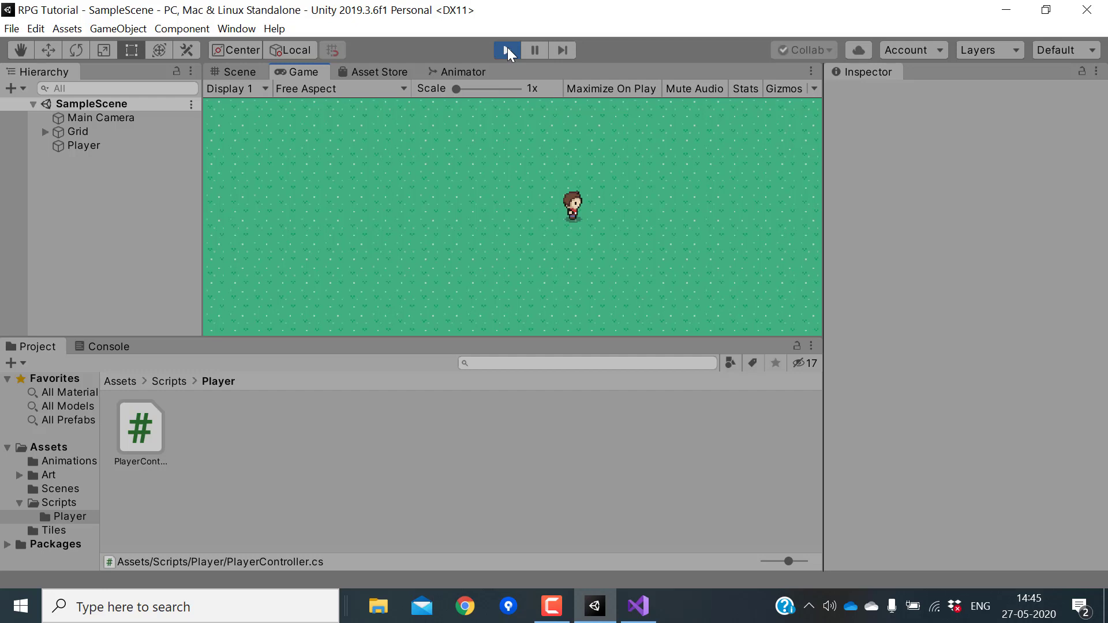
{"action": "key", "text": "Left"}
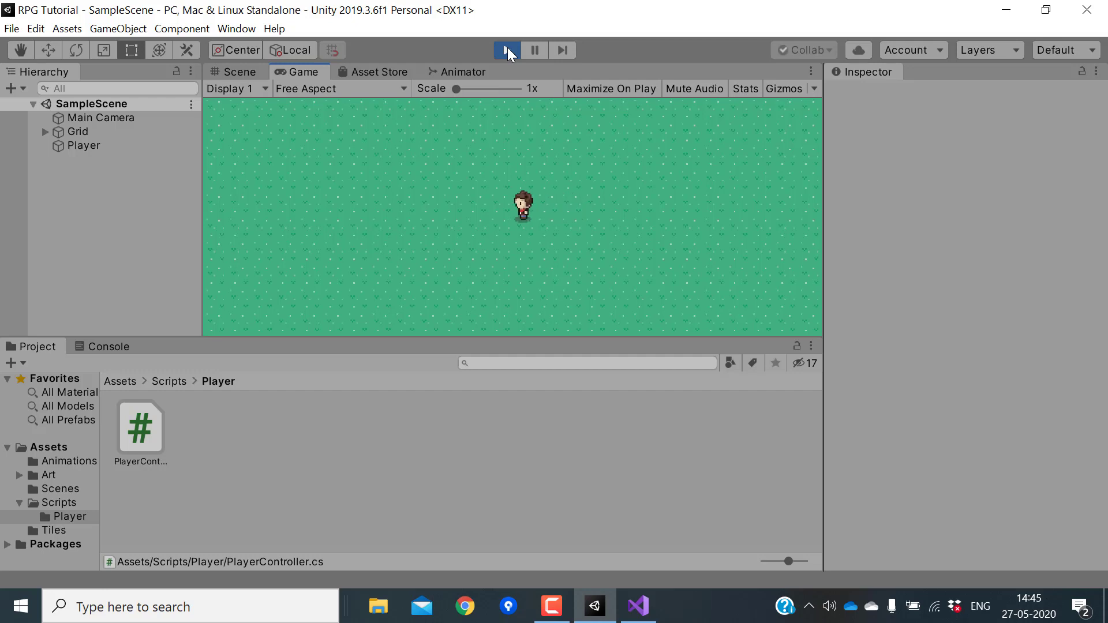
{"action": "key", "text": "Up"}
{"action": "key", "text": "Down"}
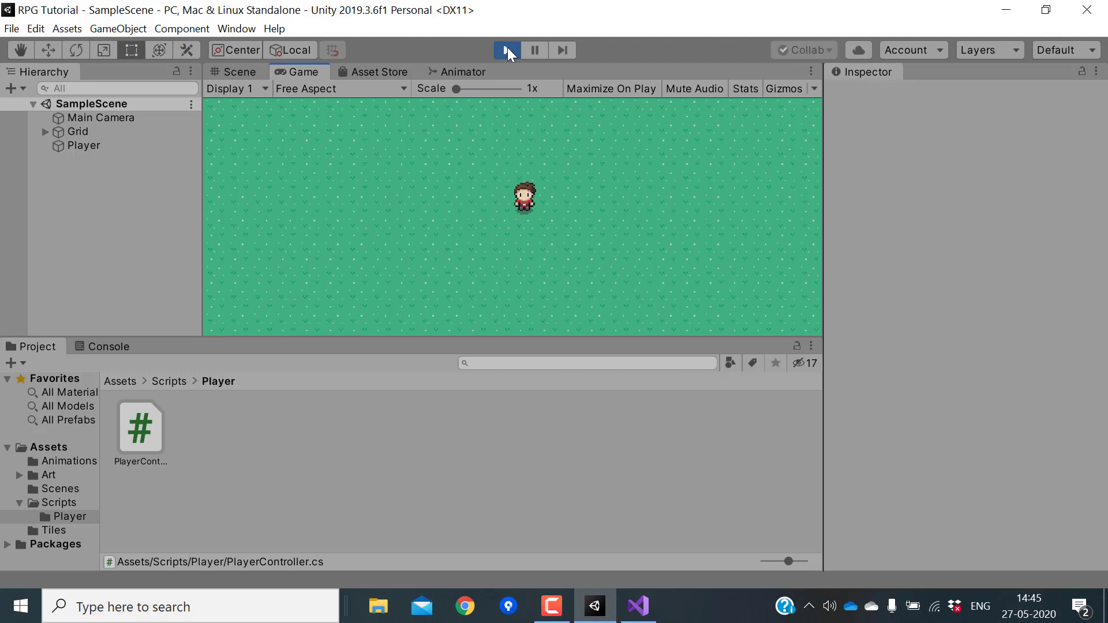
{"action": "key", "text": "Up"}
{"action": "key", "text": "Down"}
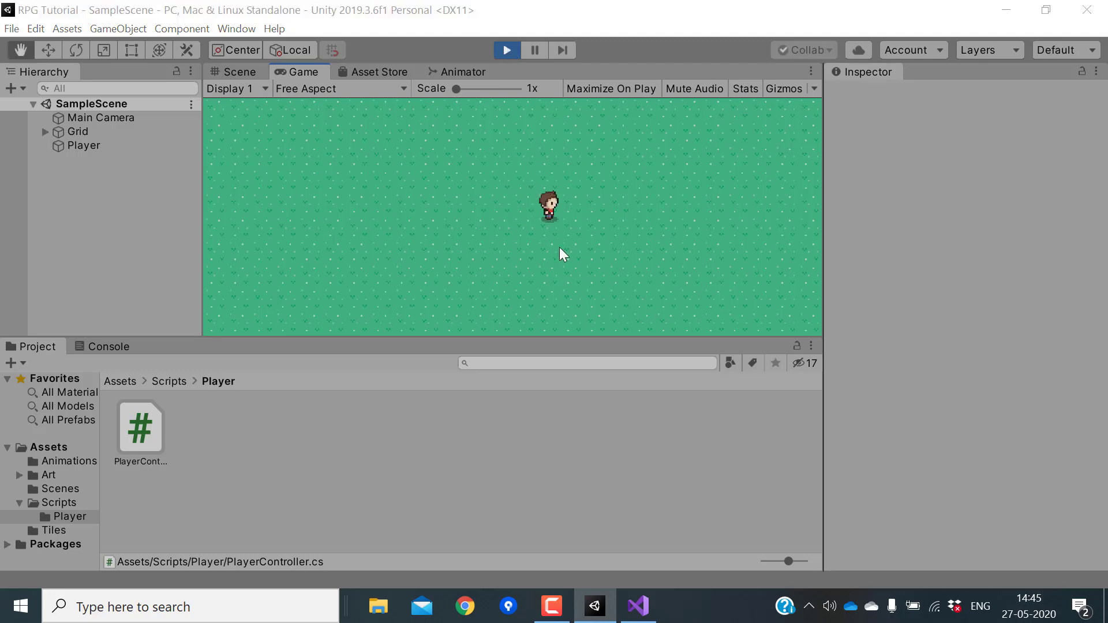
Review the Vector2.zero check in the script, walk the player left in the running Unity game, and stop play mode.
{"action": "key", "text": "alt+Tab"}
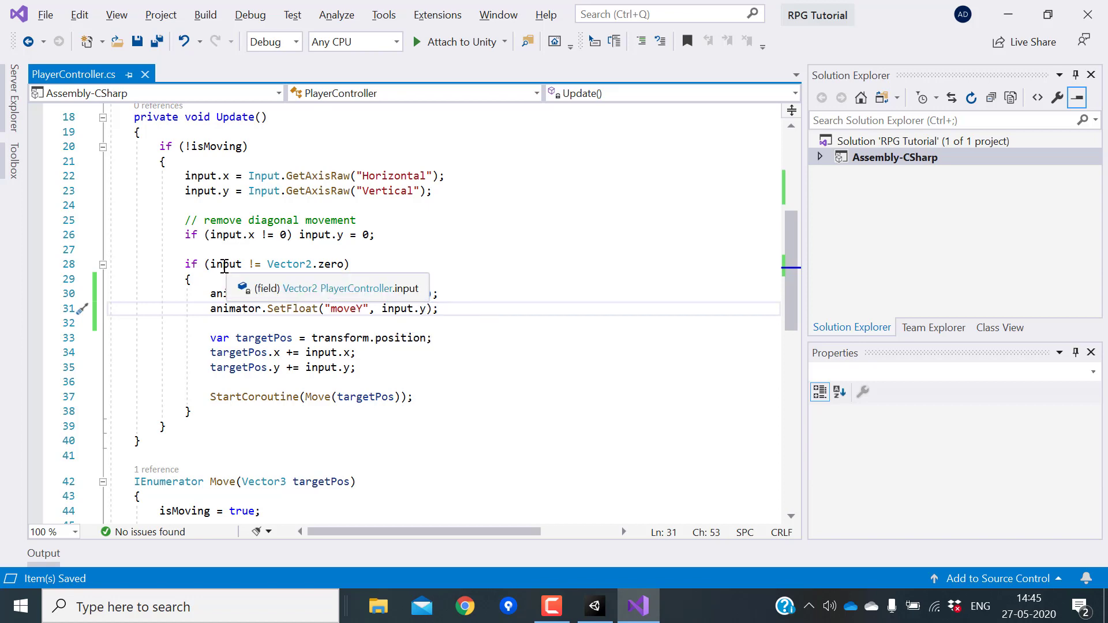
{"action": "key", "text": "alt+Tab"}
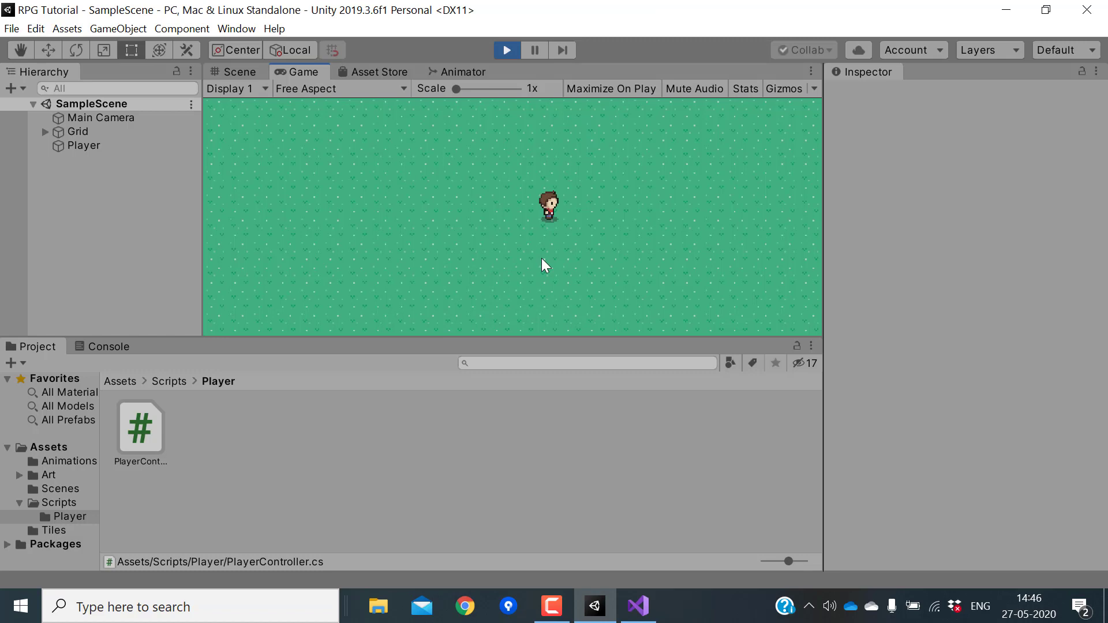
{"action": "key", "text": "Left"}
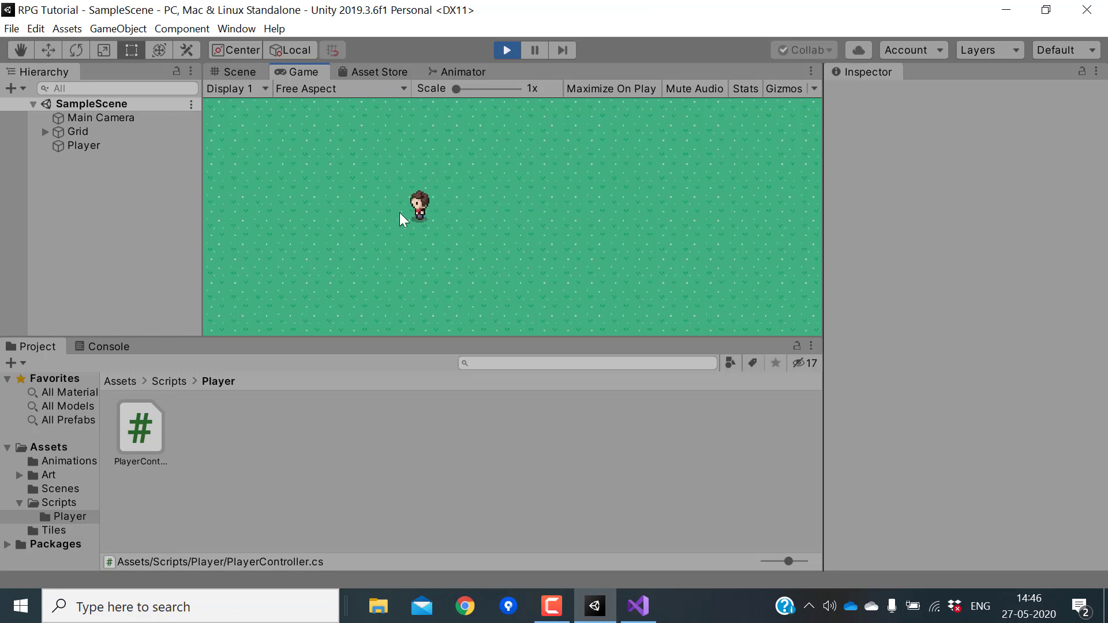
{"action": "key", "text": "Left"}
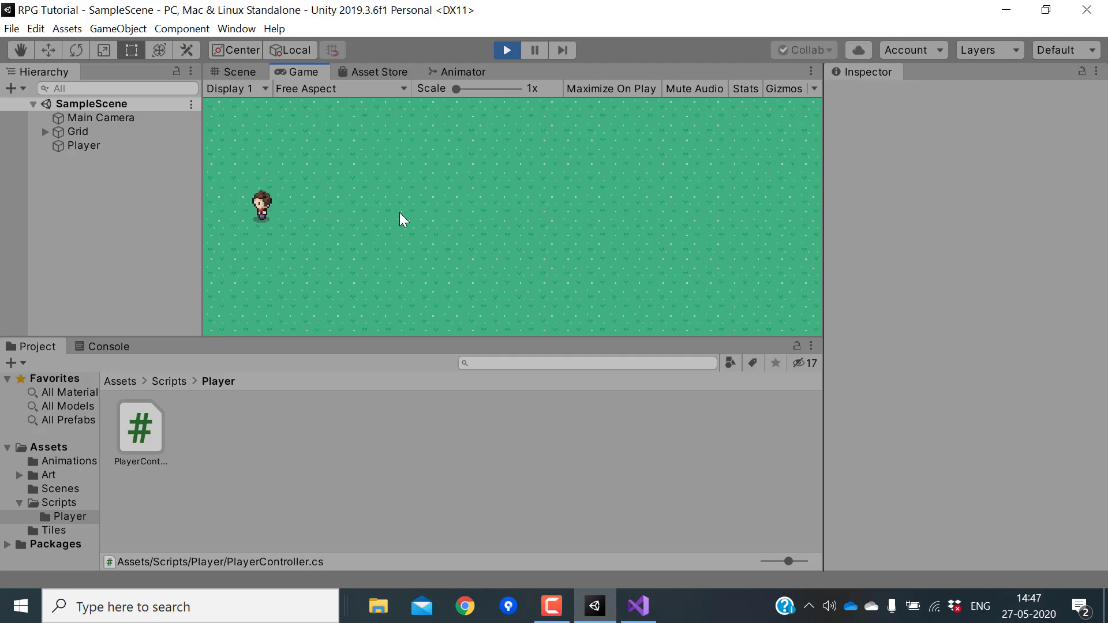
{"action": "left_click", "coordinate": [506, 50]}
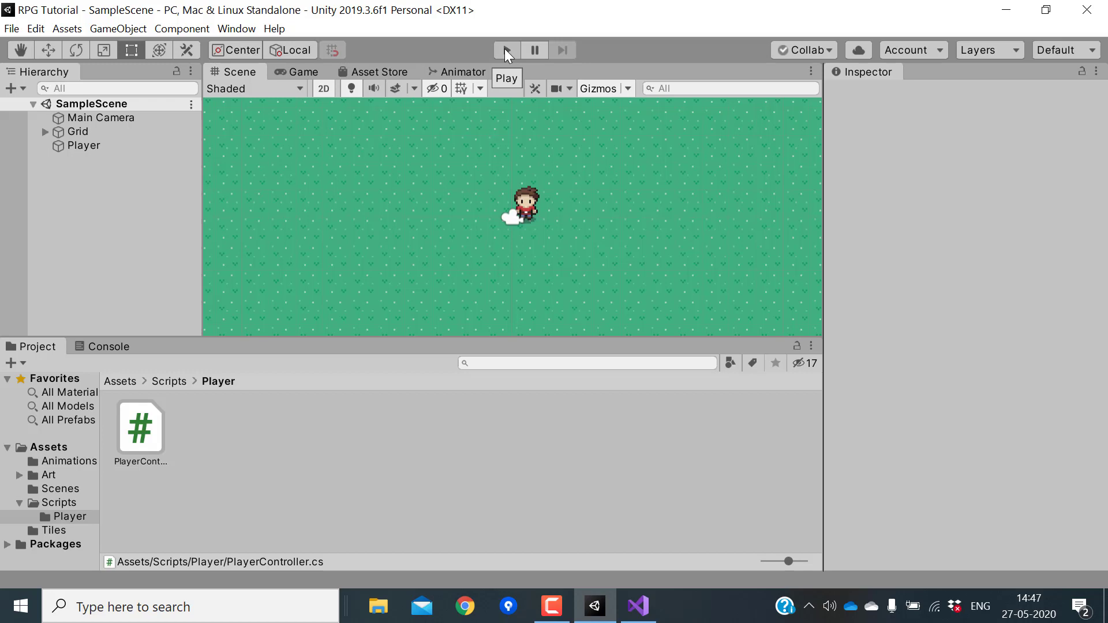
Create a new blend tree state in the Animator's Base Layer and name it Walk.
{"action": "left_click", "coordinate": [462, 72]}
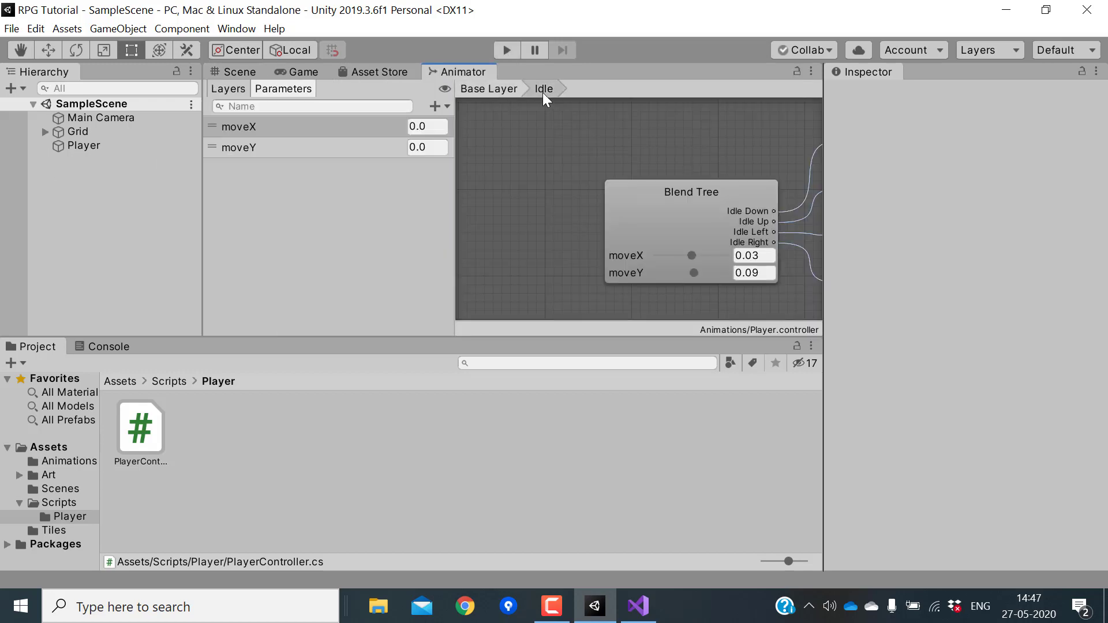
{"action": "left_click", "coordinate": [508, 90]}
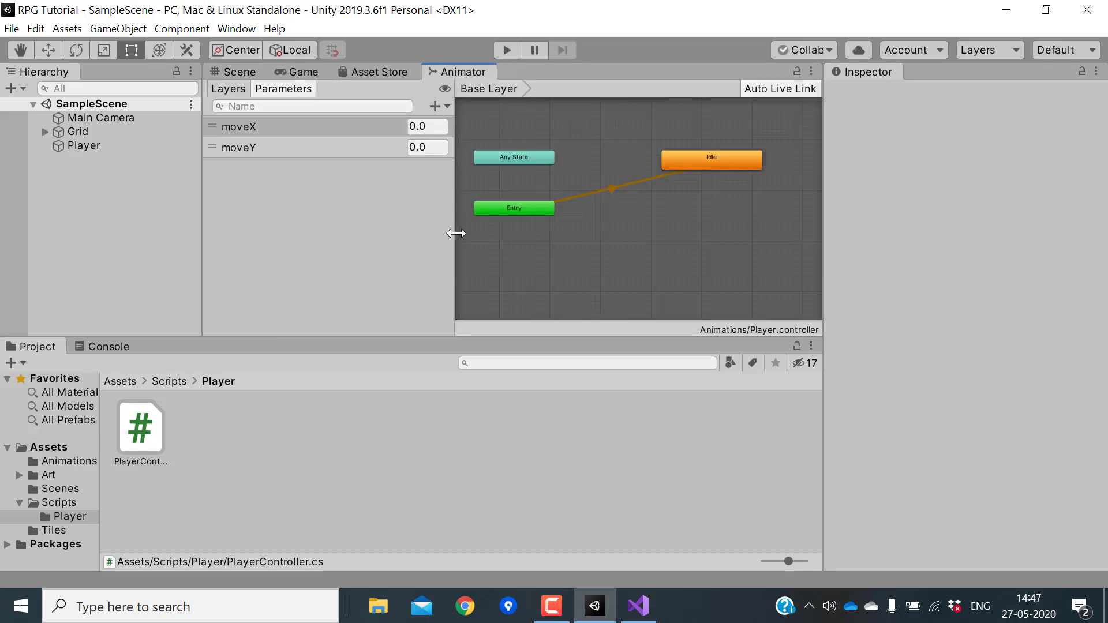
{"action": "left_click_drag", "start_coordinate": [456, 233], "coordinate": [401, 231]}
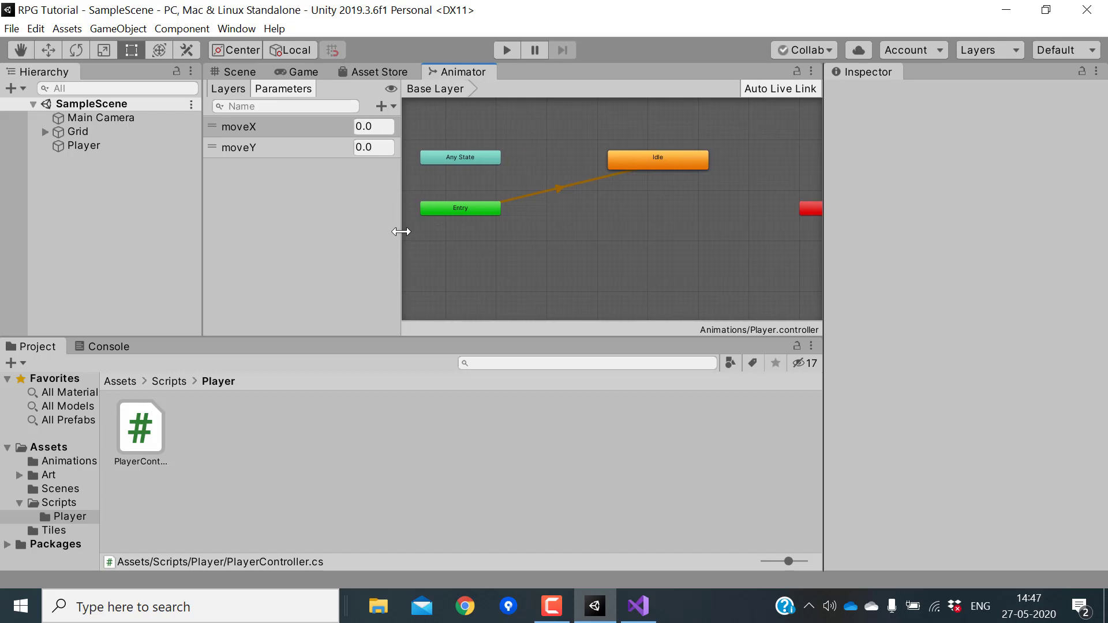
{"action": "left_click", "coordinate": [635, 210]}
{"action": "right_click", "coordinate": [635, 210]}
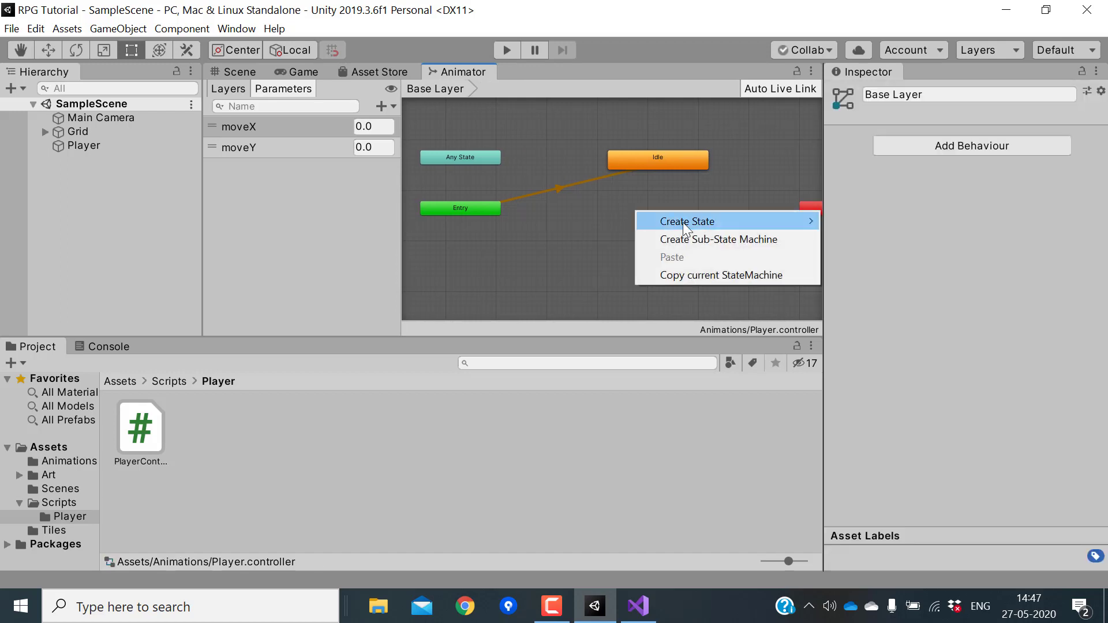
{"action": "mouse_move", "coordinate": [683, 222]}
{"action": "left_click", "coordinate": [933, 259]}
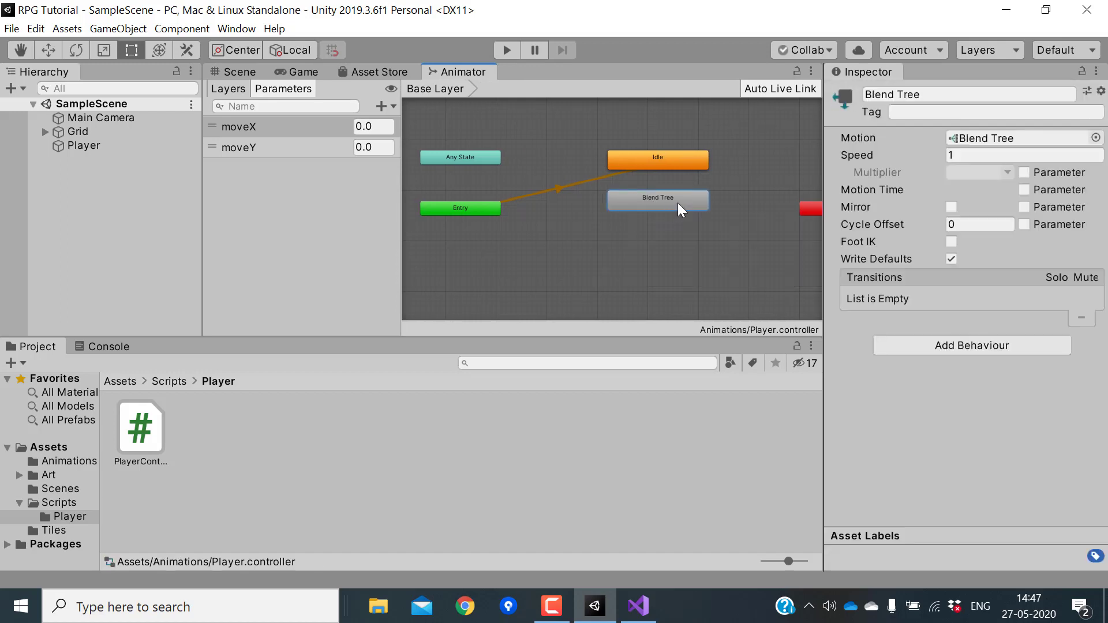
{"action": "left_click", "coordinate": [954, 99]}
{"action": "key", "text": "BackSpace"}
{"action": "type", "text": "Walk"}
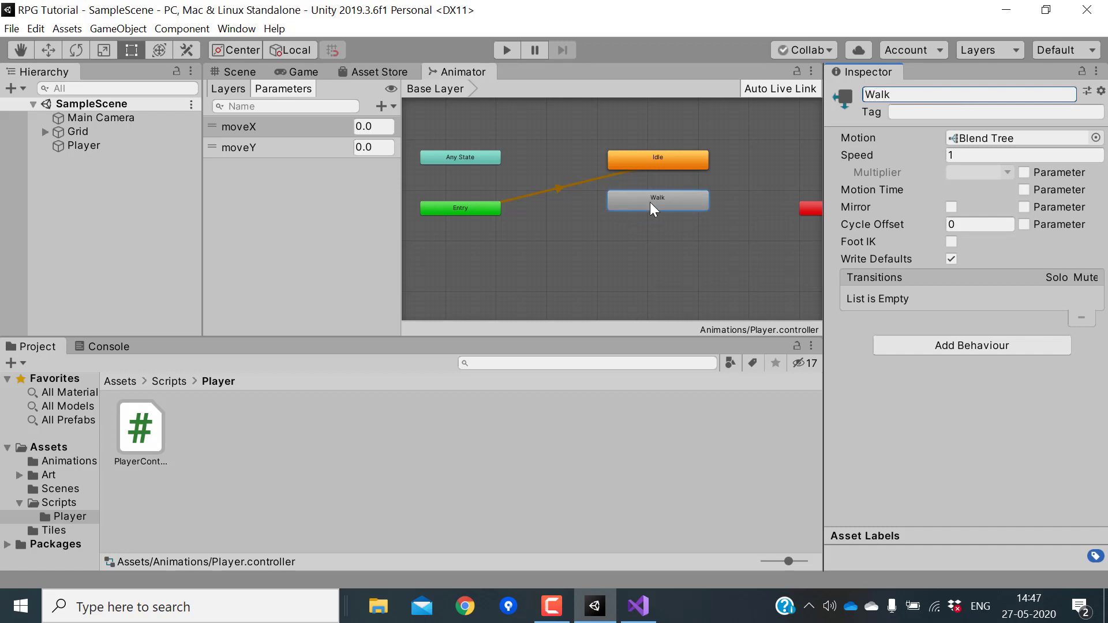
Set the Walk state's blend tree to 2D Simple Directional with moveX and moveY as its parameters.
{"action": "double_click", "coordinate": [649, 202]}
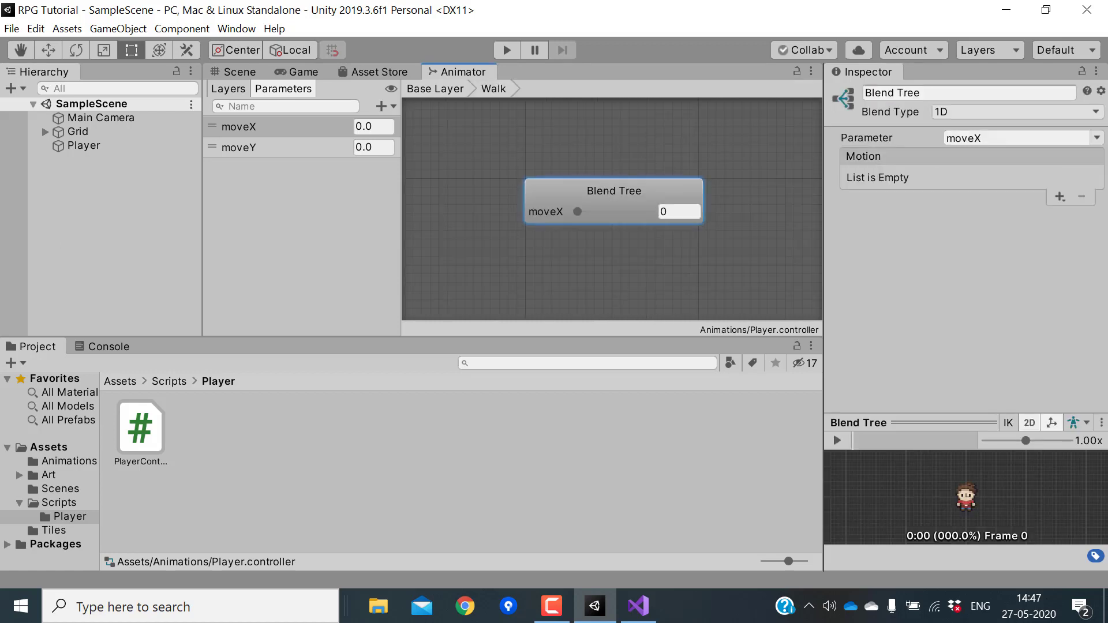
{"action": "left_click", "coordinate": [963, 111]}
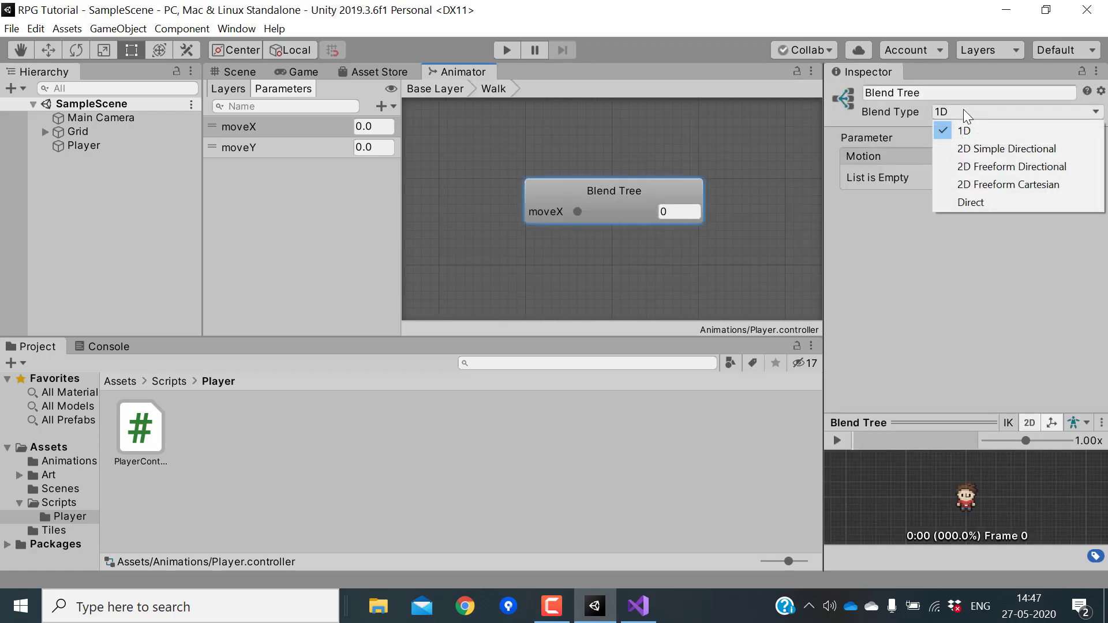
{"action": "left_click", "coordinate": [988, 150]}
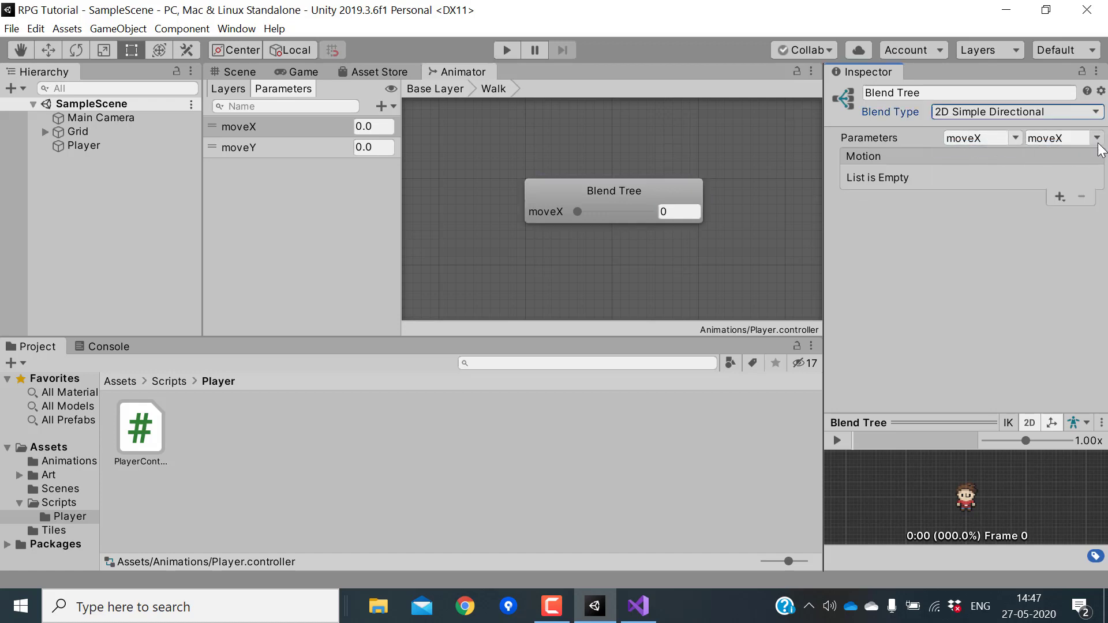
{"action": "left_click", "coordinate": [1056, 138]}
{"action": "left_click", "coordinate": [1056, 175]}
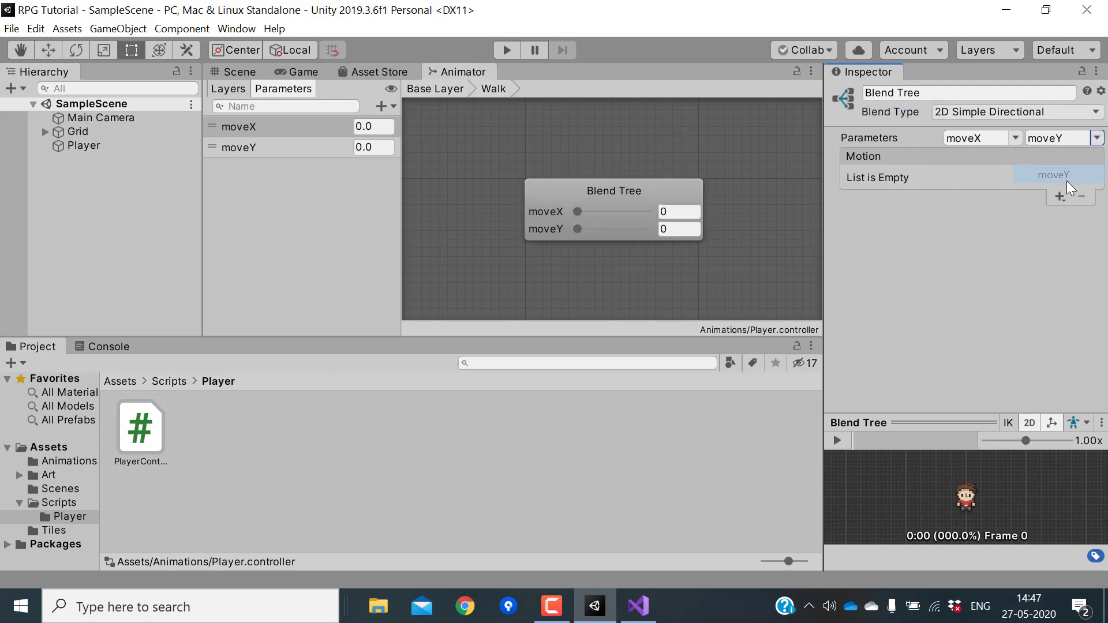
Add four empty motion fields to the Walk blend tree.
{"action": "left_click", "coordinate": [1060, 197]}
{"action": "left_click", "coordinate": [1046, 216]}
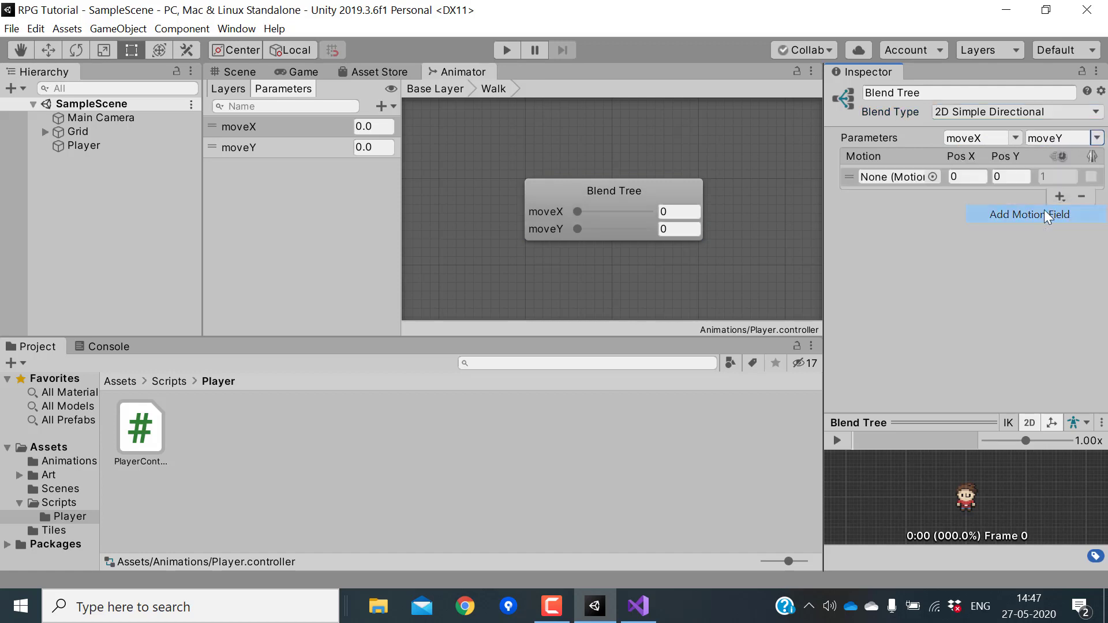
{"action": "left_click", "coordinate": [1060, 197]}
{"action": "left_click", "coordinate": [1060, 214]}
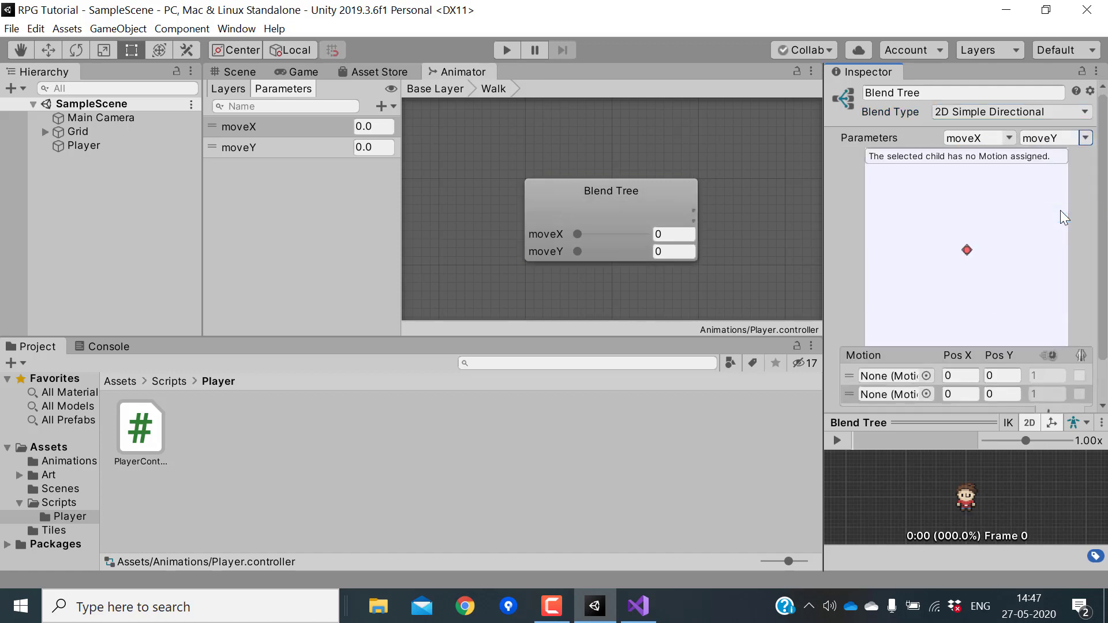
{"action": "scroll", "coordinate": [940, 216], "scroll_direction": "down", "scroll_amount": 3}
{"action": "left_click", "coordinate": [1042, 369]}
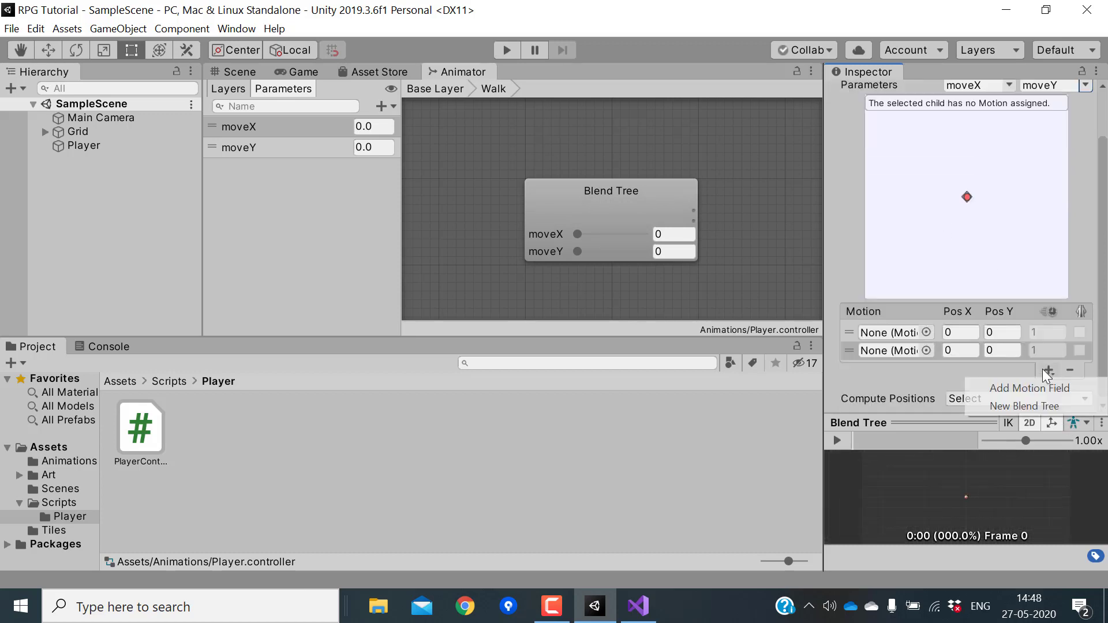
{"action": "left_click", "coordinate": [1041, 381]}
{"action": "scroll", "coordinate": [1041, 380], "scroll_direction": "down", "scroll_amount": 1}
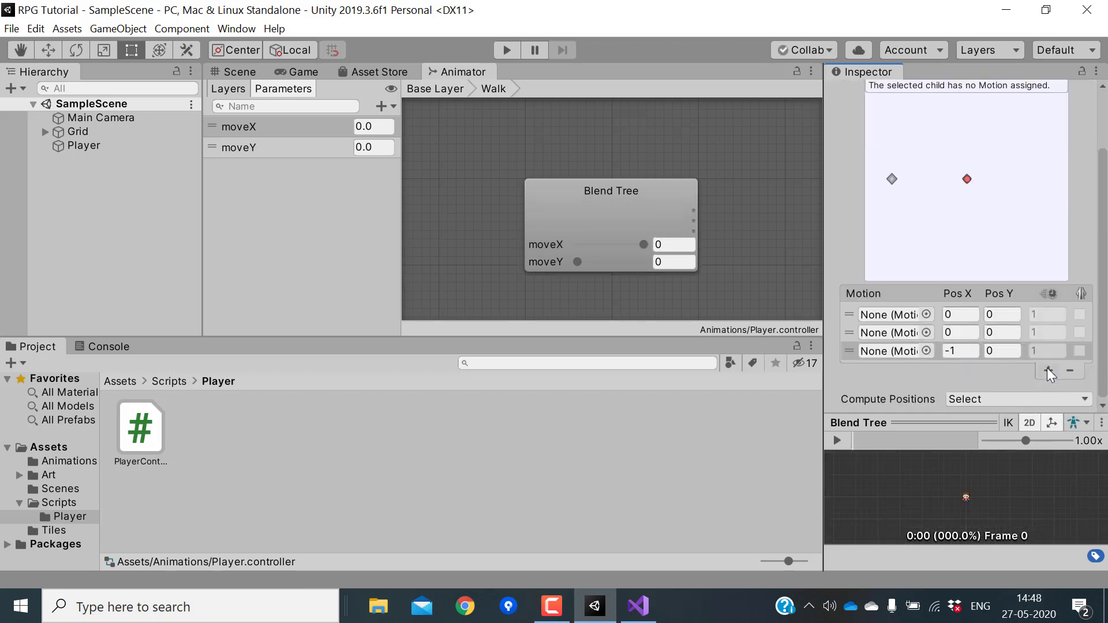
{"action": "left_click", "coordinate": [1046, 370]}
{"action": "left_click", "coordinate": [1047, 382]}
Assign the WalkDown, WalkUp, WalkLeft and WalkRight clips from the Animations folder, in that order, to the Walk blend tree's four motion fields.
{"action": "left_click", "coordinate": [49, 447]}
{"action": "left_click", "coordinate": [76, 460]}
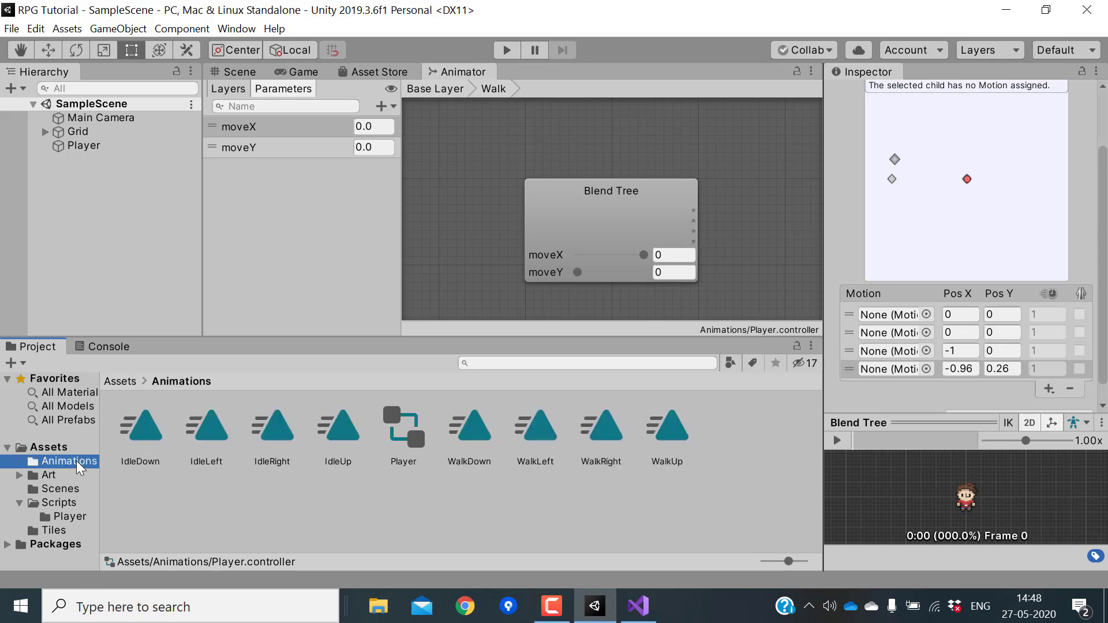
{"action": "left_click", "coordinate": [501, 497]}
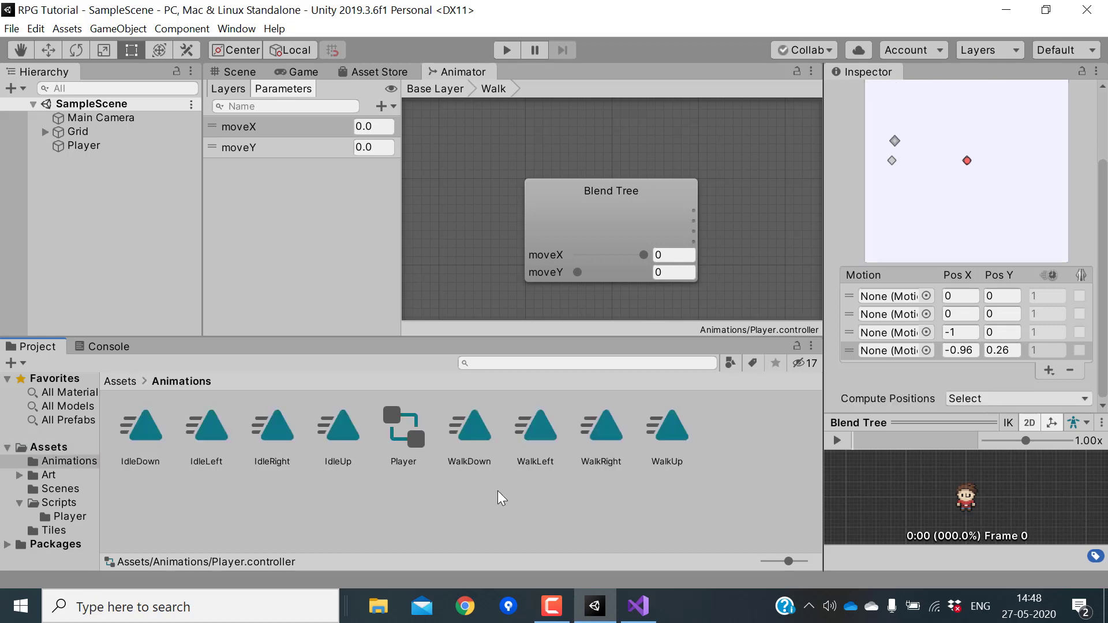
{"action": "left_click_drag", "start_coordinate": [465, 428], "coordinate": [891, 297]}
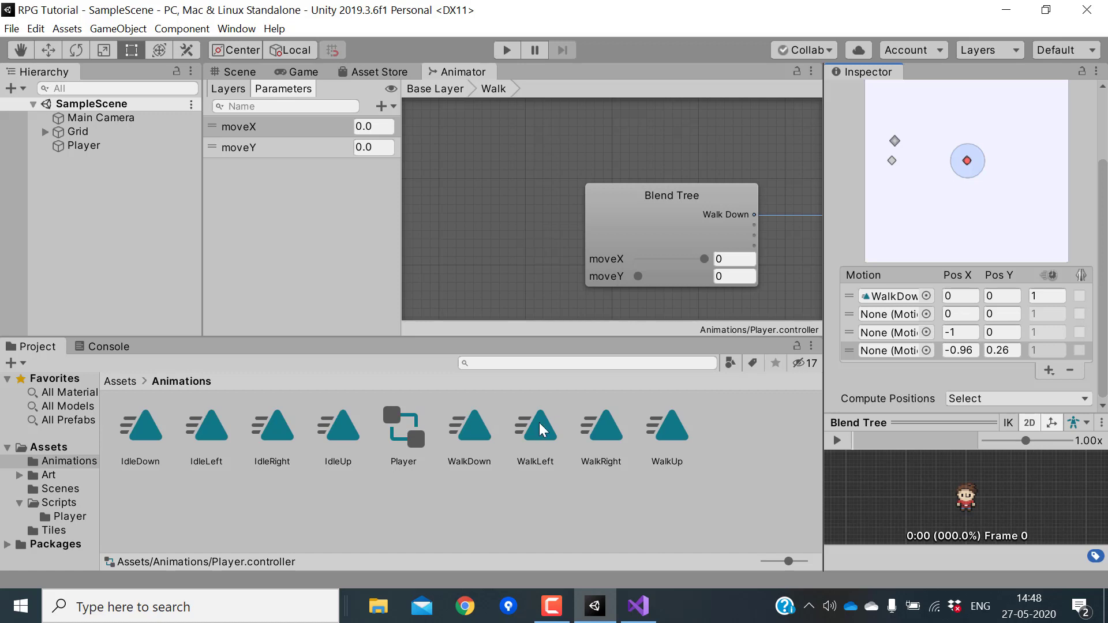
{"action": "left_click_drag", "start_coordinate": [673, 450], "coordinate": [895, 315]}
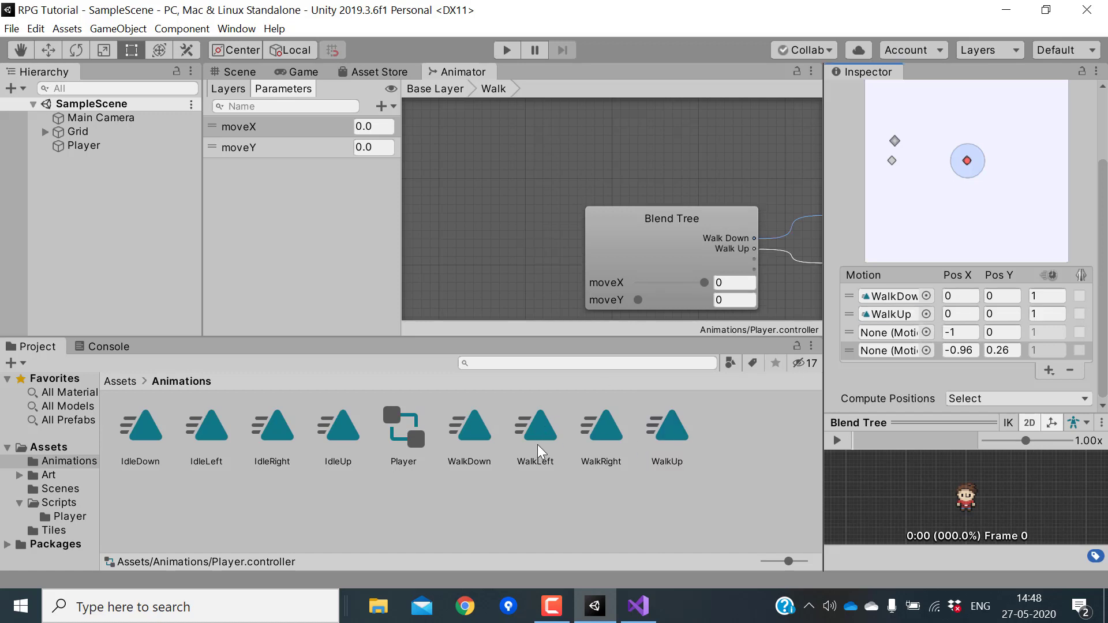
{"action": "left_click_drag", "start_coordinate": [537, 444], "coordinate": [879, 335]}
{"action": "left_click_drag", "start_coordinate": [593, 440], "coordinate": [880, 353]}
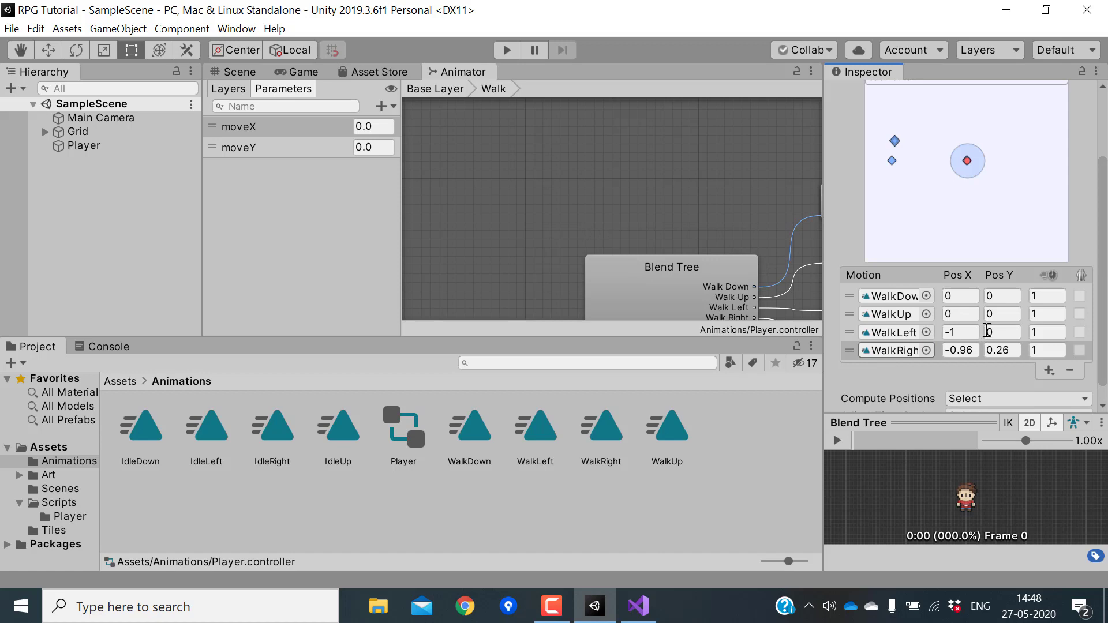
Widen the Inspector and set Pos Y to -1 for the WalkDown motion and 1 for the WalkUp motion.
{"action": "left_click_drag", "start_coordinate": [824, 330], "coordinate": [778, 330]}
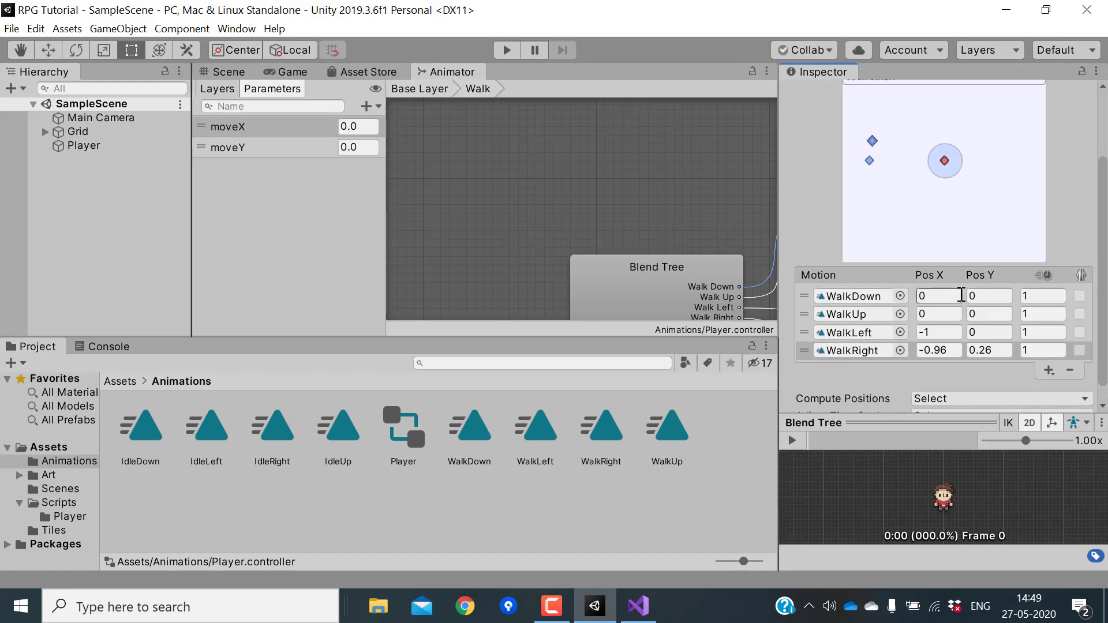
{"action": "left_click", "coordinate": [981, 296]}
{"action": "key", "text": "BackSpace"}
{"action": "type", "text": "-1"}
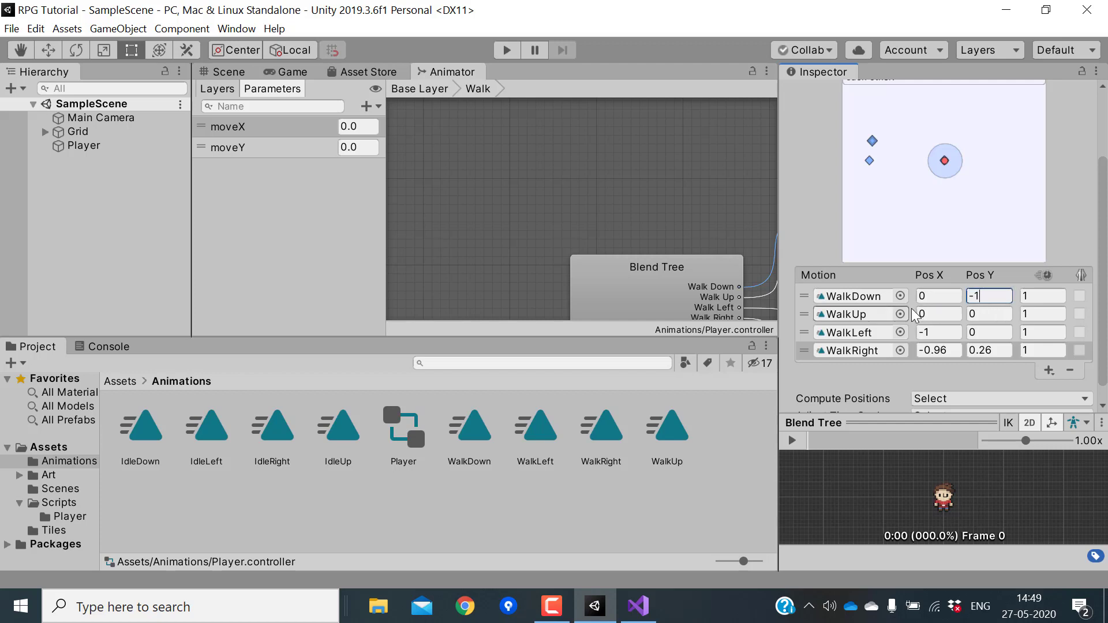
{"action": "left_click", "coordinate": [981, 314]}
{"action": "type", "text": "1"}
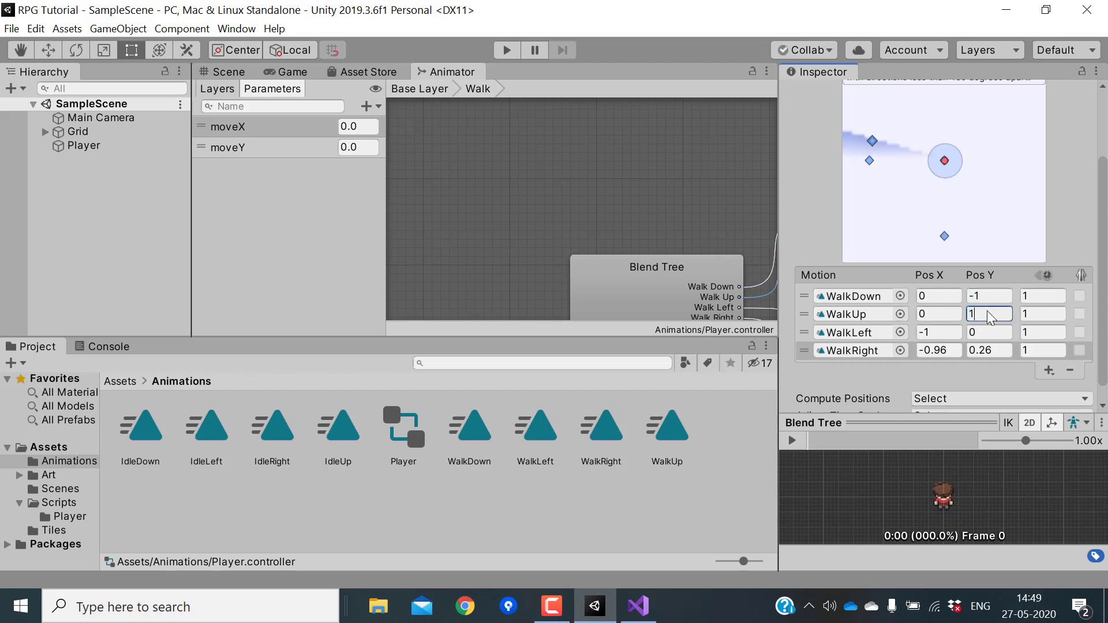
Check the WalkLeft motion's position, and set the WalkRight motion to Pos X 1 and Pos Y 0.
{"action": "left_click", "coordinate": [932, 335]}
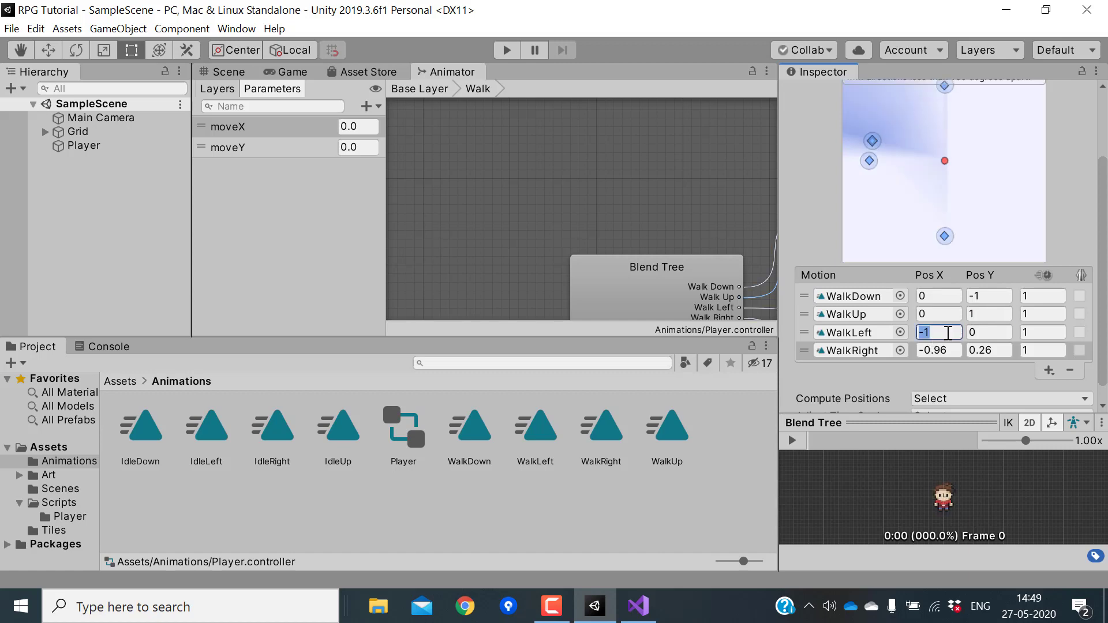
{"action": "left_click", "coordinate": [1007, 333]}
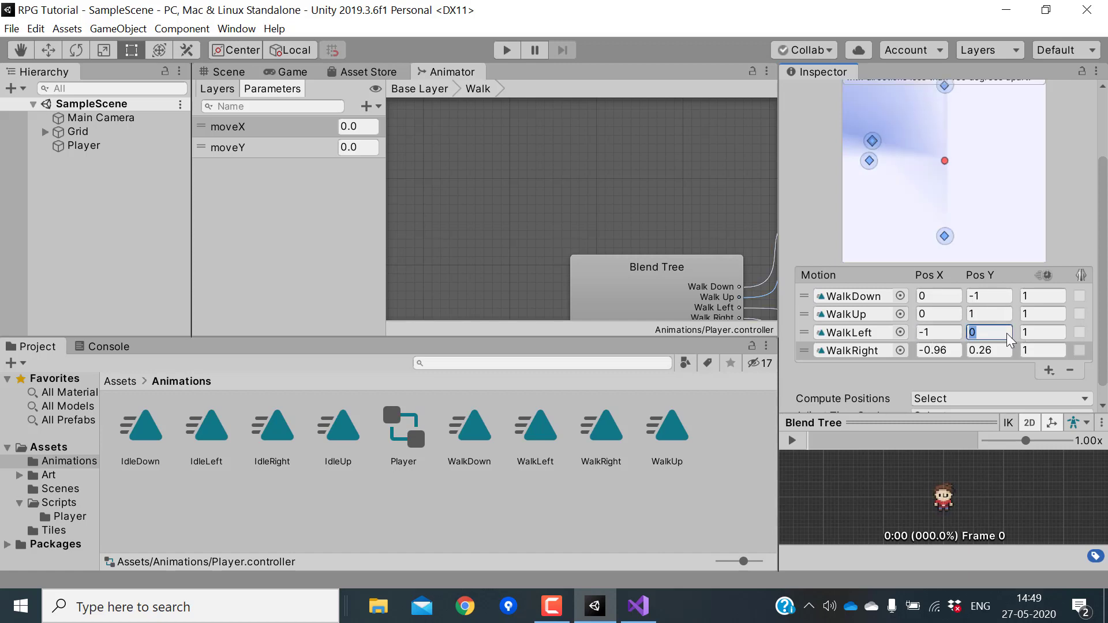
{"action": "left_click", "coordinate": [939, 351]}
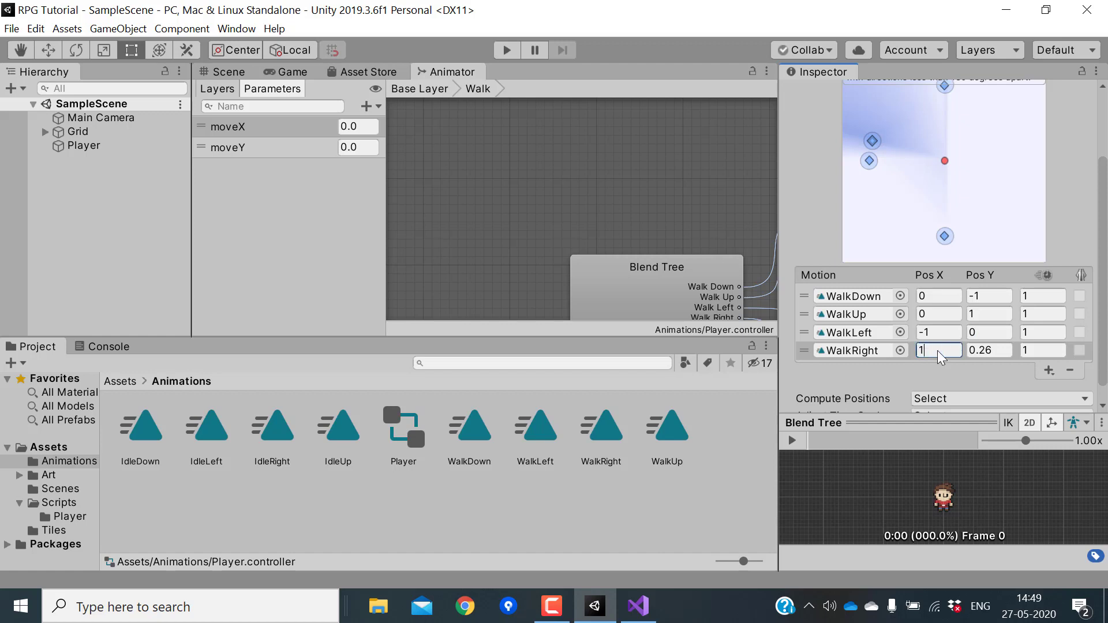
{"action": "left_click", "coordinate": [981, 350]}
{"action": "type", "text": "0"}
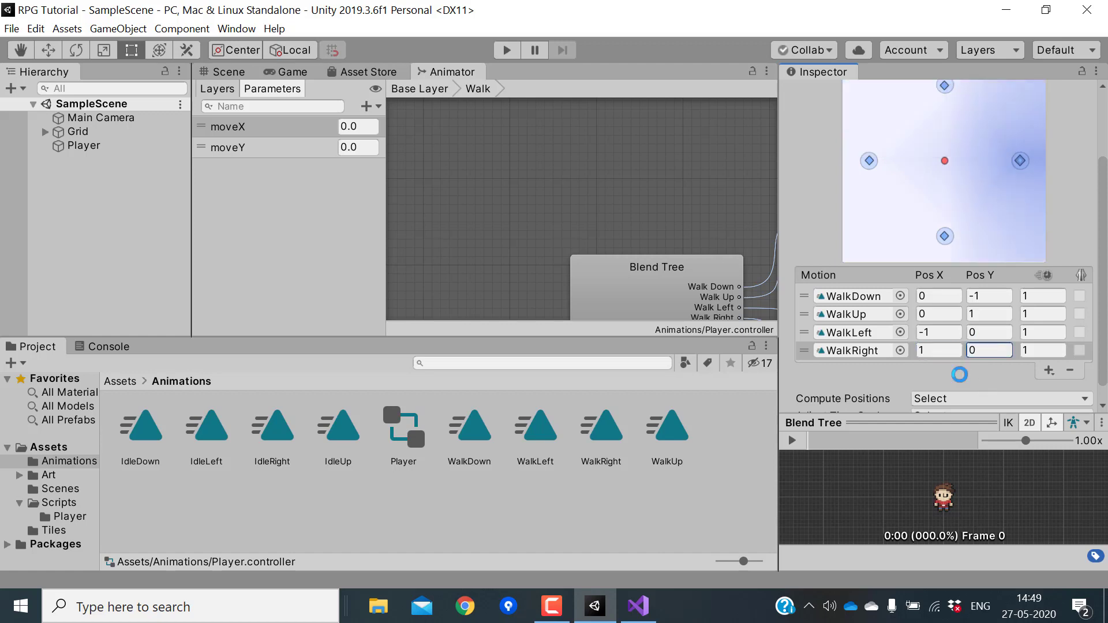
Return to the Animator's Base Layer and add a Bool parameter named isMoving.
{"action": "left_click", "coordinate": [408, 89]}
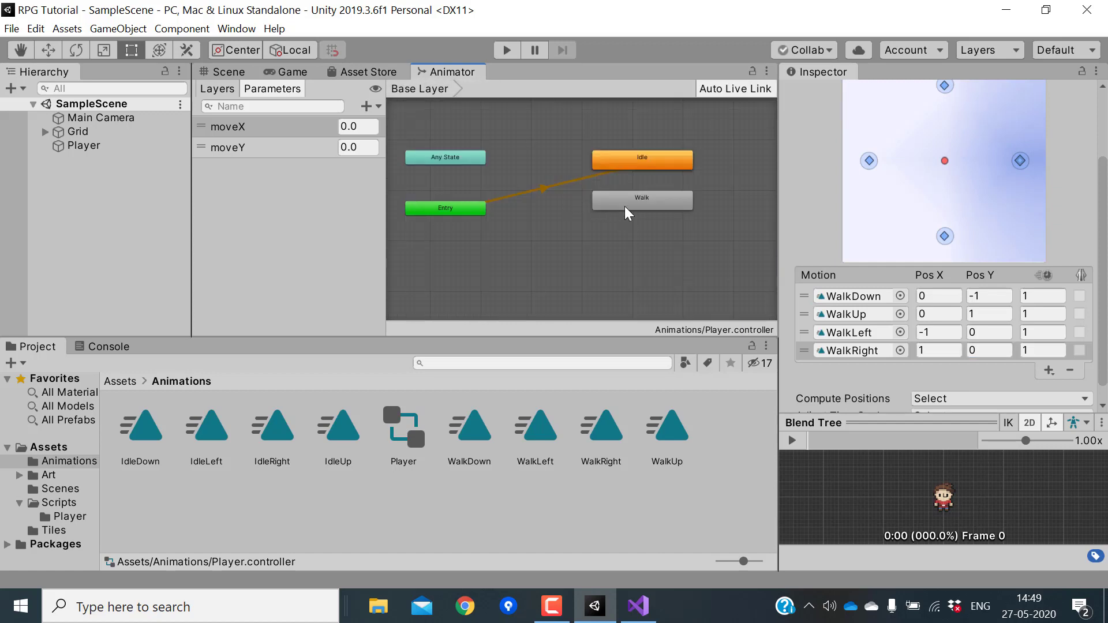
{"action": "left_click", "coordinate": [369, 107]}
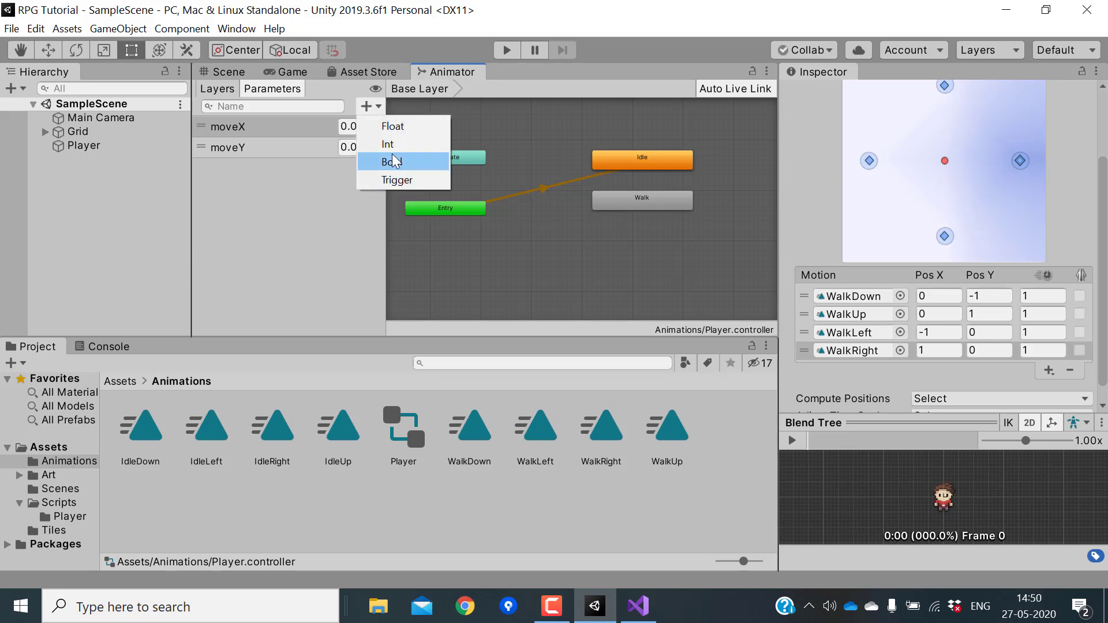
{"action": "left_click", "coordinate": [393, 161]}
{"action": "type", "text": "isMoving"}
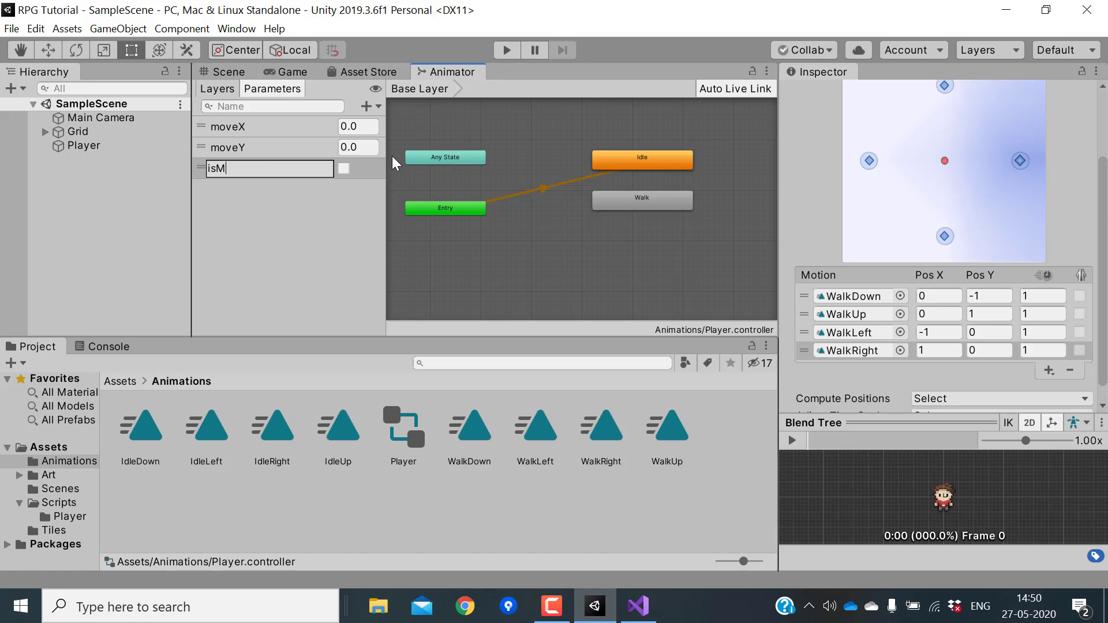
{"action": "key", "text": "Return"}
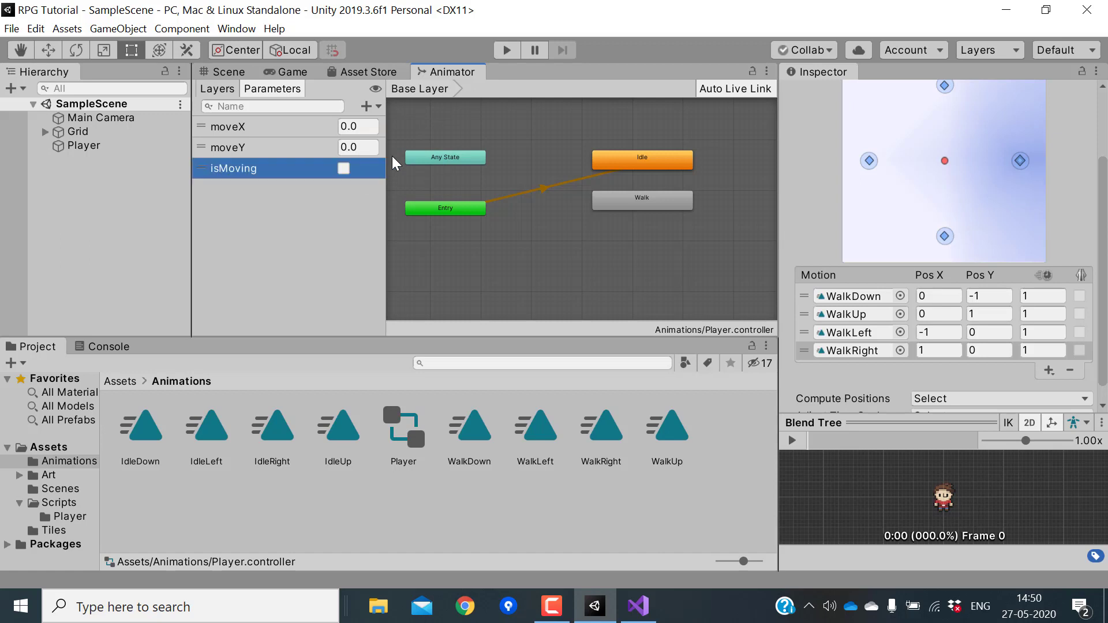
Create a transition from the Idle state to the Walk state.
{"action": "right_click", "coordinate": [629, 158]}
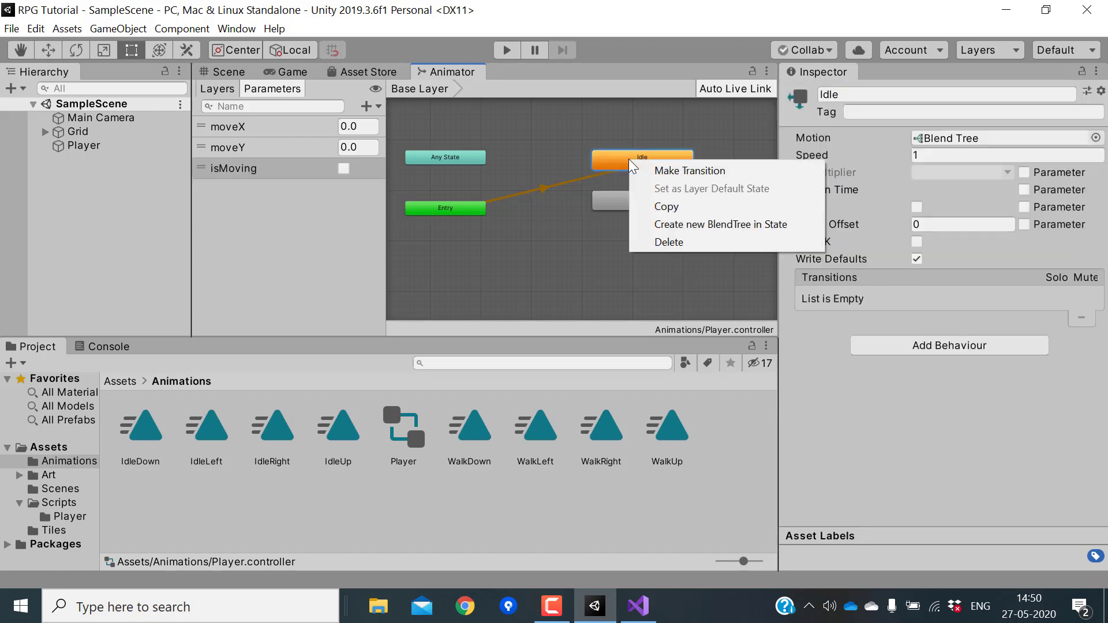
{"action": "left_click", "coordinate": [658, 170]}
{"action": "left_click", "coordinate": [641, 196]}
Add a condition to the Idle -> Walk transition that requires isMoving to be true.
{"action": "left_click", "coordinate": [639, 179]}
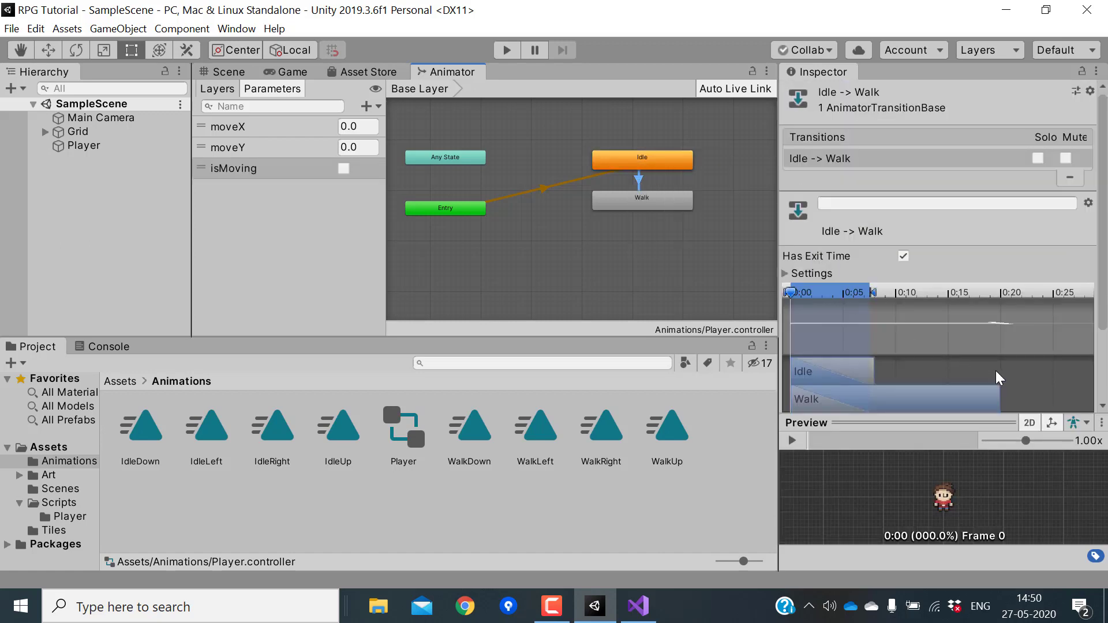
{"action": "scroll", "coordinate": [996, 370], "scroll_direction": "down", "scroll_amount": 3}
{"action": "scroll", "coordinate": [974, 263], "scroll_direction": "down", "scroll_amount": 2}
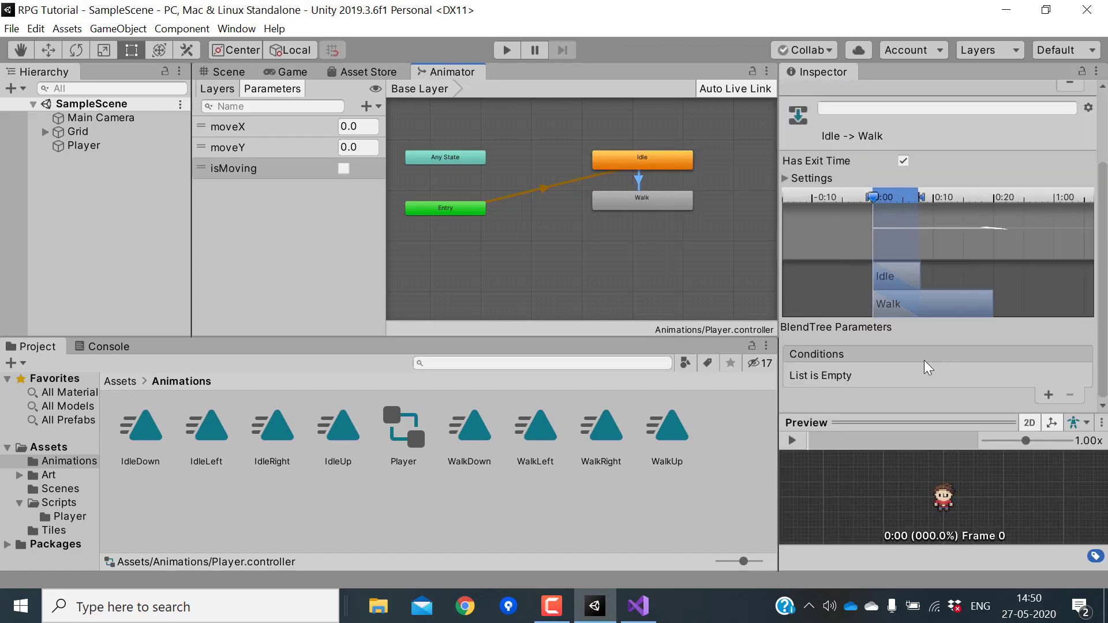
{"action": "left_click", "coordinate": [1048, 395]}
{"action": "left_click", "coordinate": [900, 375]}
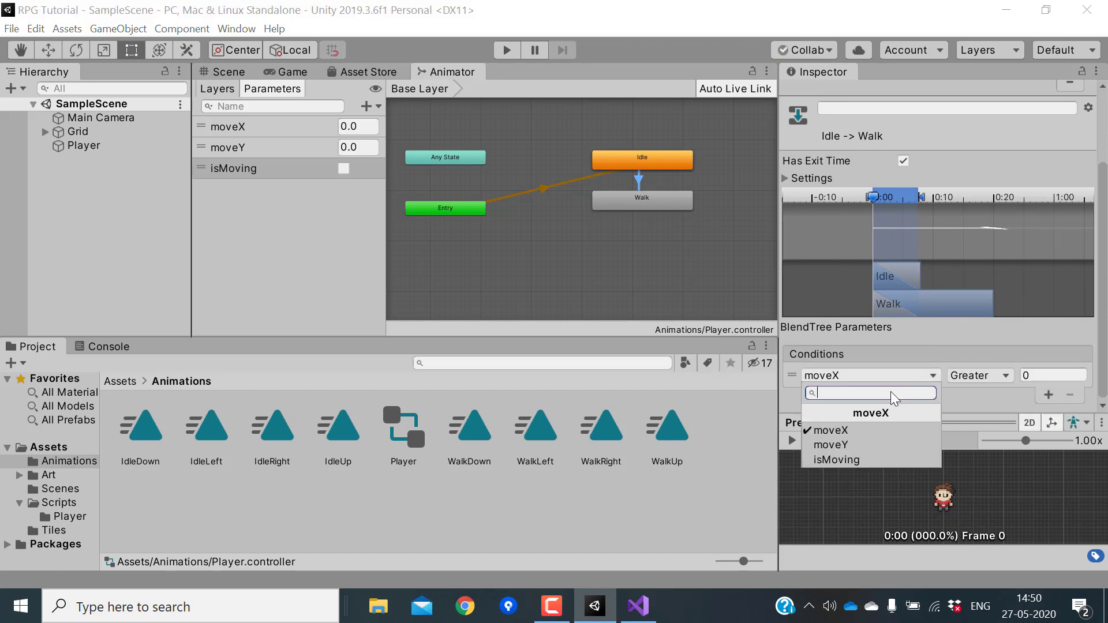
{"action": "left_click", "coordinate": [843, 469]}
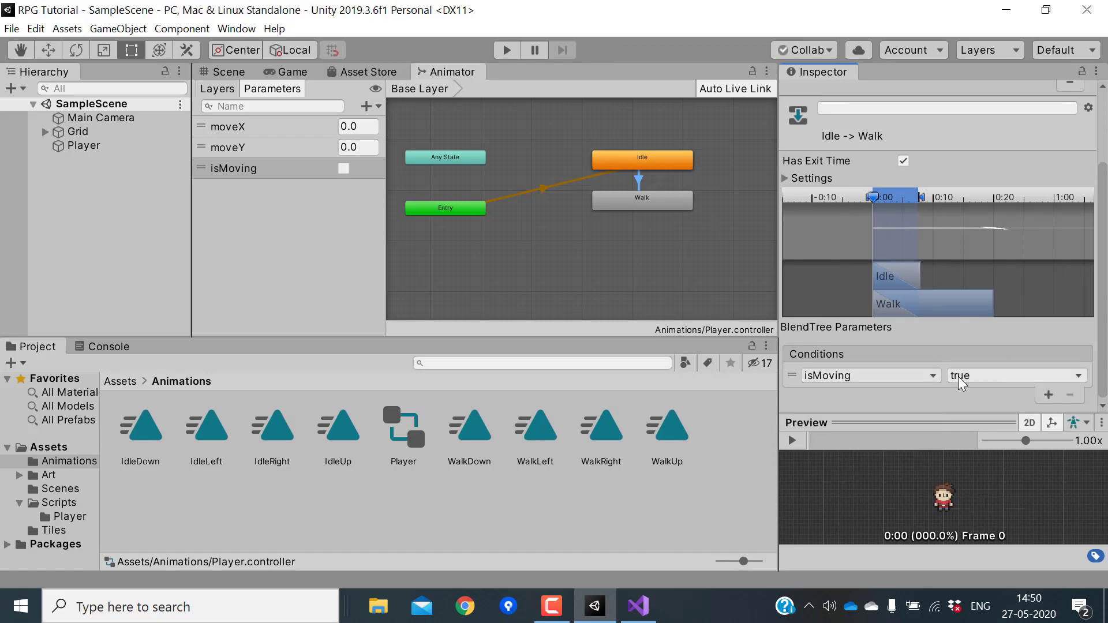
Turn off Has Exit Time for the Idle -> Walk transition and set its Transition Duration to 0.
{"action": "left_click", "coordinate": [904, 161]}
{"action": "left_click", "coordinate": [785, 177]}
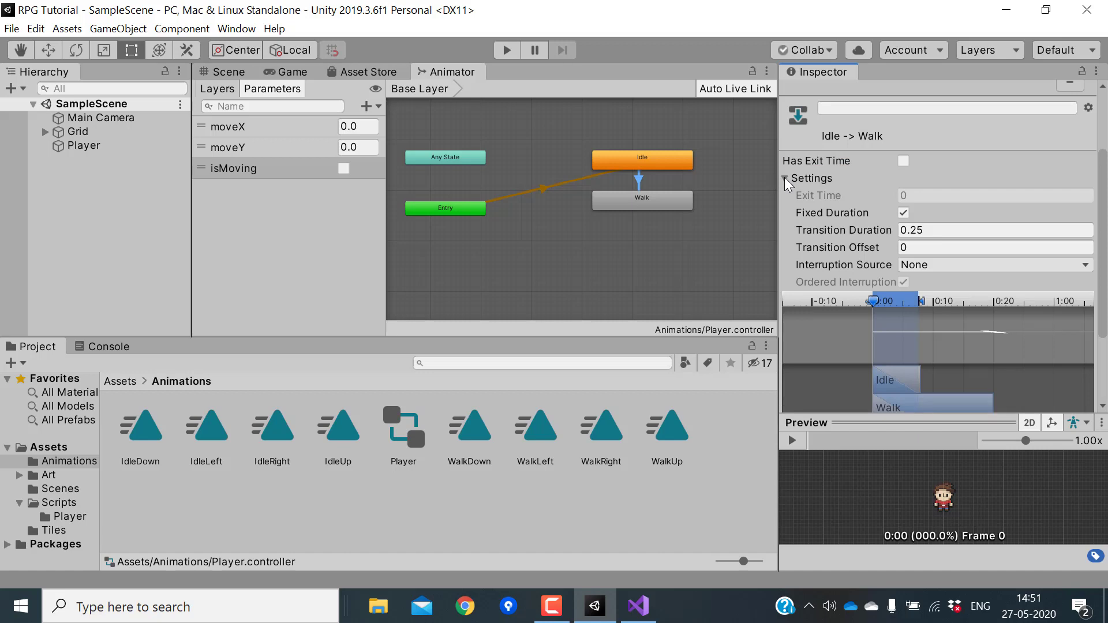
{"action": "left_click", "coordinate": [929, 229]}
{"action": "key", "text": "BackSpace"}
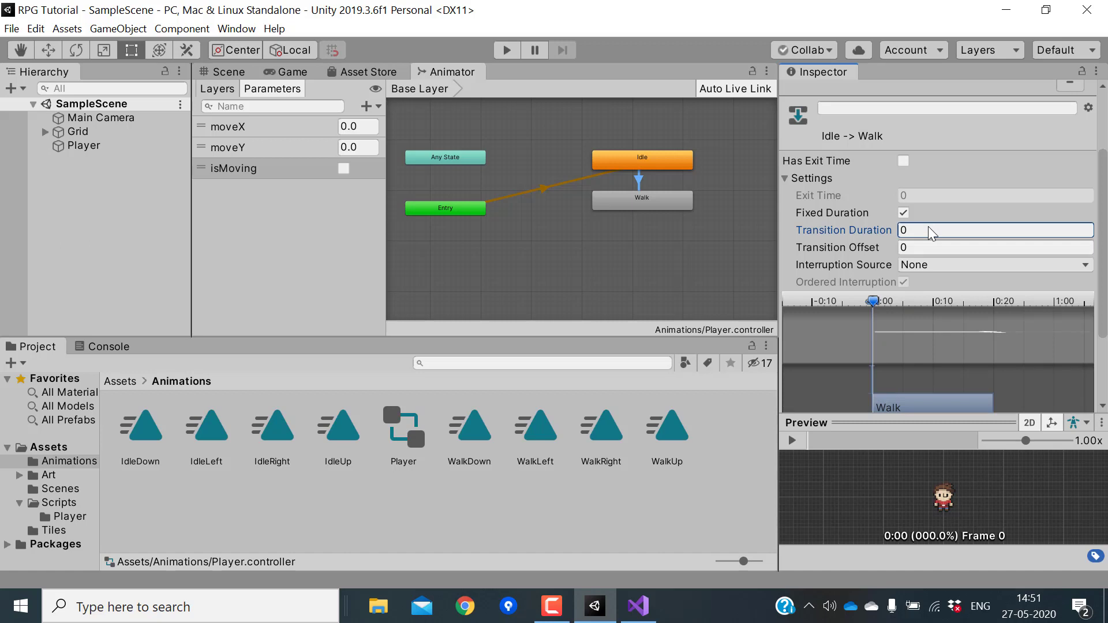
{"action": "type", "text": "0"}
Create a transition from the Walk state back to the Idle state.
{"action": "right_click", "coordinate": [659, 204]}
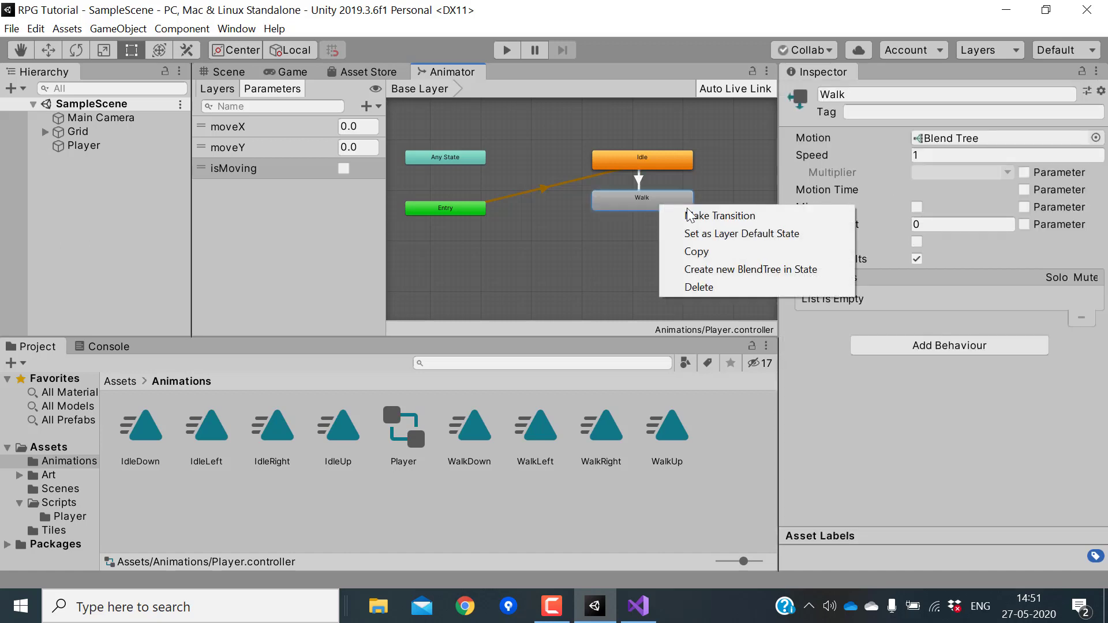
{"action": "left_click", "coordinate": [710, 216]}
{"action": "left_click", "coordinate": [666, 168]}
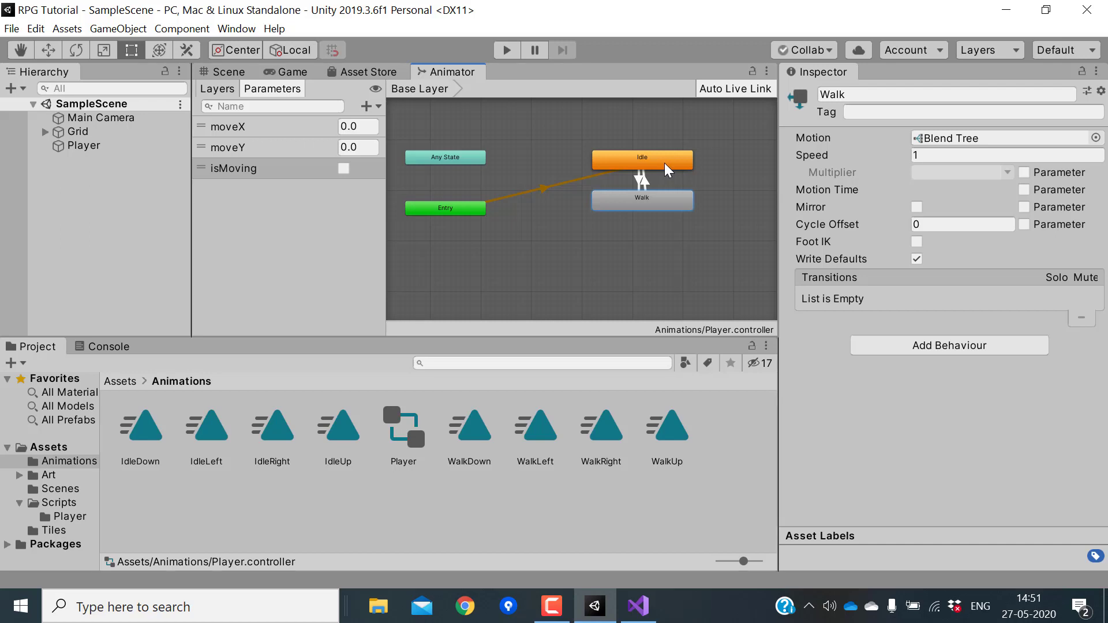
Add a condition to the Walk -> Idle transition that requires isMoving to be false.
{"action": "left_click", "coordinate": [647, 182]}
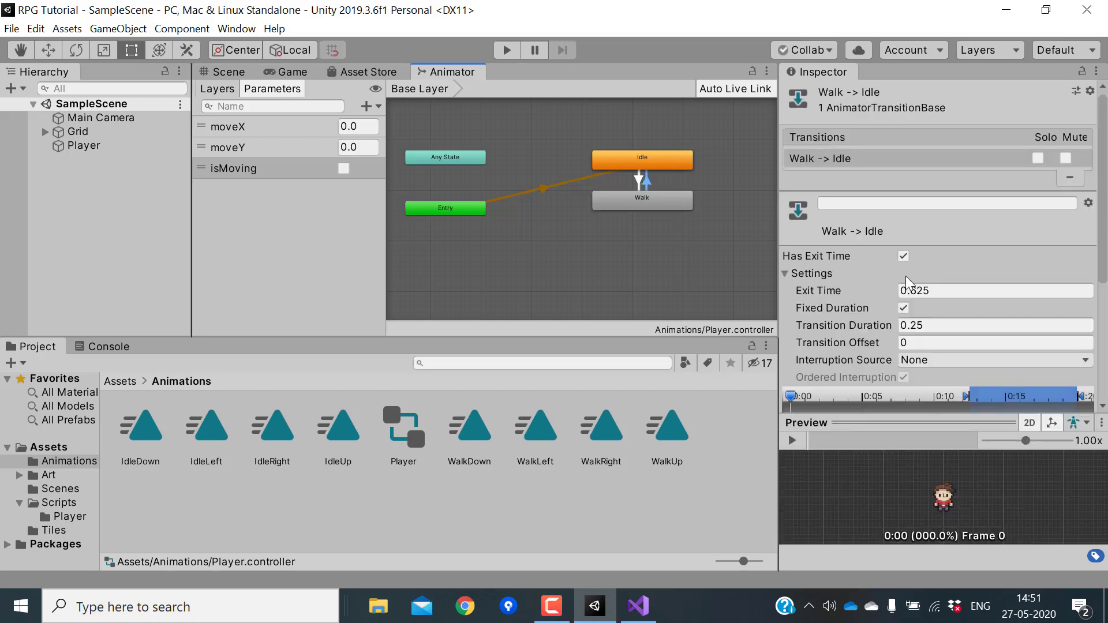
{"action": "scroll", "coordinate": [905, 276], "scroll_direction": "down", "scroll_amount": 3}
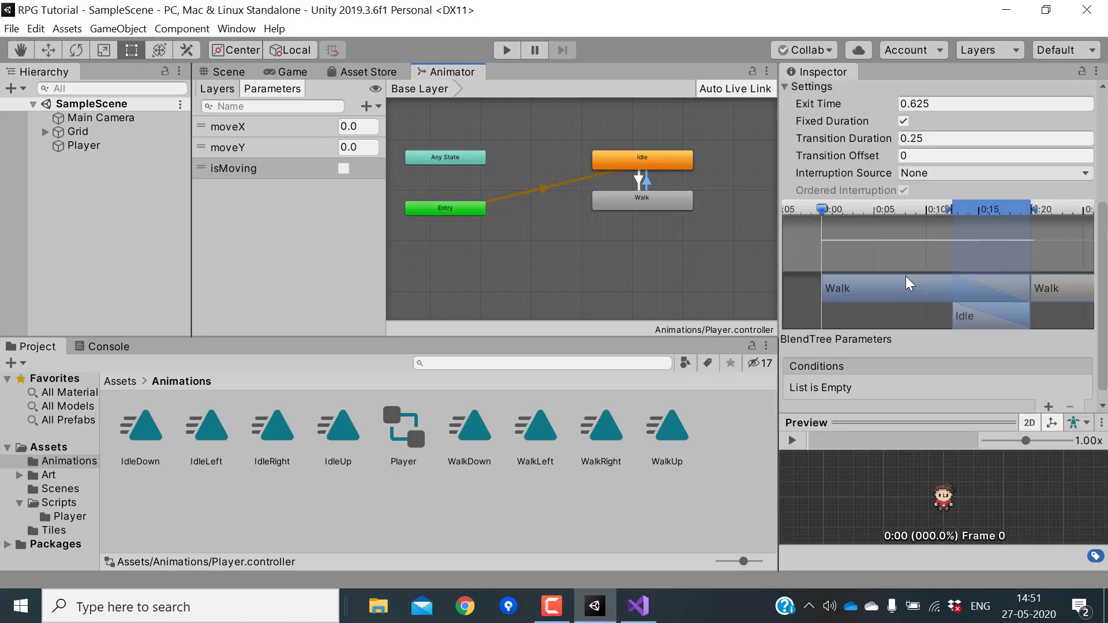
{"action": "left_click", "coordinate": [1048, 407]}
{"action": "left_click", "coordinate": [859, 390]}
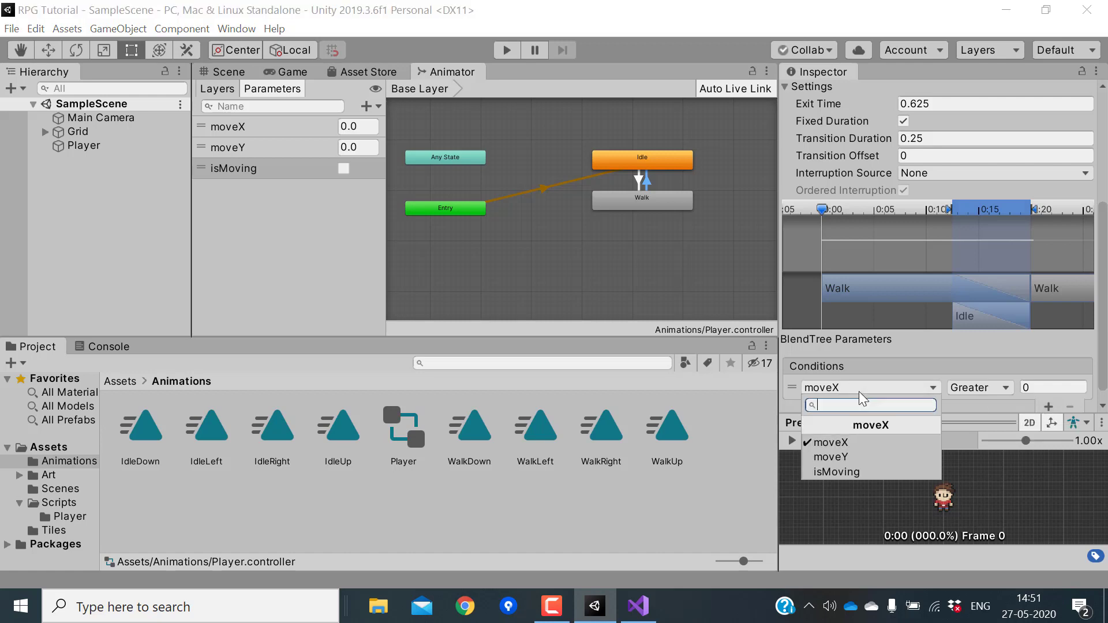
{"action": "left_click", "coordinate": [853, 472]}
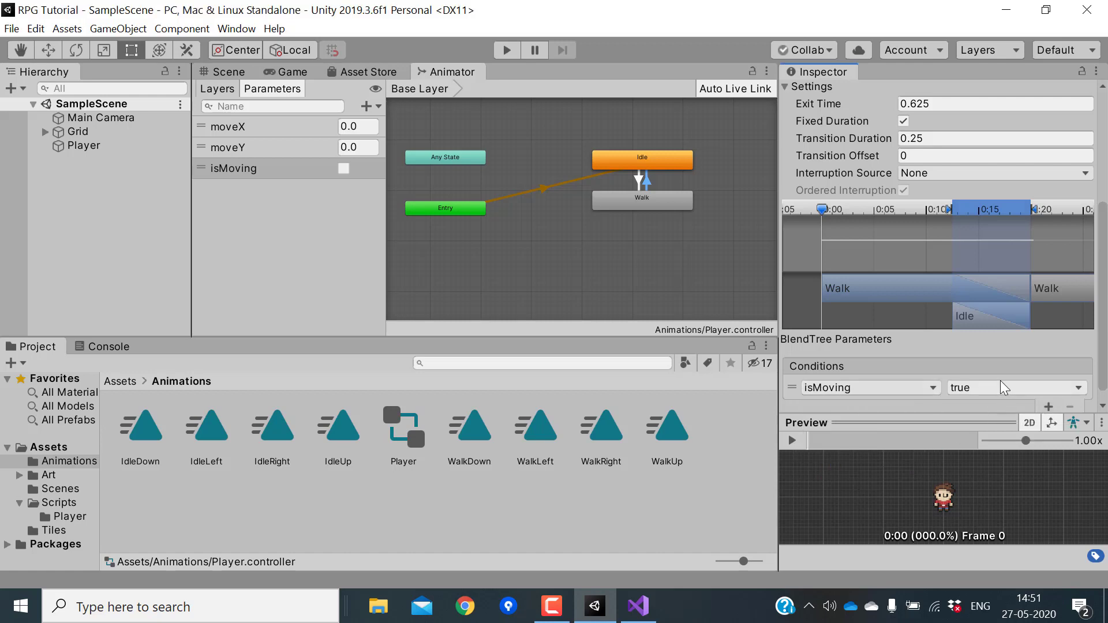
{"action": "left_click", "coordinate": [973, 393]}
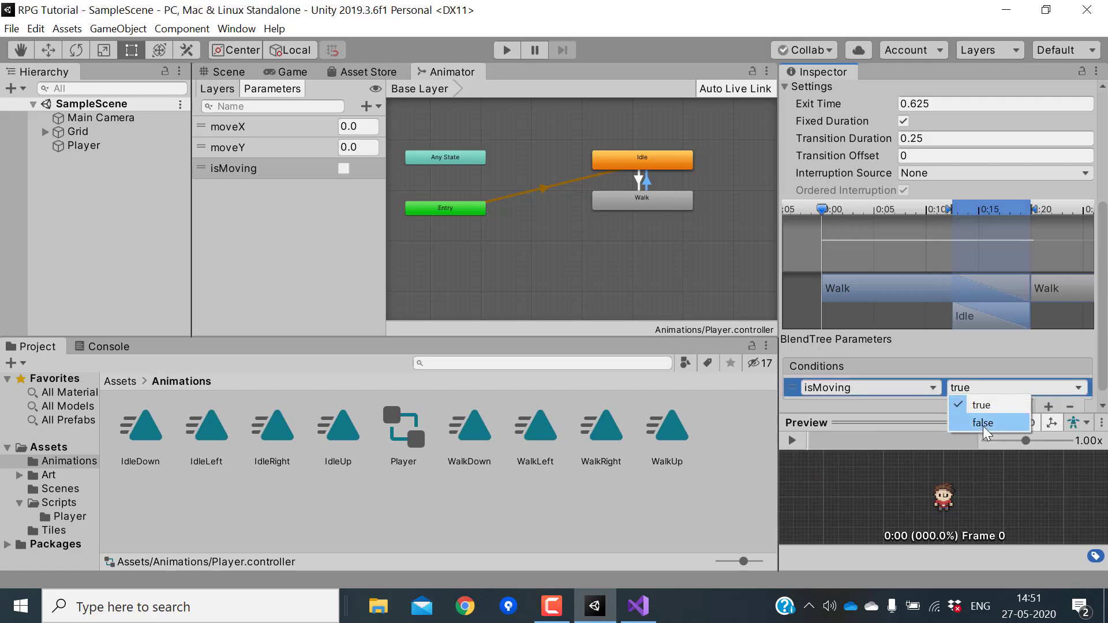
{"action": "left_click", "coordinate": [963, 422]}
Turn off Has Exit Time for the Walk -> Idle transition and set its Transition Duration to 0.
{"action": "scroll", "coordinate": [1021, 181], "scroll_direction": "up", "scroll_amount": 5}
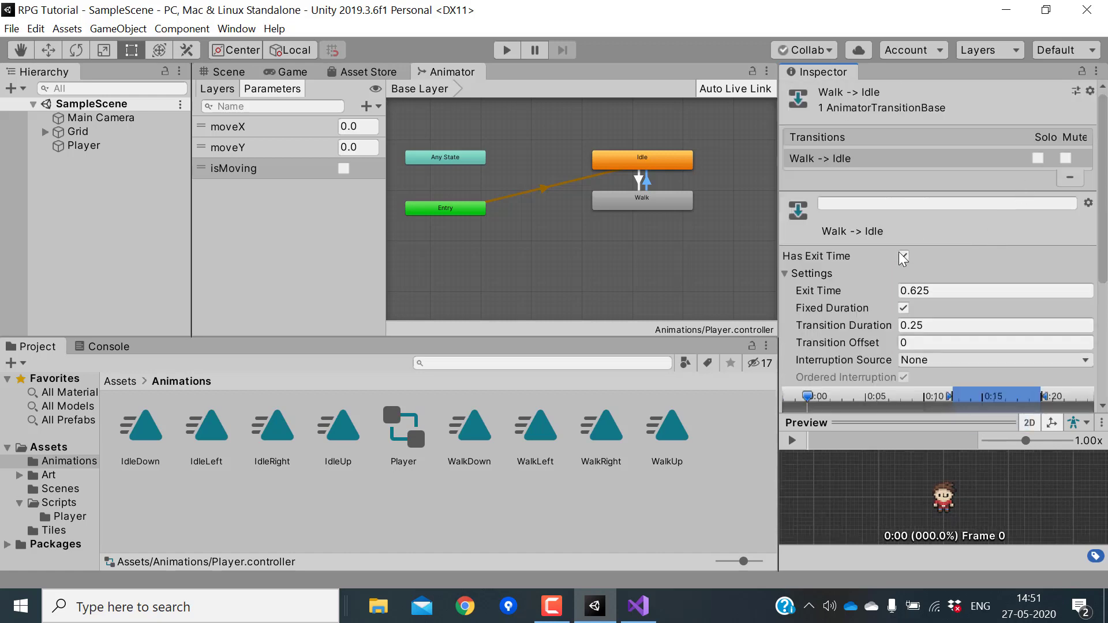
{"action": "left_click", "coordinate": [904, 256]}
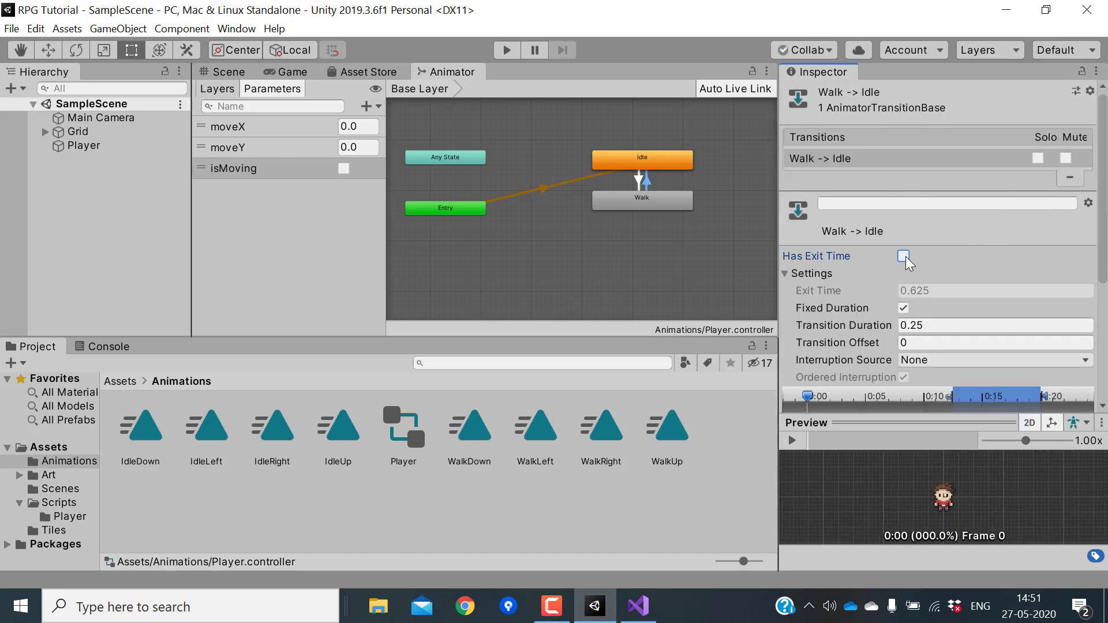
{"action": "left_click", "coordinate": [922, 327]}
{"action": "type", "text": "0"}
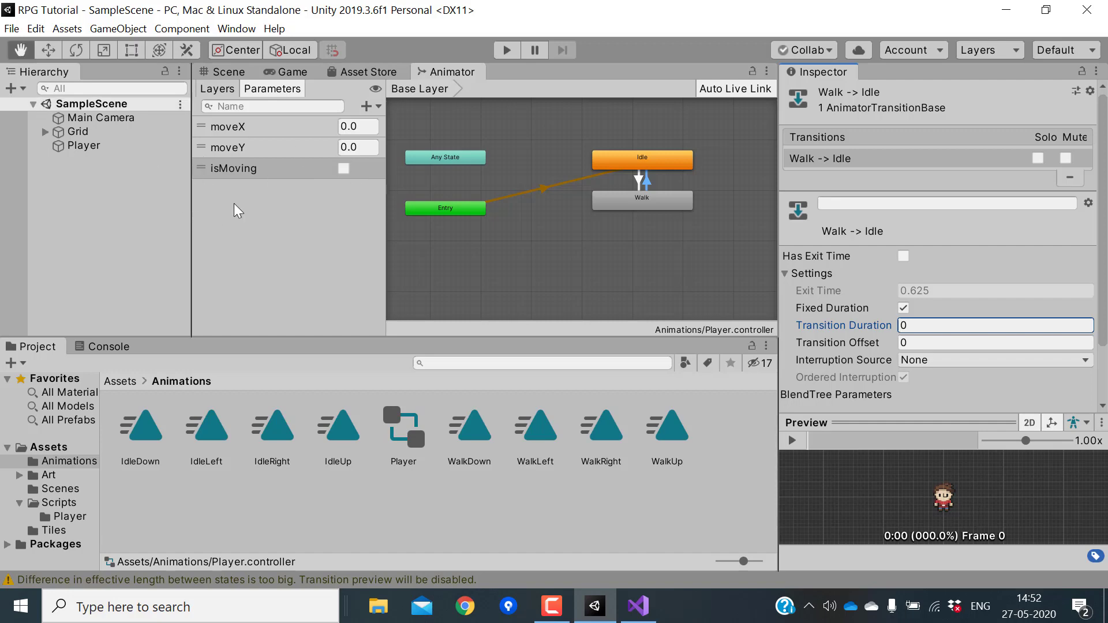
In Visual Studio, add animator.SetBool("isMoving", isMoving); at the end of Update(), after the if (!isMoving) block, and save PlayerController.cs.
{"action": "key", "text": "alt+Tab"}
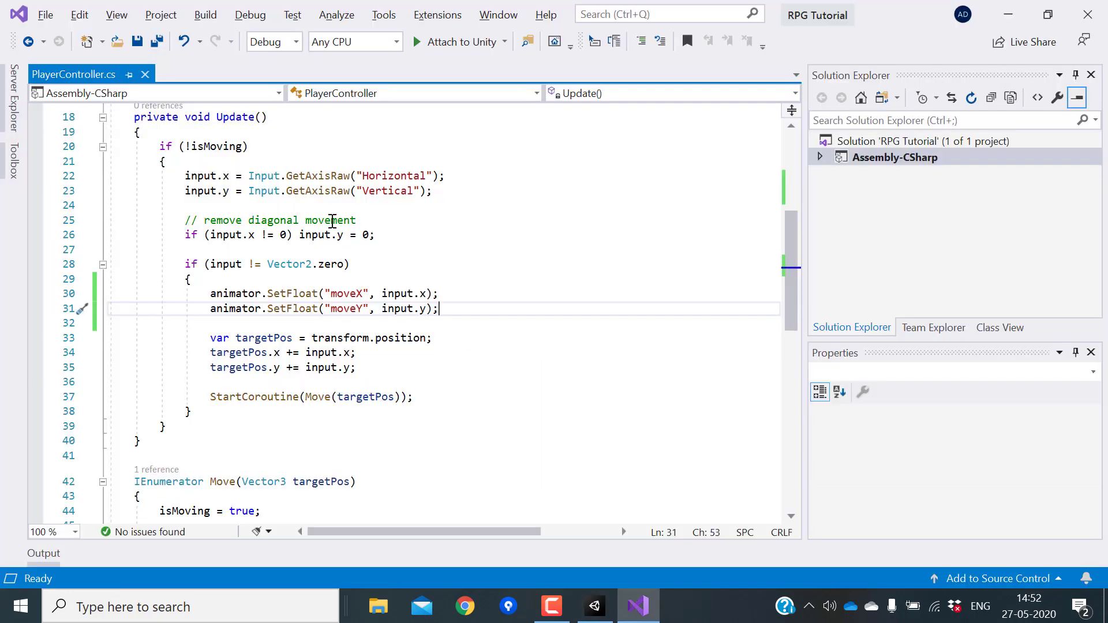
{"action": "left_click", "coordinate": [556, 289]}
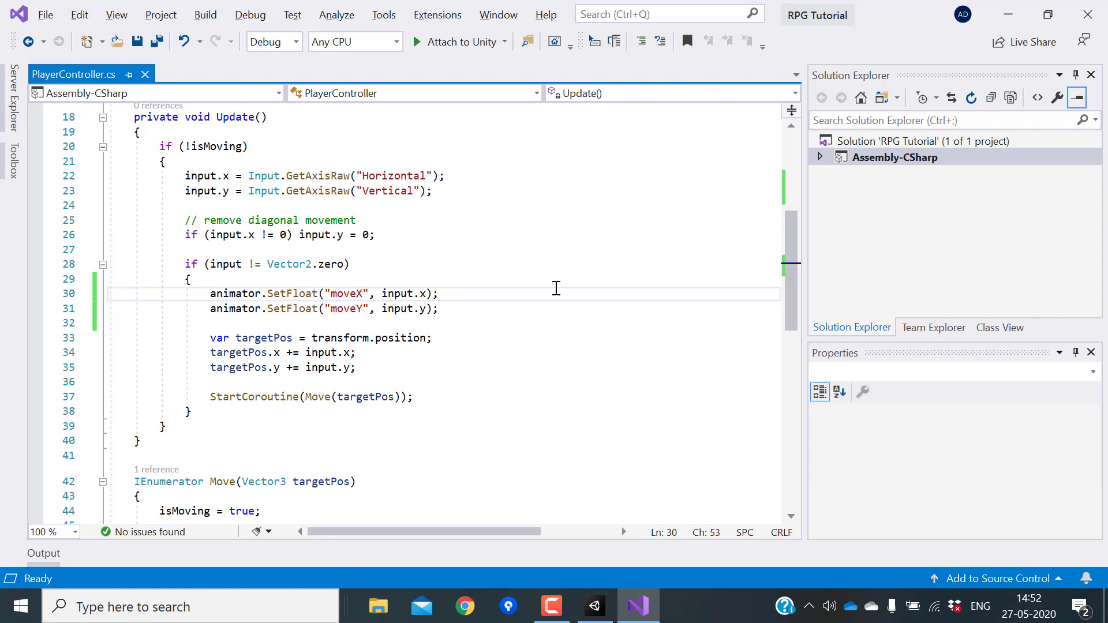
{"action": "left_click", "coordinate": [224, 145]}
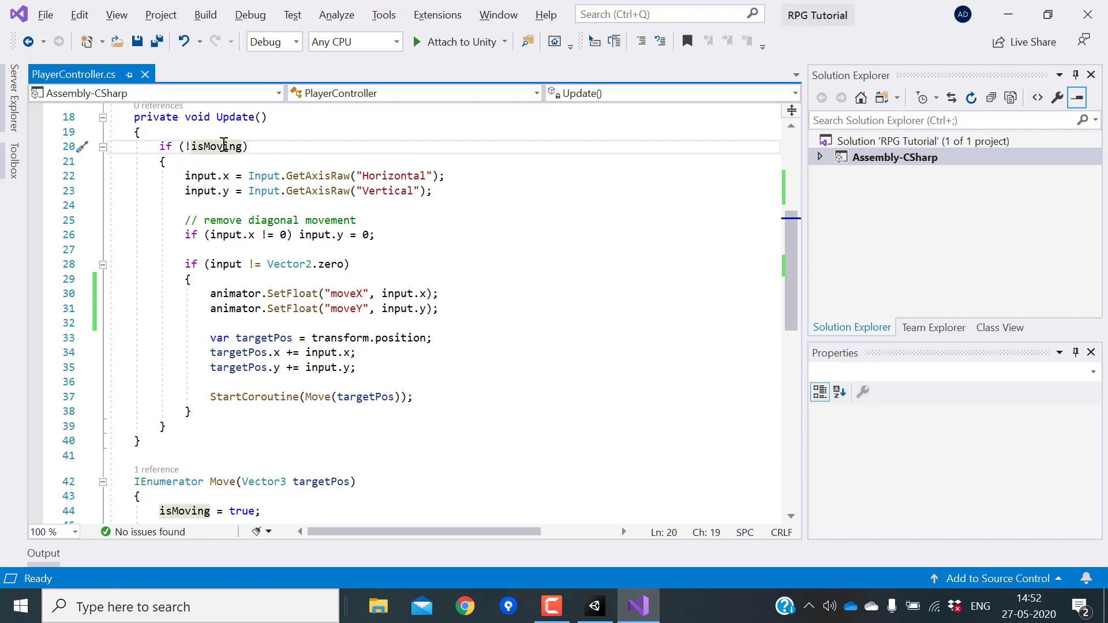
{"action": "left_click", "coordinate": [173, 431]}
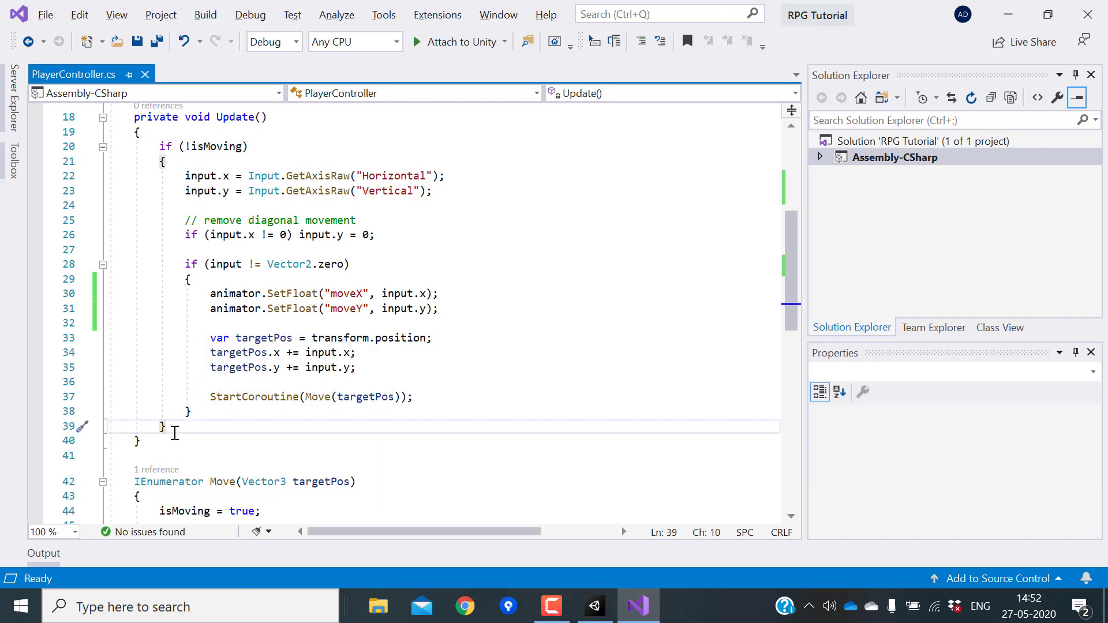
{"action": "key", "text": "Return"}
{"action": "key", "text": "Return"}
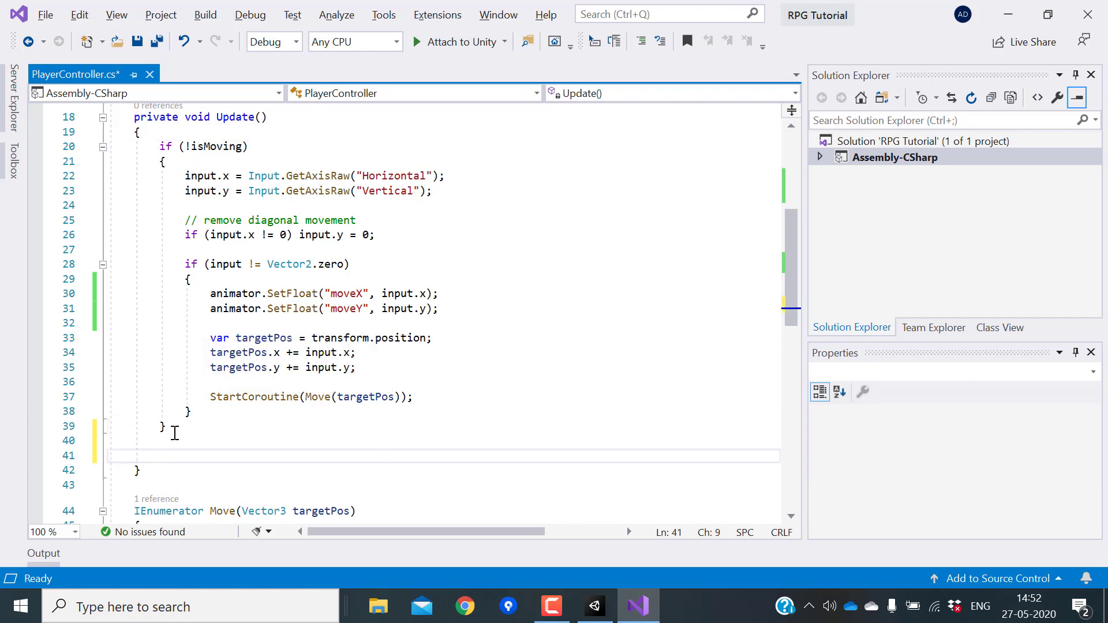
{"action": "type", "text": "ani"}
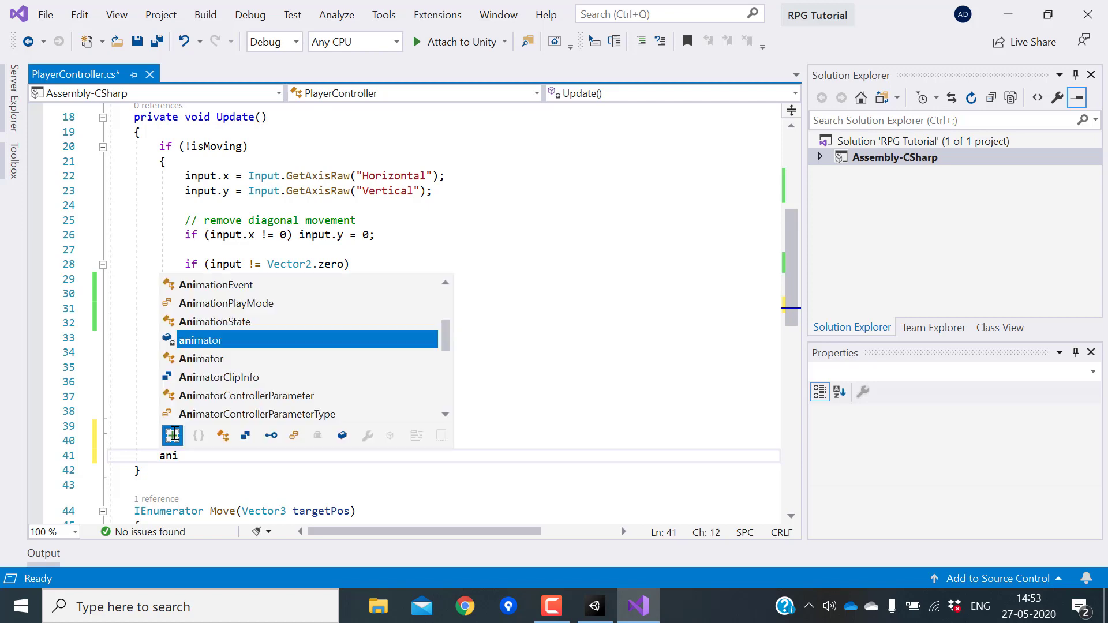
{"action": "type", "text": "mator.SetBool(\"isMoving\", isMoving);"}
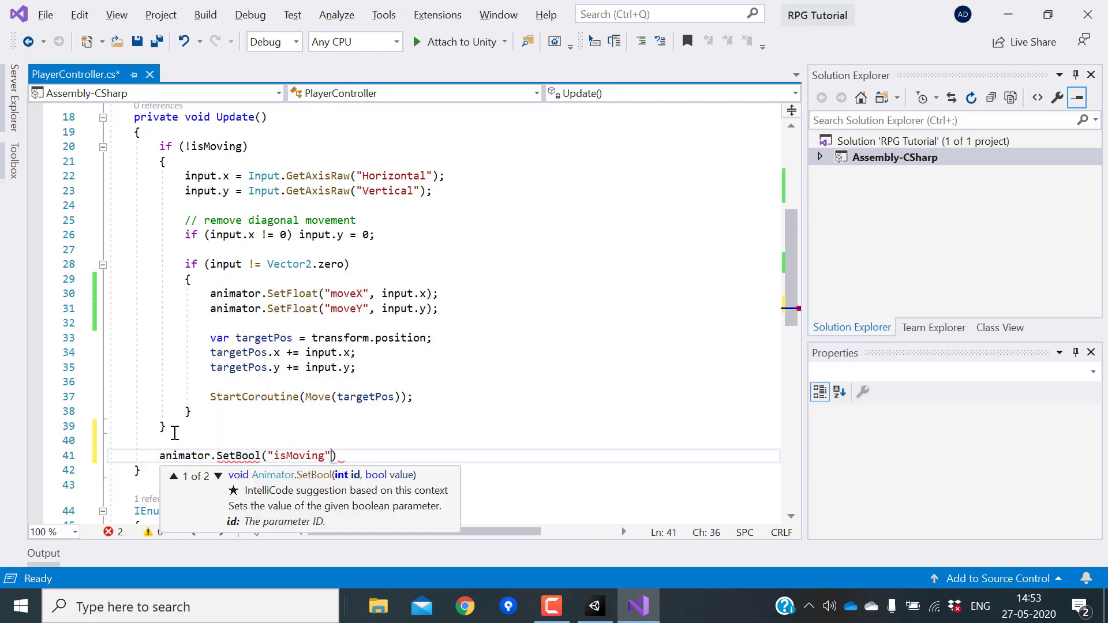
{"action": "key", "text": "ctrl+s"}
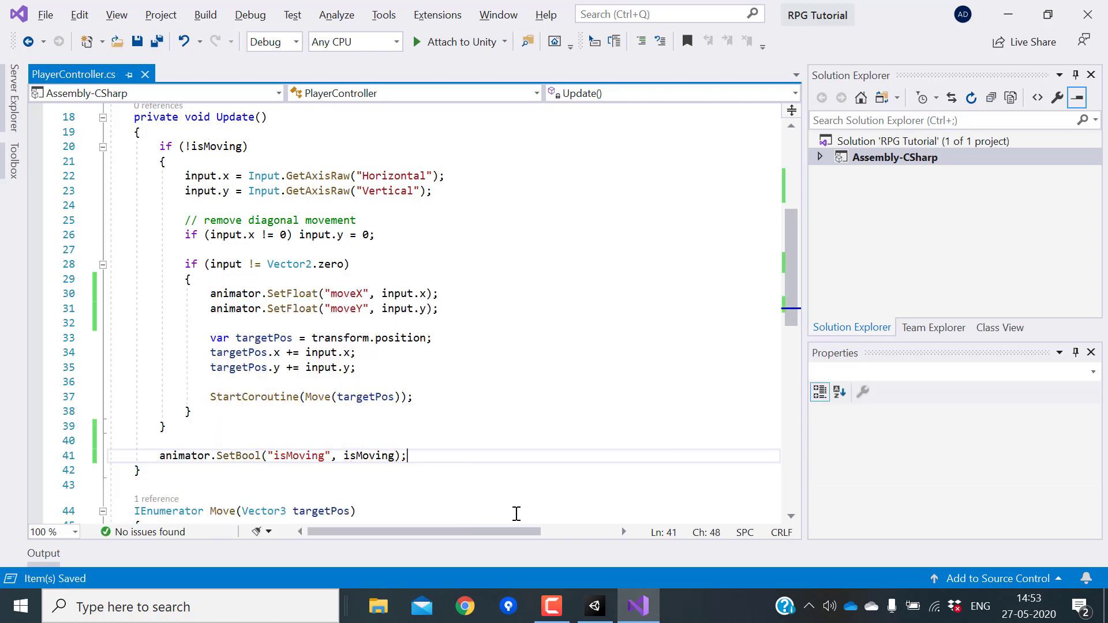
{"action": "mouse_move", "coordinate": [191, 418]}
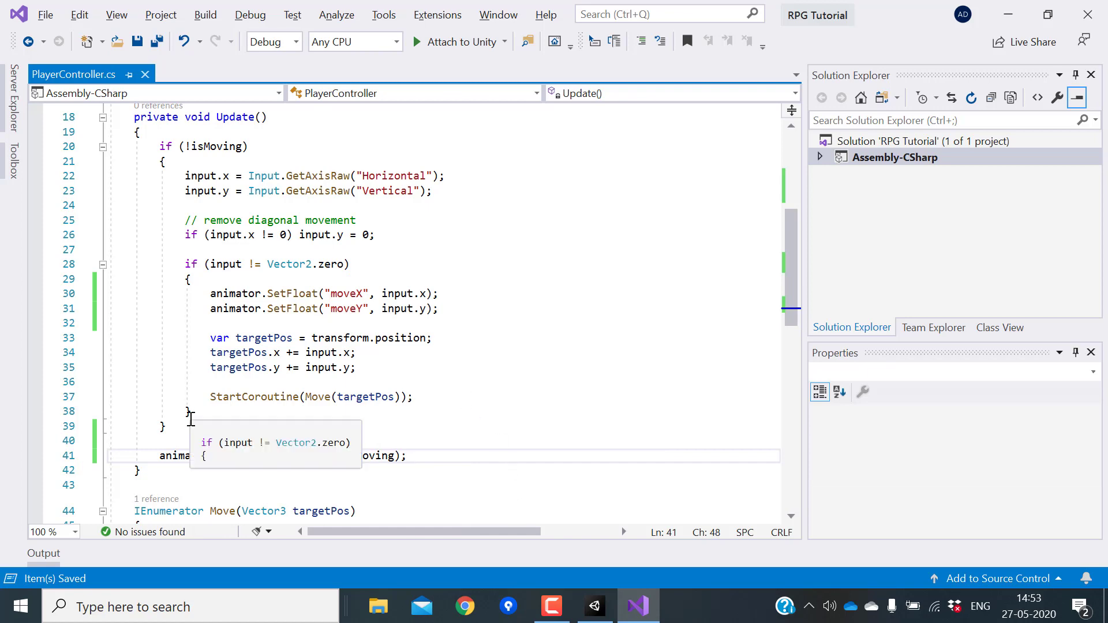
Return to Unity, run the game and walk the player right, left, up and down to test the directional walk and idle animations.
{"action": "left_click", "coordinate": [594, 606]}
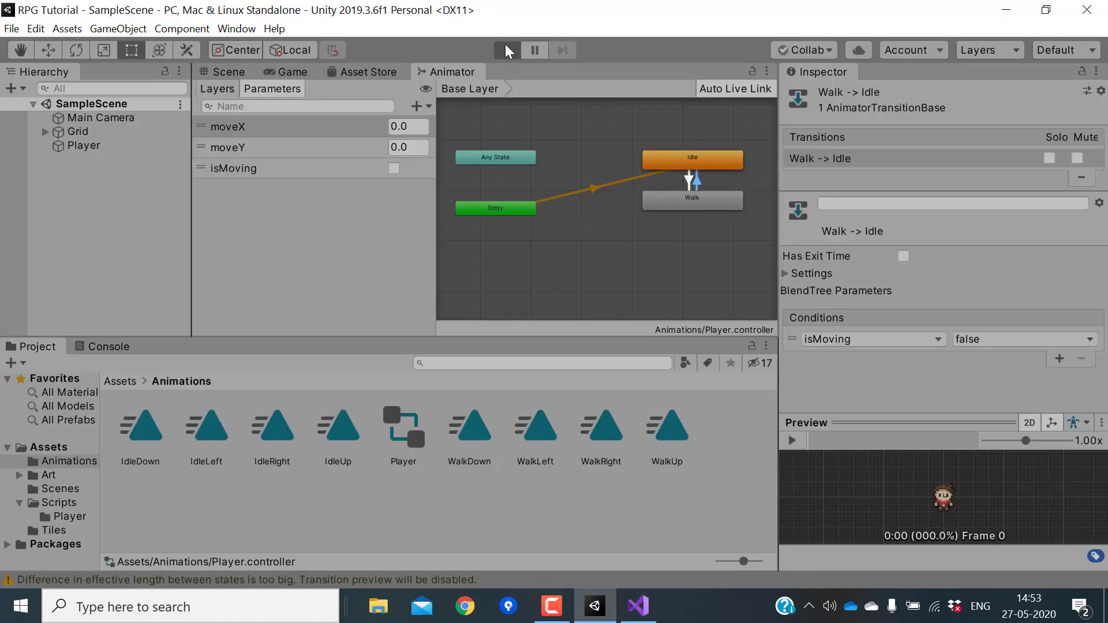
{"action": "left_click", "coordinate": [506, 47]}
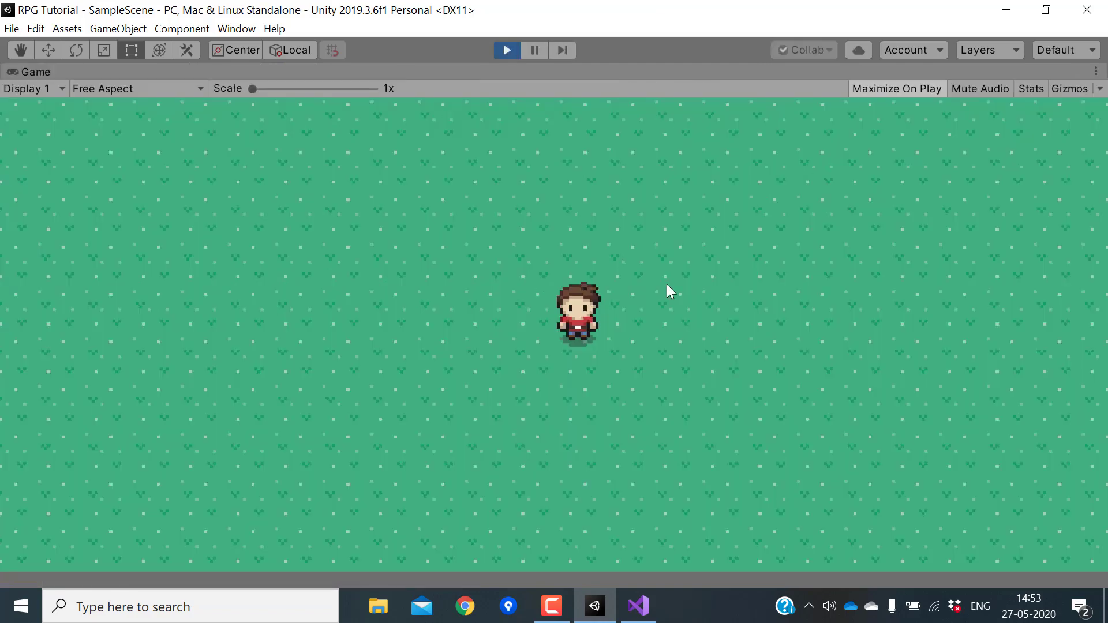
{"action": "key", "text": "Right"}
{"action": "key", "text": "Left"}
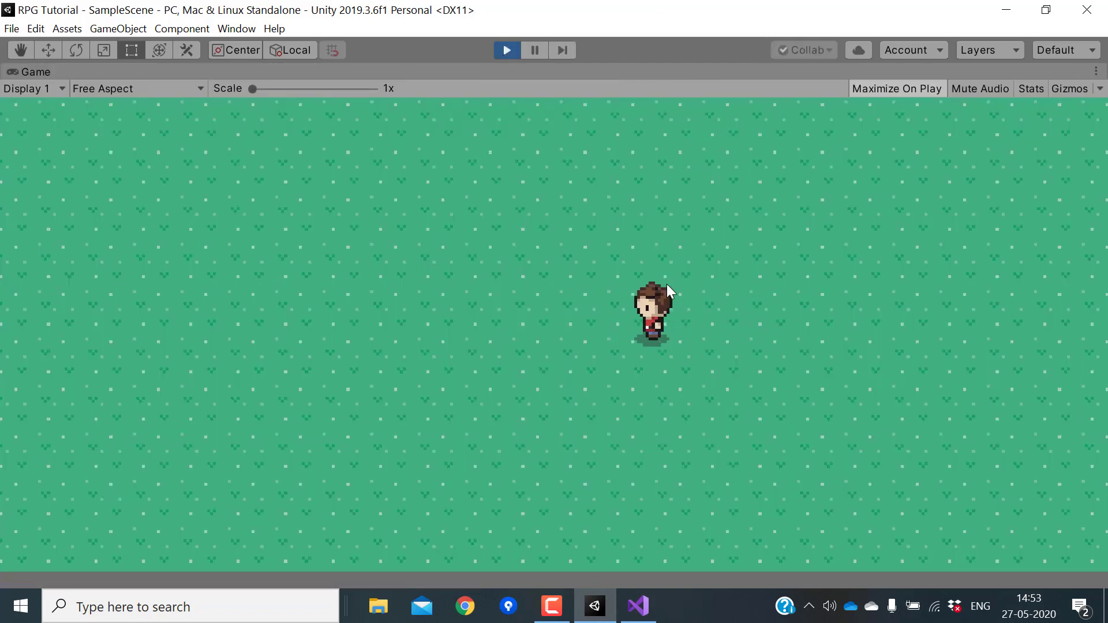
{"action": "key", "text": "Right"}
{"action": "key", "text": "Up"}
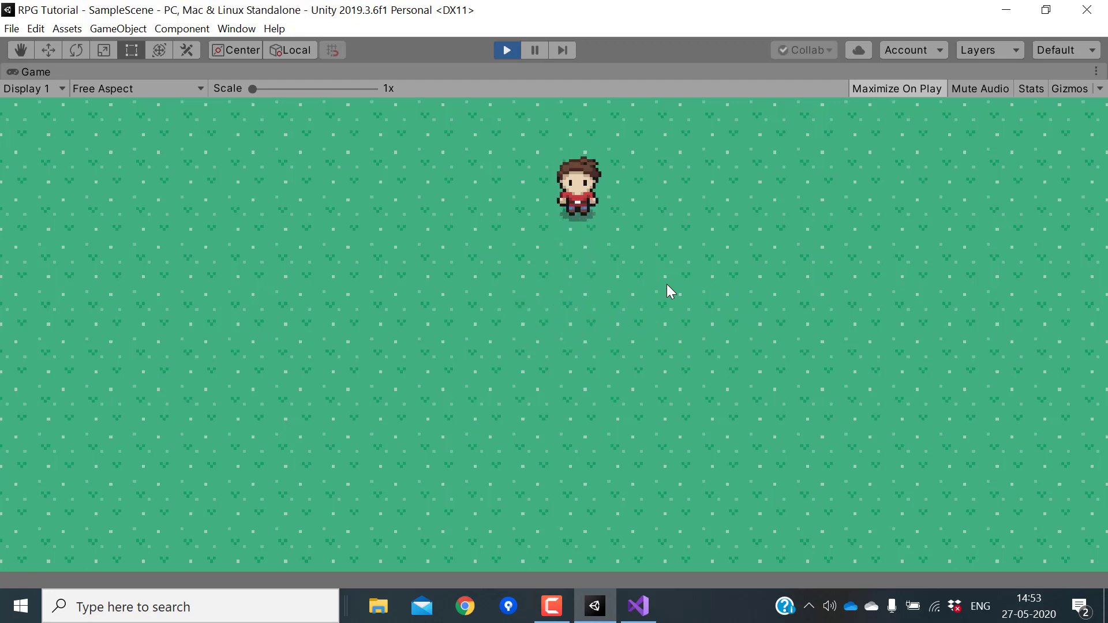
{"action": "key", "text": "Down"}
{"action": "key", "text": "Left"}
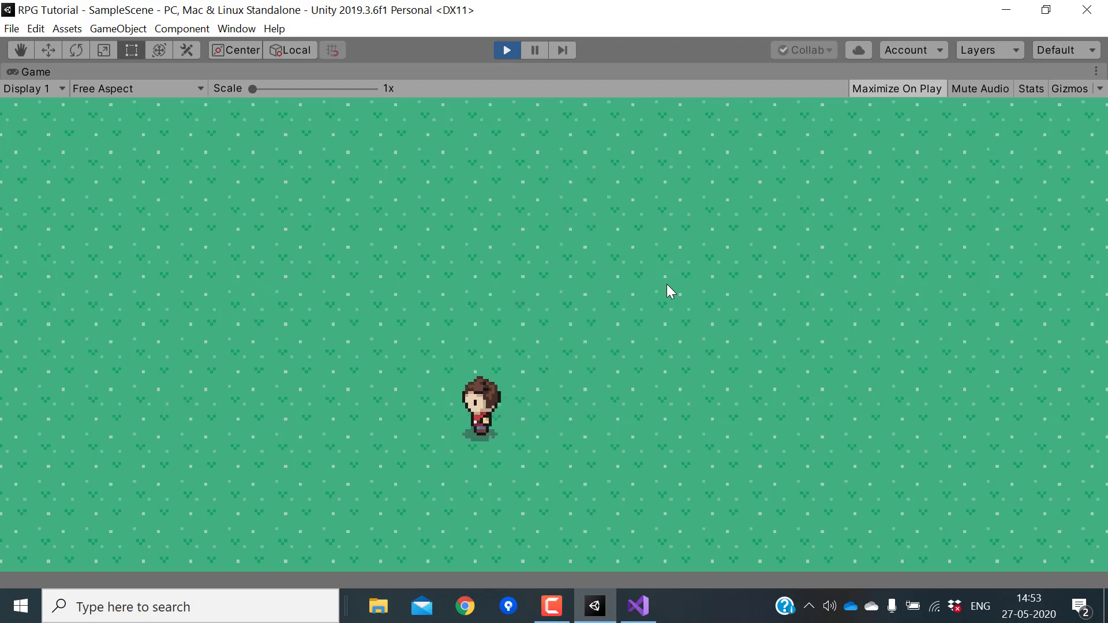